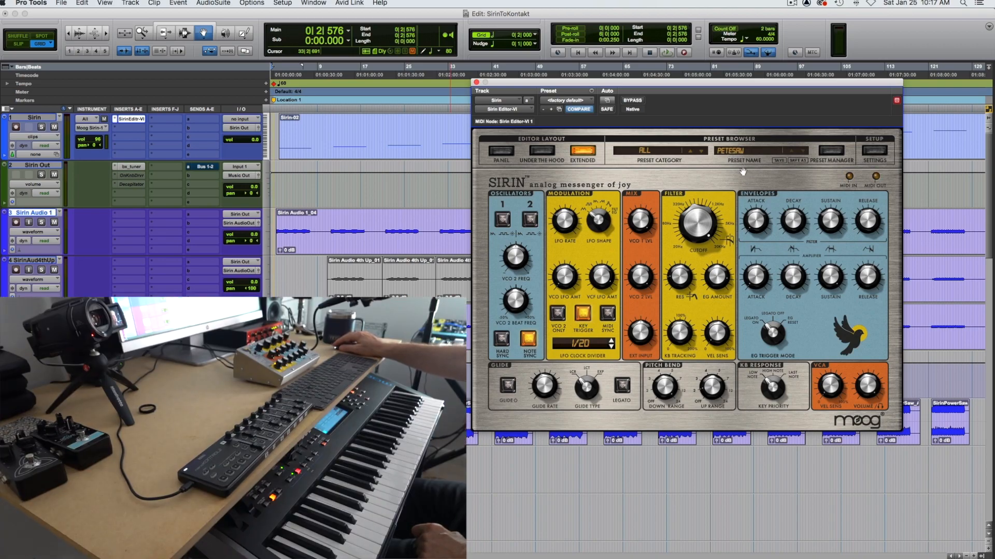
Record-enable the Sirin instrument track and close the Sirin editor plug-in window.
left_click(16, 127)
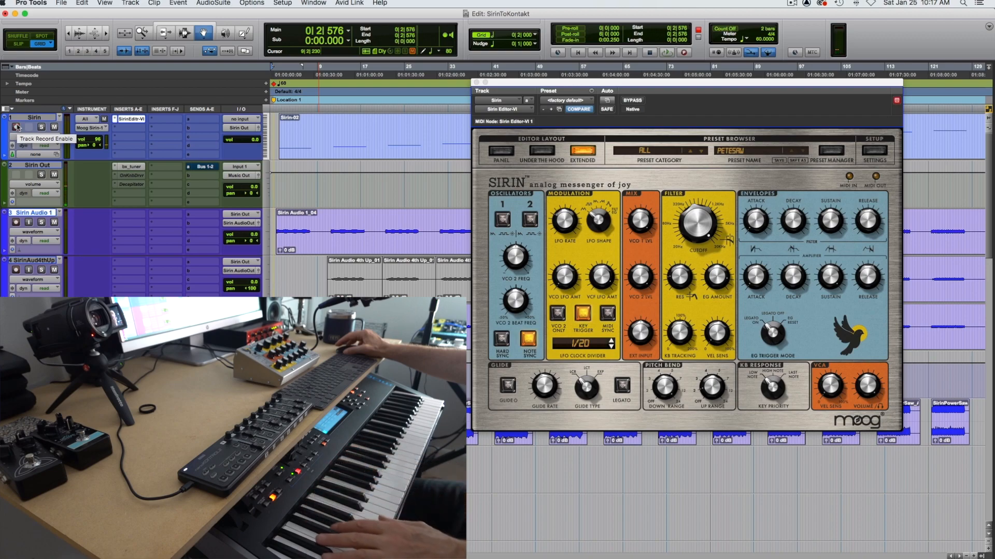
left_click(17, 126)
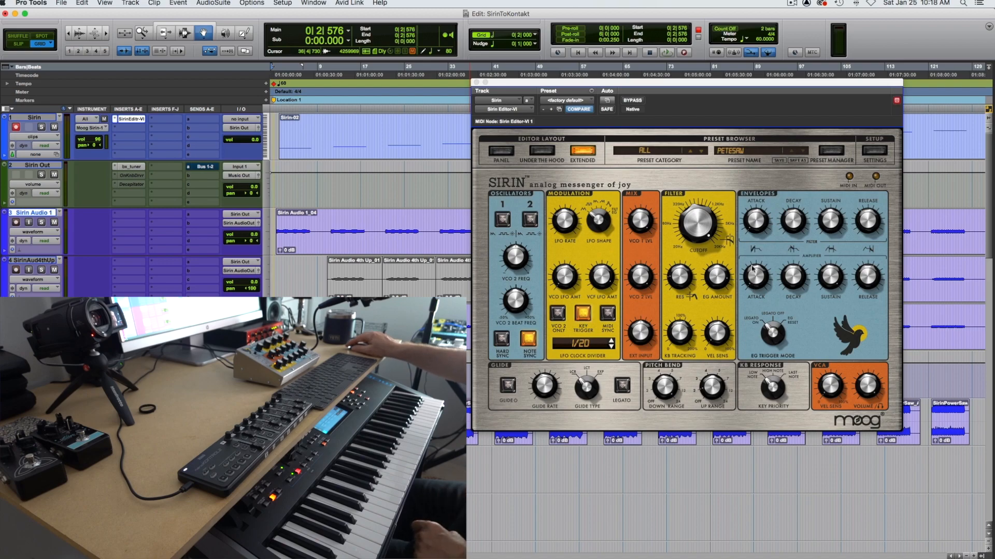
left_click(476, 82)
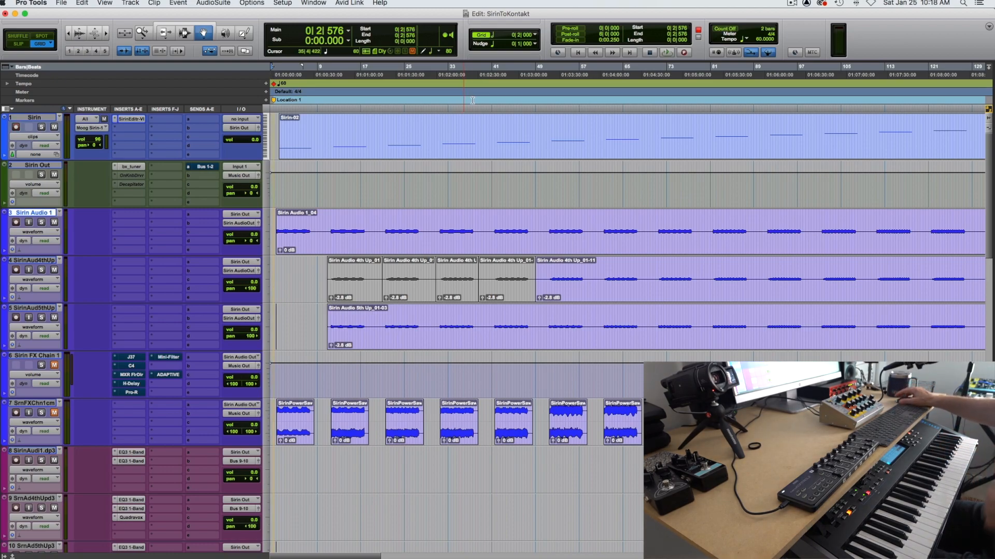
Open the Sirin-02 MIDI clip in the MIDI editor and set the insertion point near the first note.
left_click(371, 134)
scroll(371, 134, "right", 3)
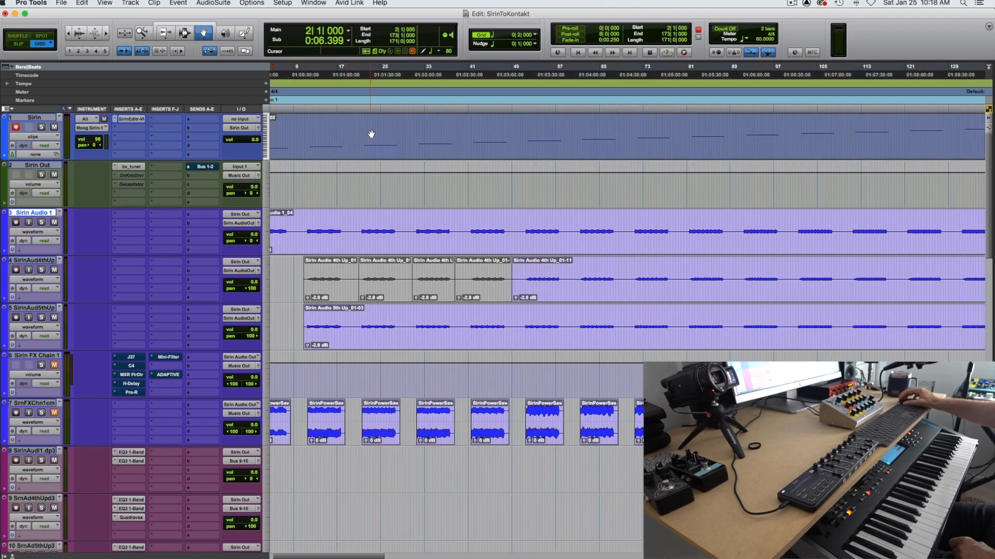
double_click(371, 134)
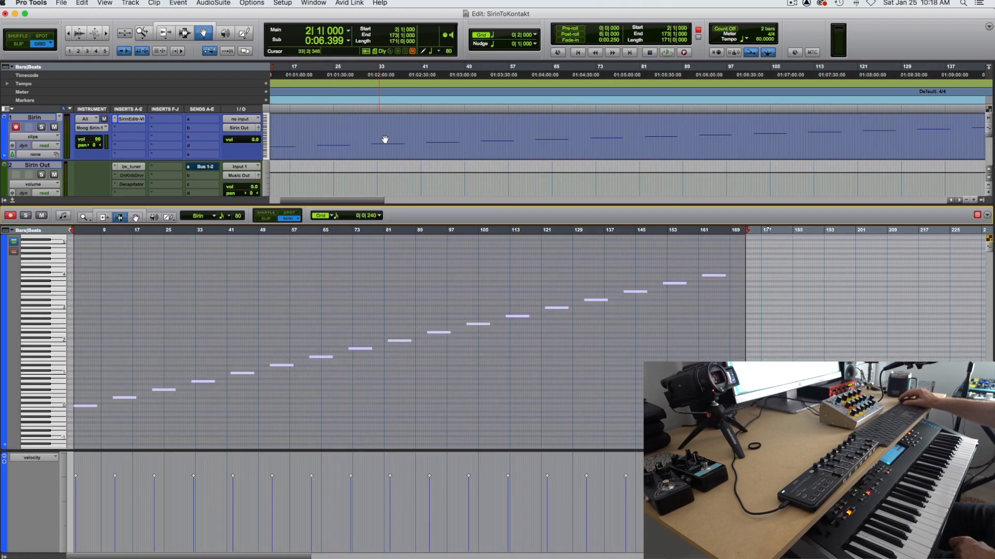
left_click(75, 313)
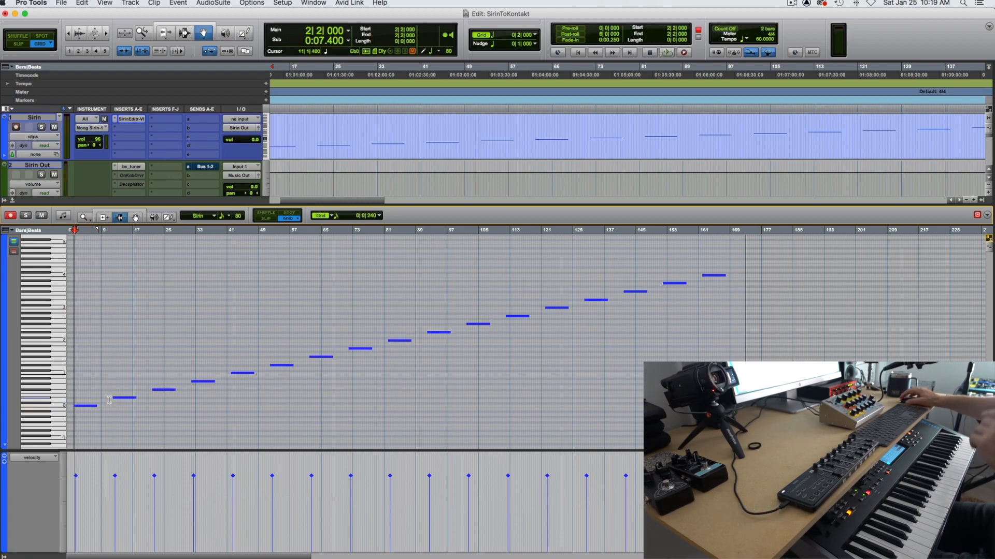
Play the start of the Sirin-02 note sequence from just before its first note, then stop playback.
scroll(290, 150, "left", 3)
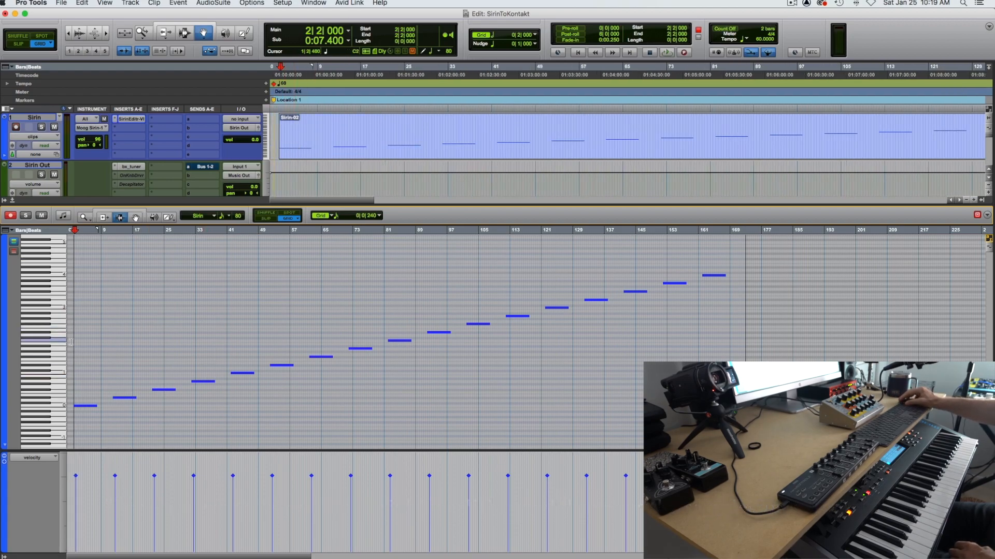
key("space")
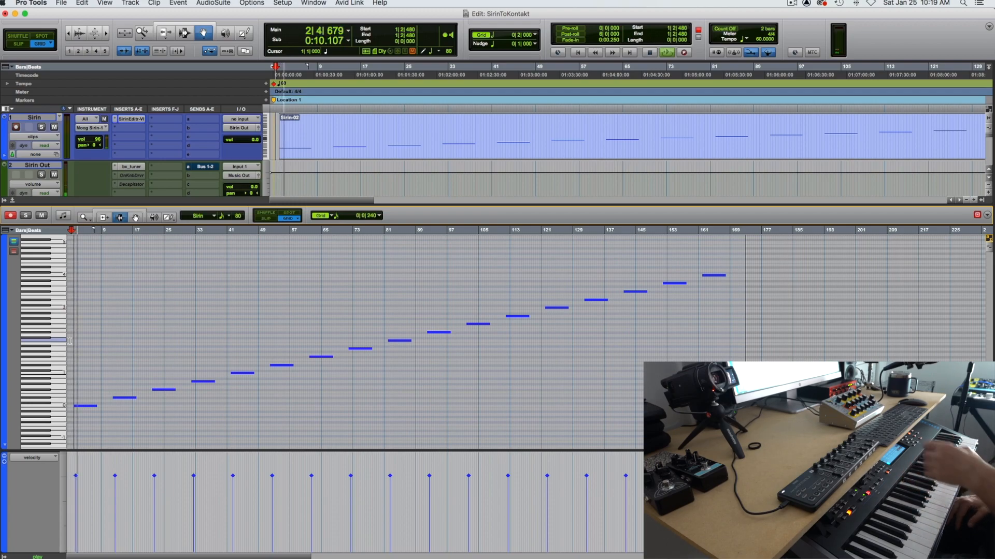
key("space")
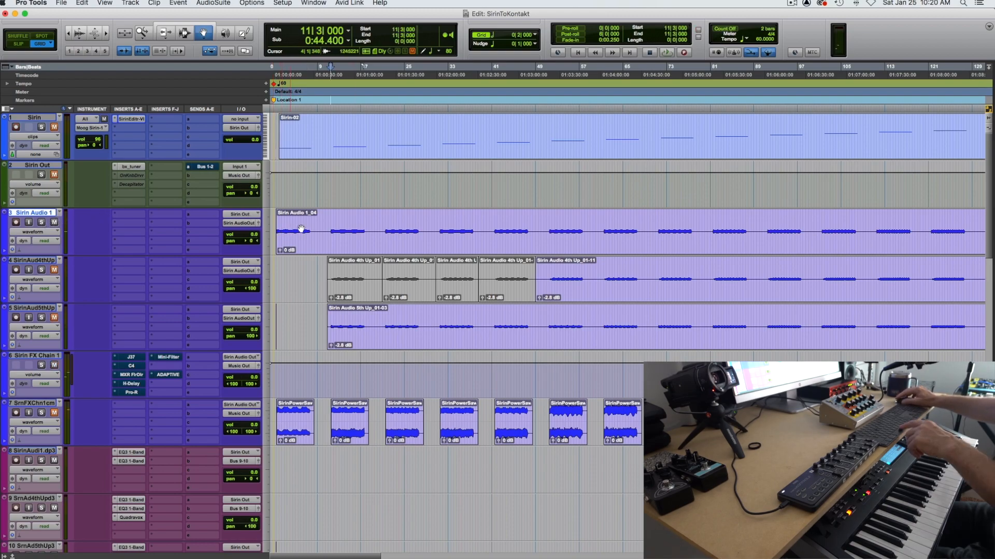
Audition the recorded Sirin audio notes at bars 54, 82 and 94, then stop playback.
left_click(564, 97)
key("space")
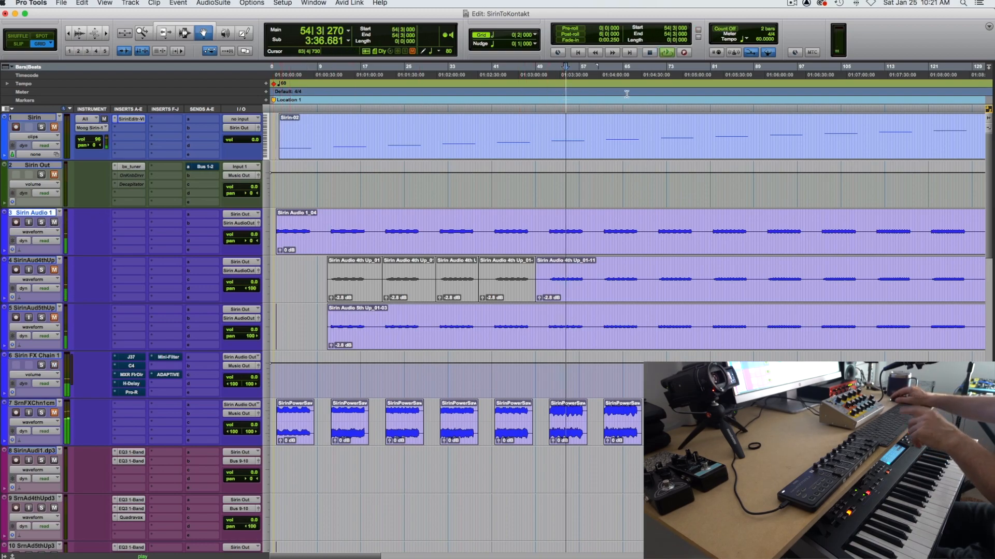
left_click(716, 95)
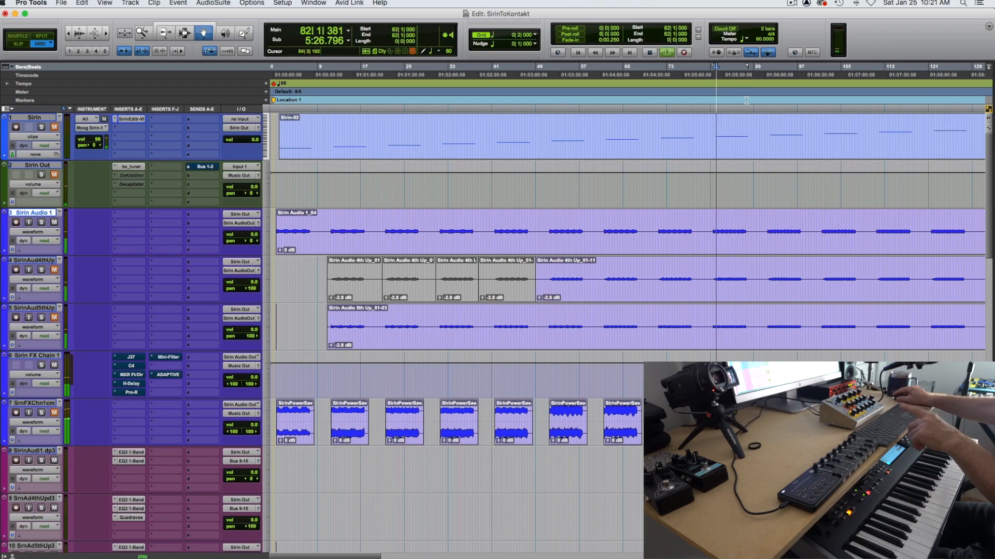
left_click(781, 100)
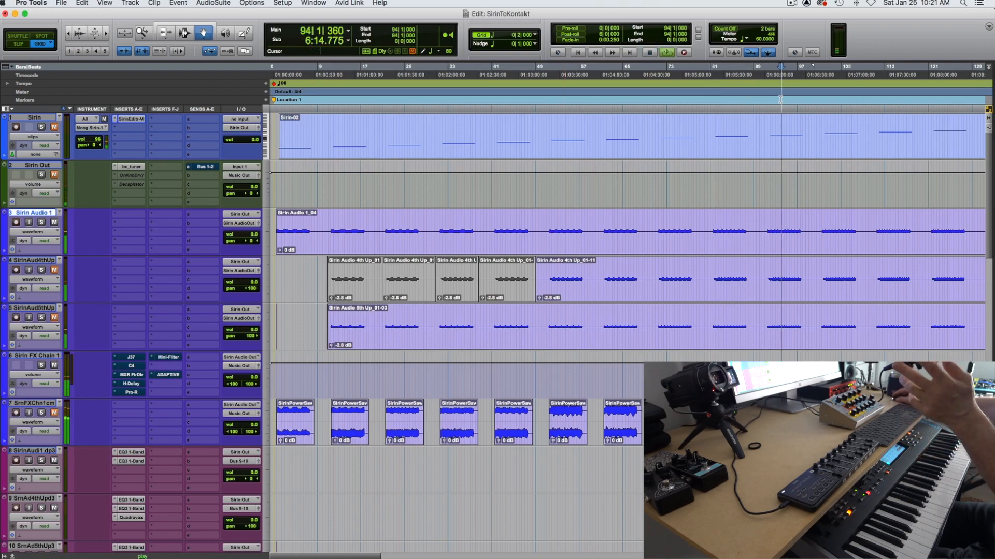
key("space")
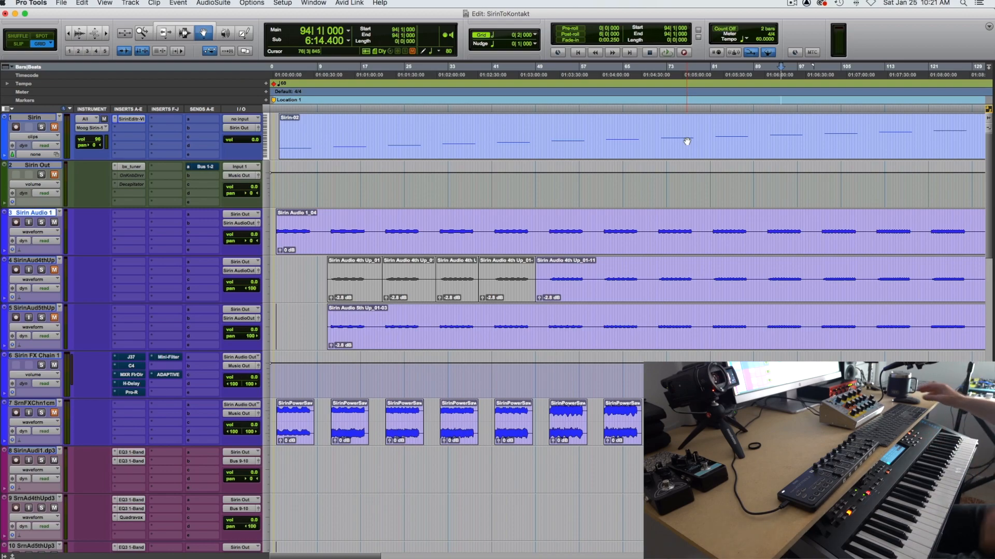
Select in turn the Sirin Audio 1 clip, a 4th Up clip, the Sirin-02 MIDI clip and the 5th Up clip.
left_click(471, 238)
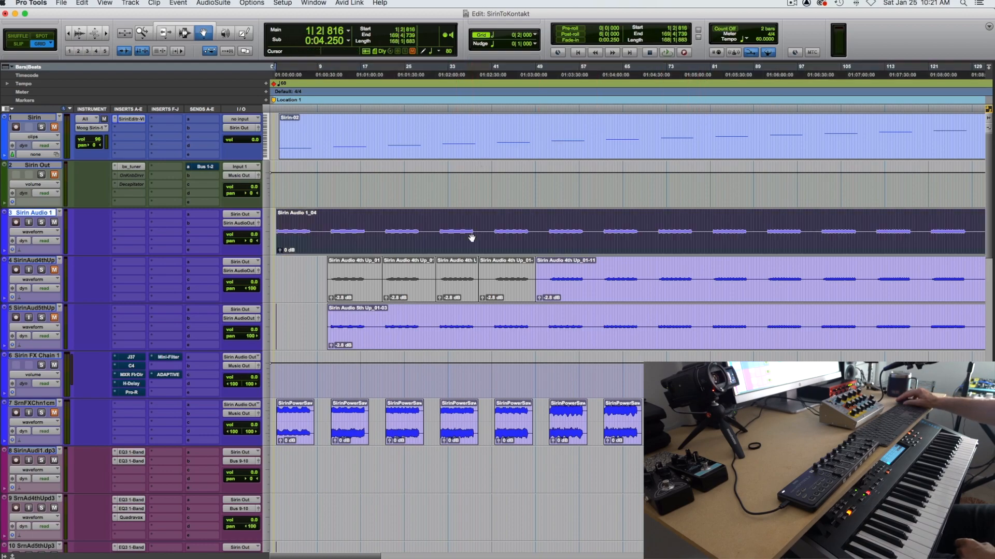
left_click(460, 154)
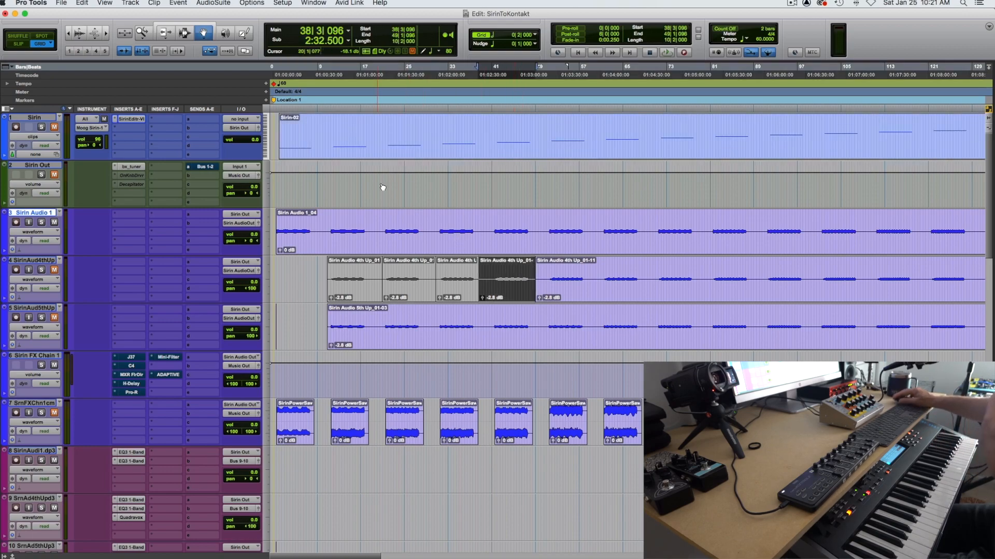
left_click(295, 127)
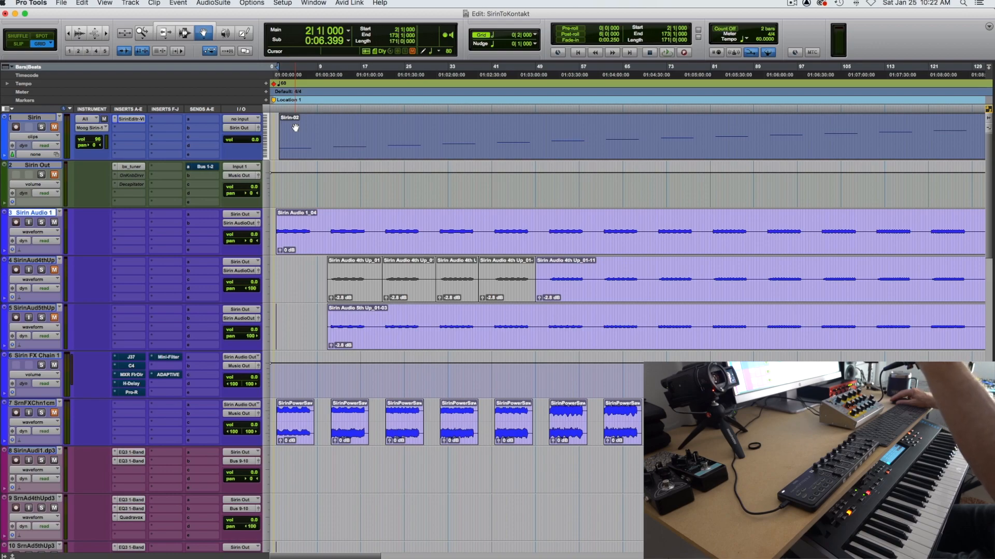
left_click(374, 346)
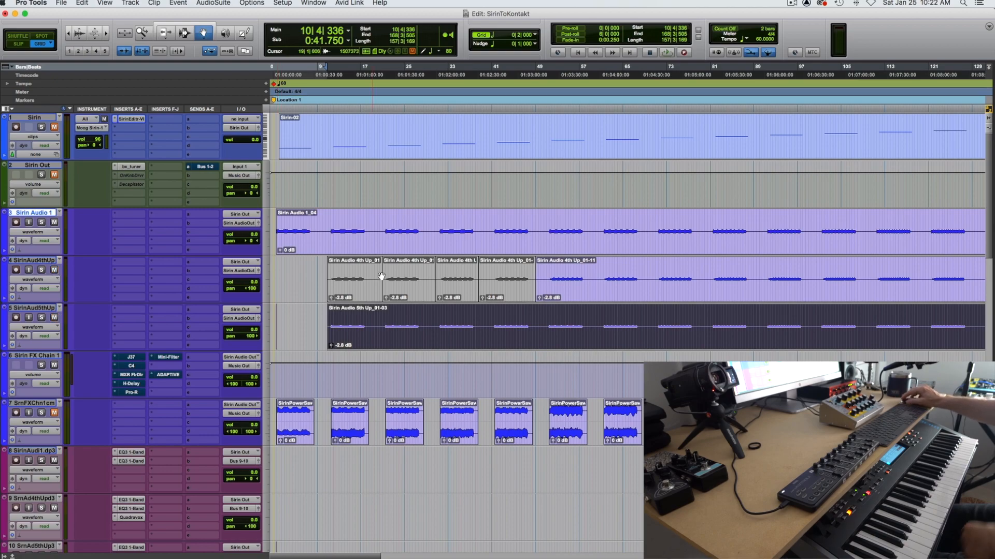
Play the layered Sirin audio tracks from bar 71 with the timeline zoomed in on that note, then stop.
left_click(656, 99)
key("space")
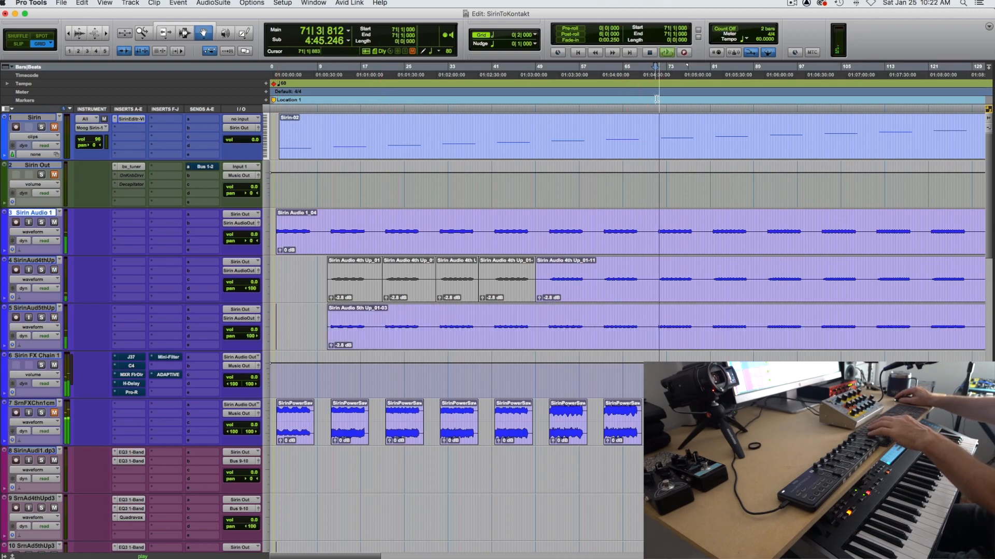
key("t")
key("t")
key("t")
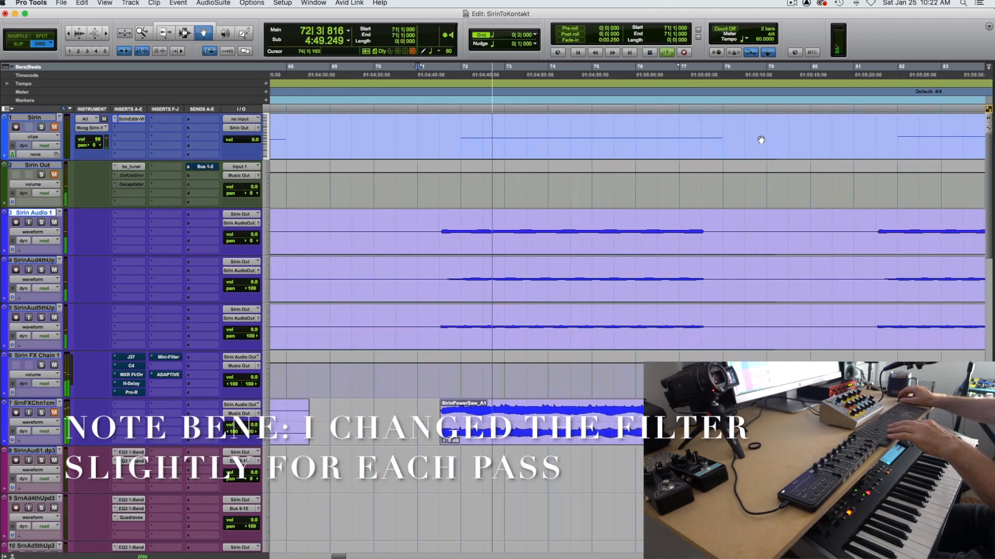
key("space")
Play the layered Sirin audio tracks from bar 82, then stop playback.
left_click(892, 100)
key("space")
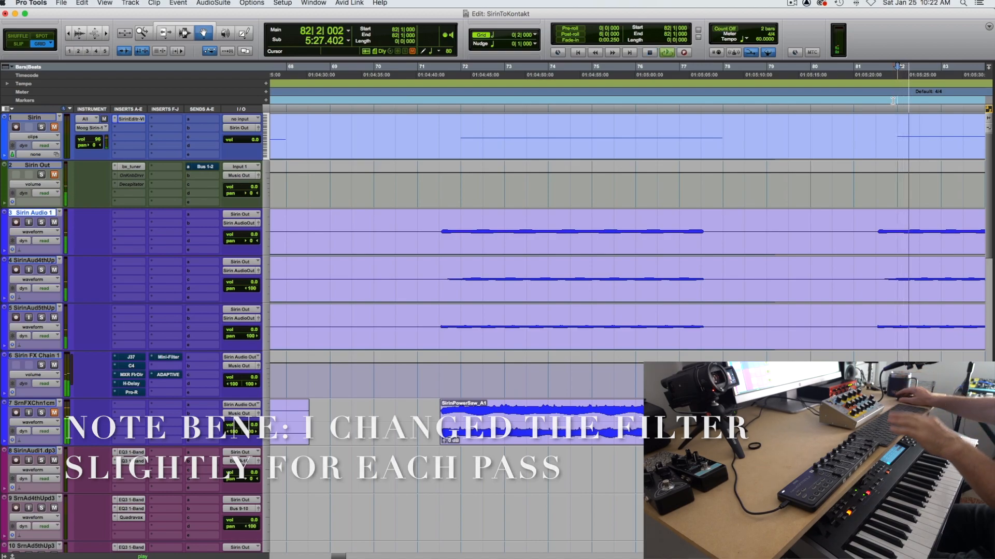
key("space")
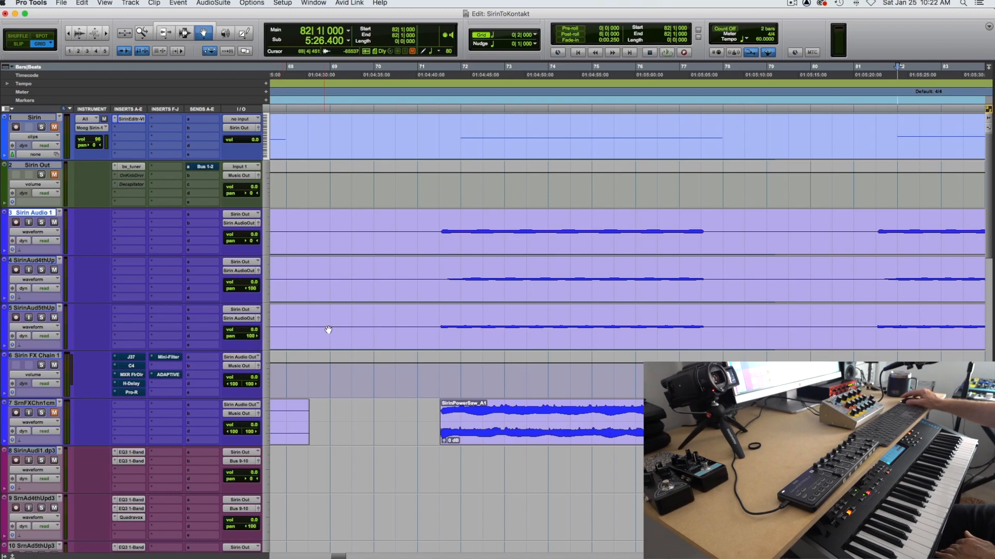
Play the session's lowest recorded note from 1|3|000 at the start of the timeline, then stop.
scroll(347, 309, "left", 15)
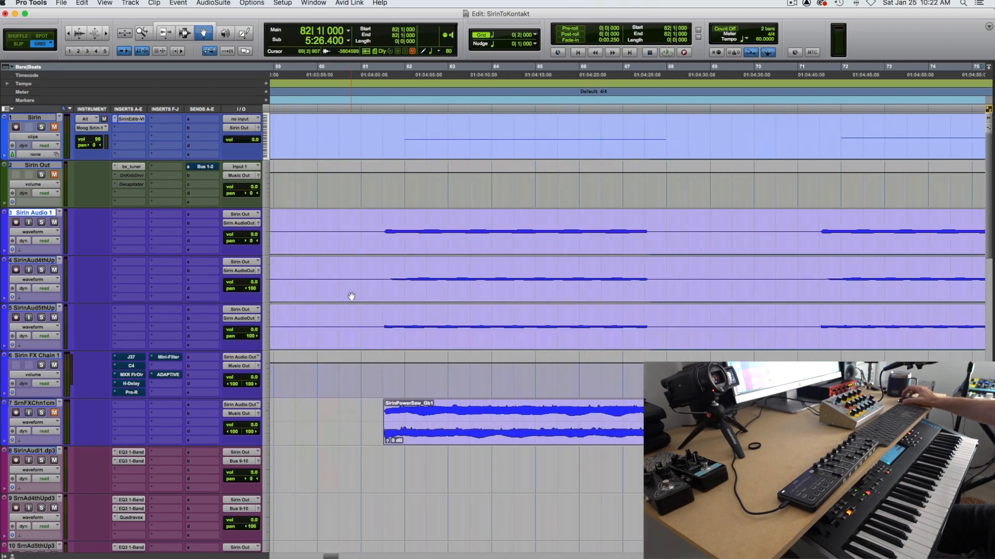
scroll(351, 296, "left", 18)
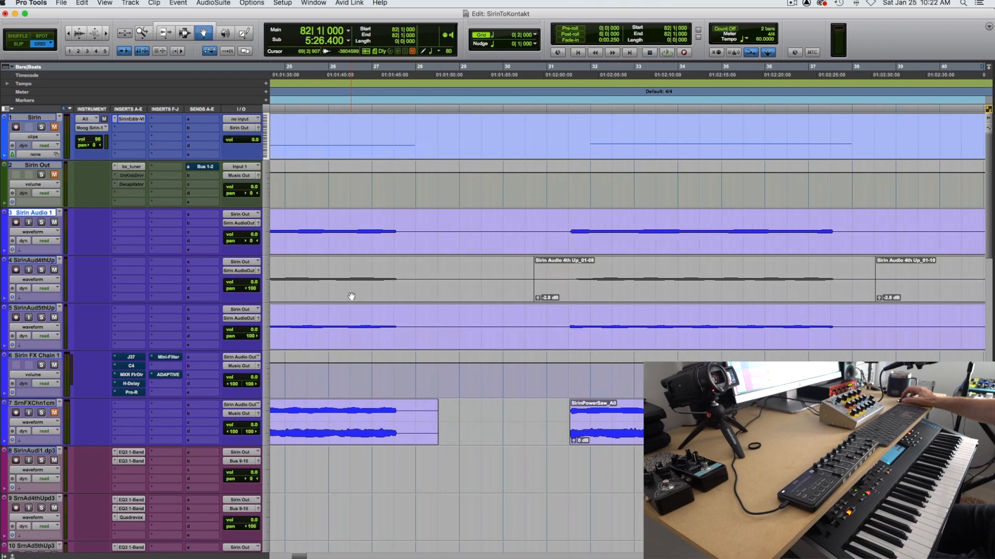
scroll(351, 296, "left", 3)
scroll(351, 296, "down", 1)
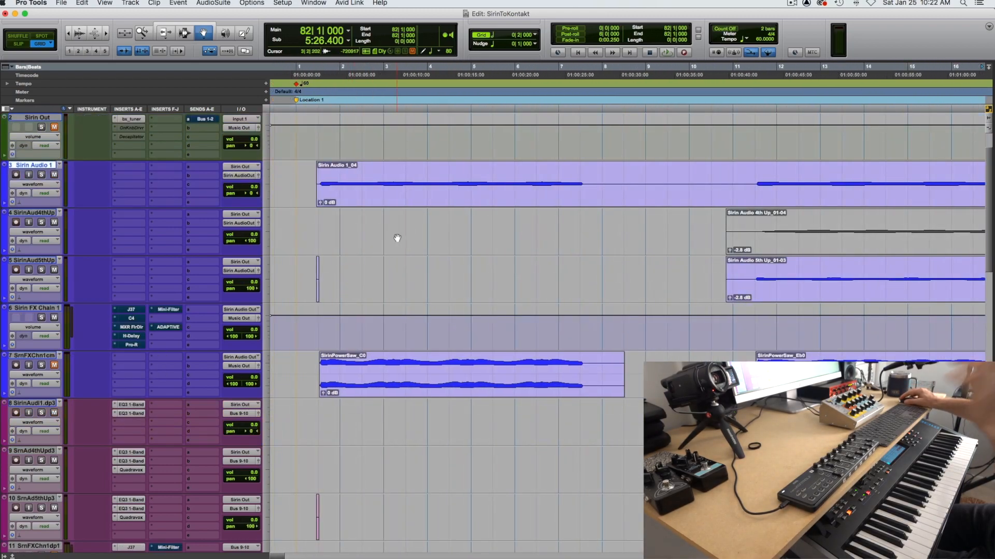
left_click(318, 98)
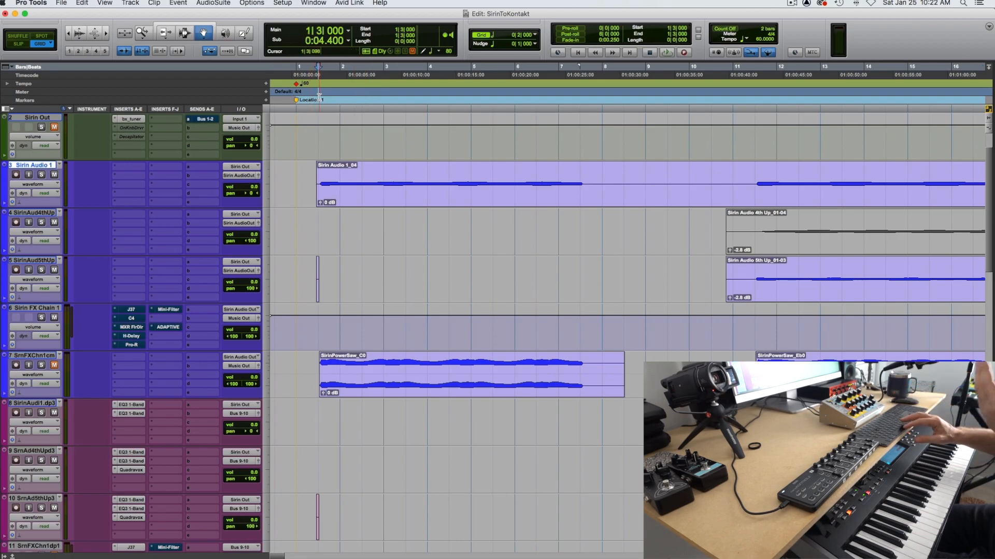
key("space")
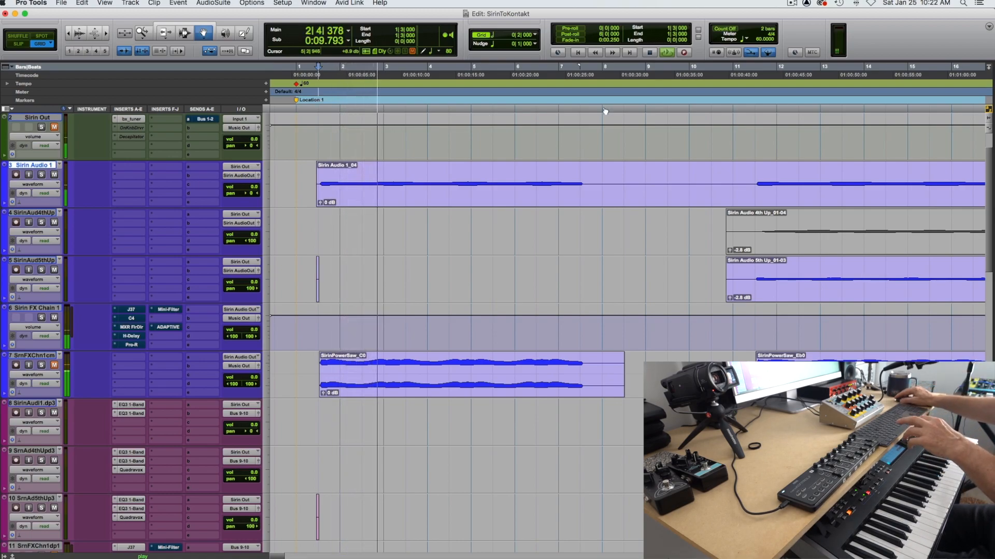
key("space")
Play the second recorded note from 11|3|000, then stop playback.
left_click(755, 95)
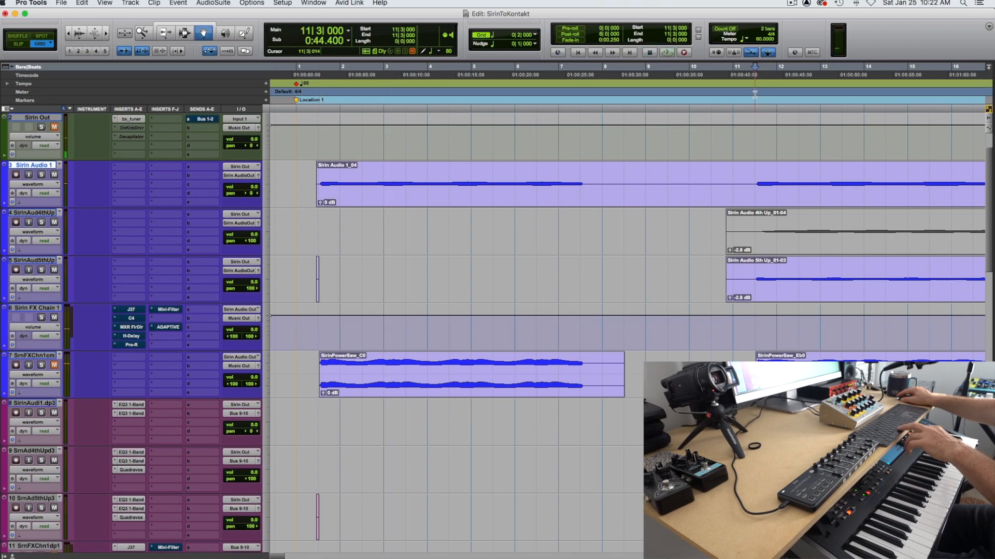
key("space")
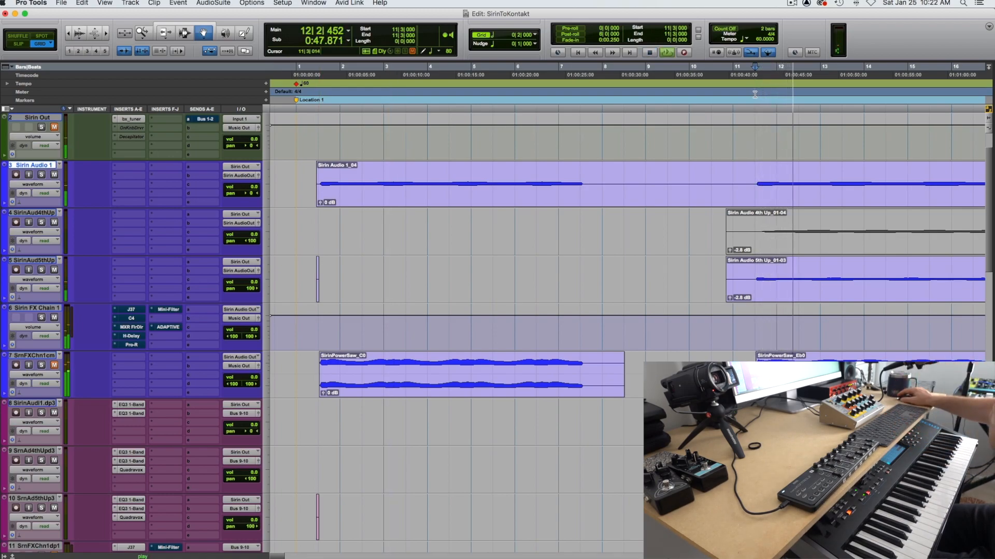
scroll(755, 94, "right", 10)
scroll(755, 94, "right", 6)
scroll(740, 94, "left", 12)
key("space")
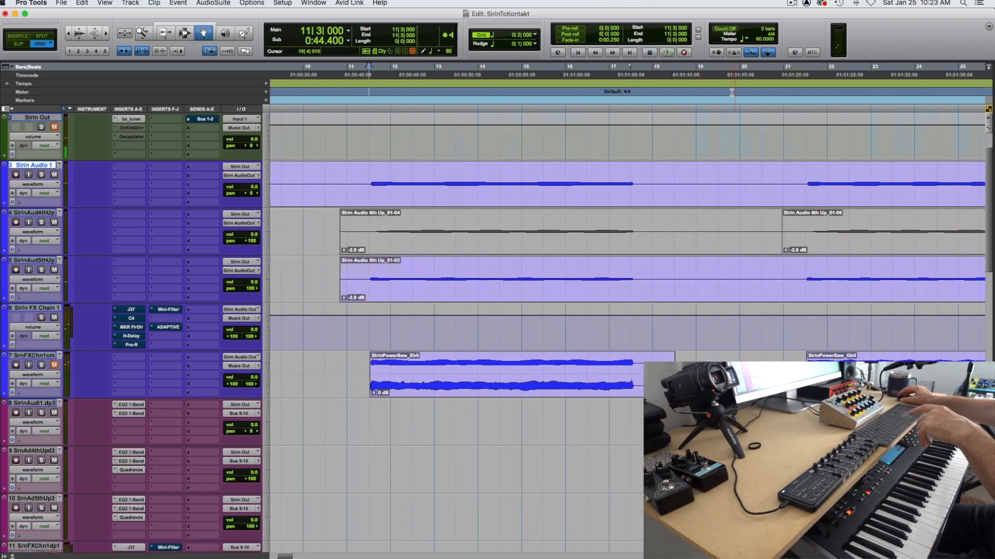
Play the note from 51|3|000, where the Sirin Audio 4th Up_01-11 clip is layered in, then stop.
scroll(732, 92, "right", 20)
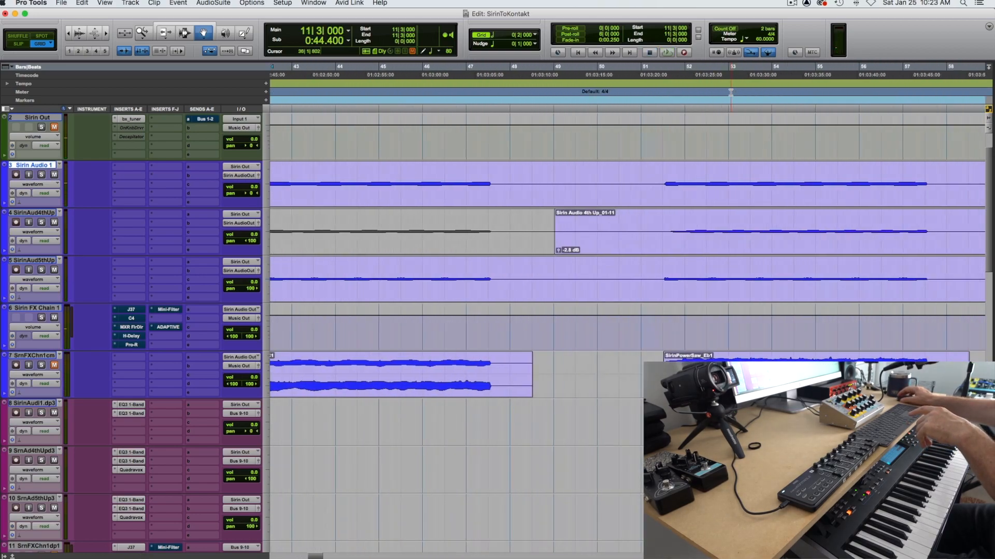
key("space")
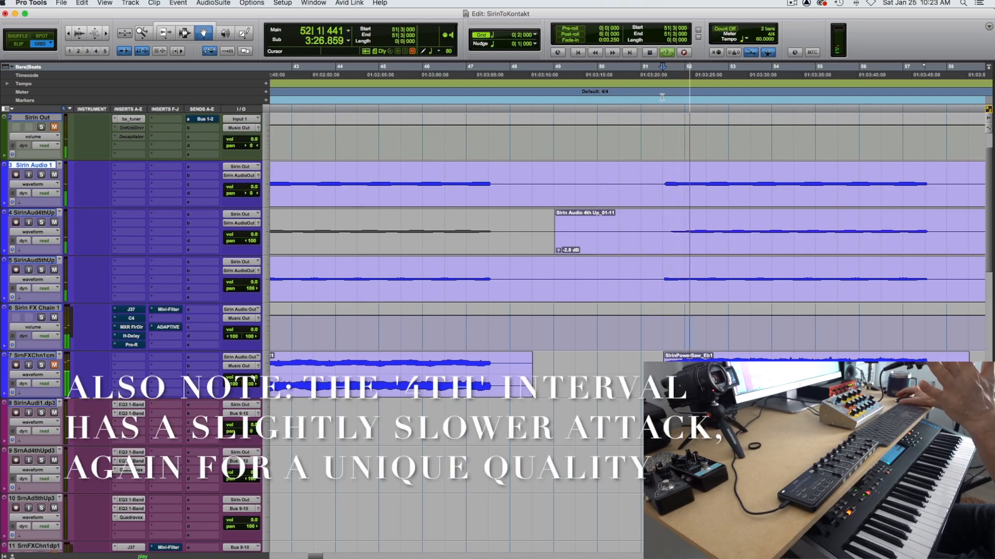
key("space")
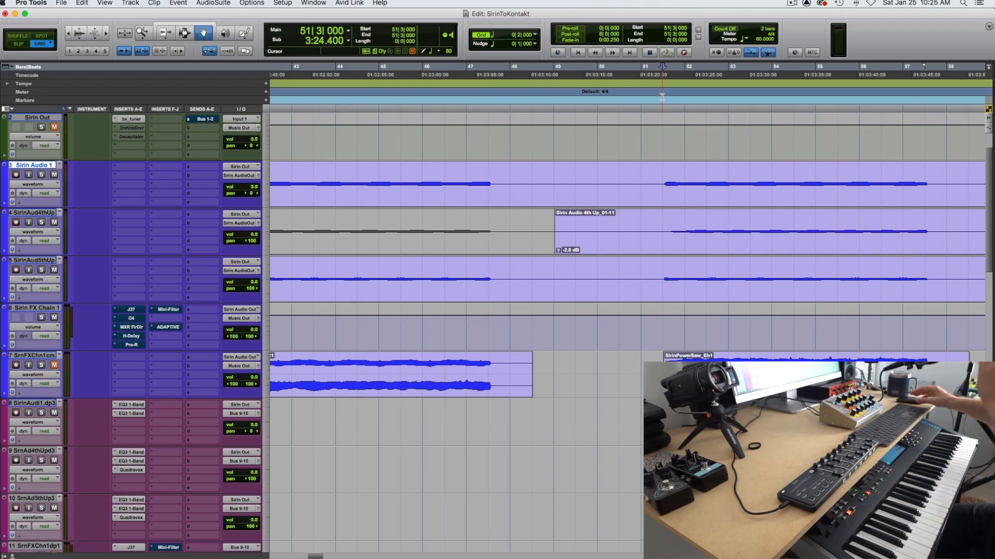
Open the J37 tape plug-in inserted on the Sirin FX Chain 1 track.
scroll(662, 97, "left", 5)
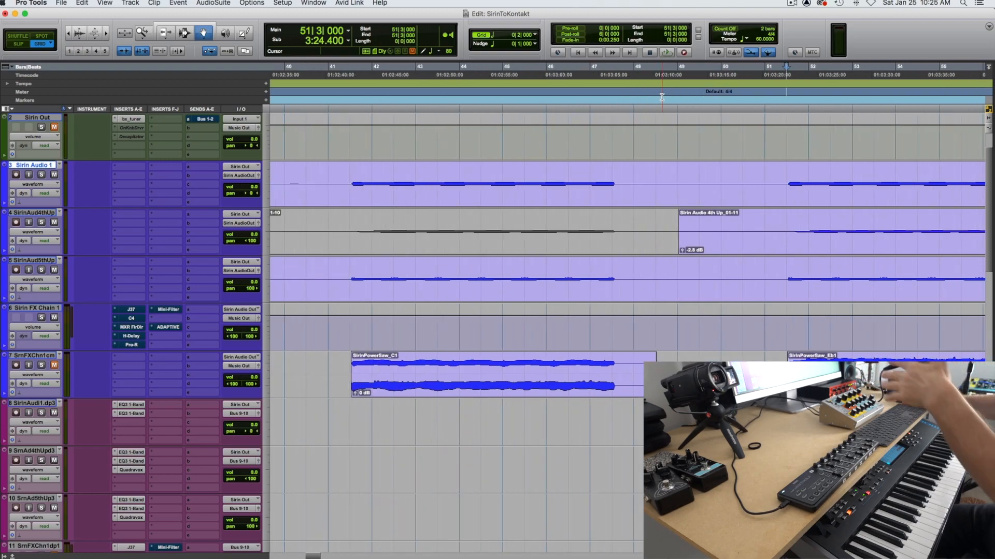
scroll(662, 97, "left", 10)
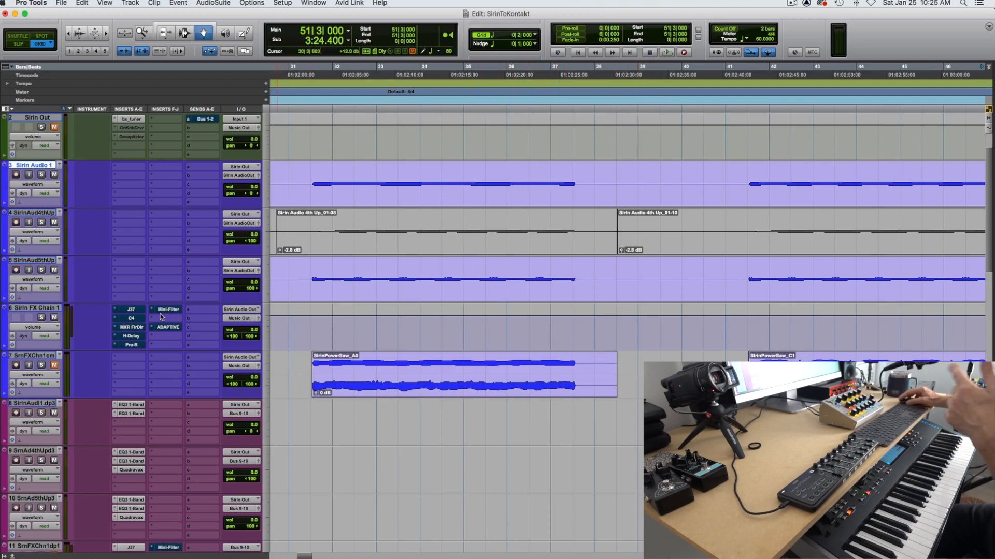
left_click(130, 310)
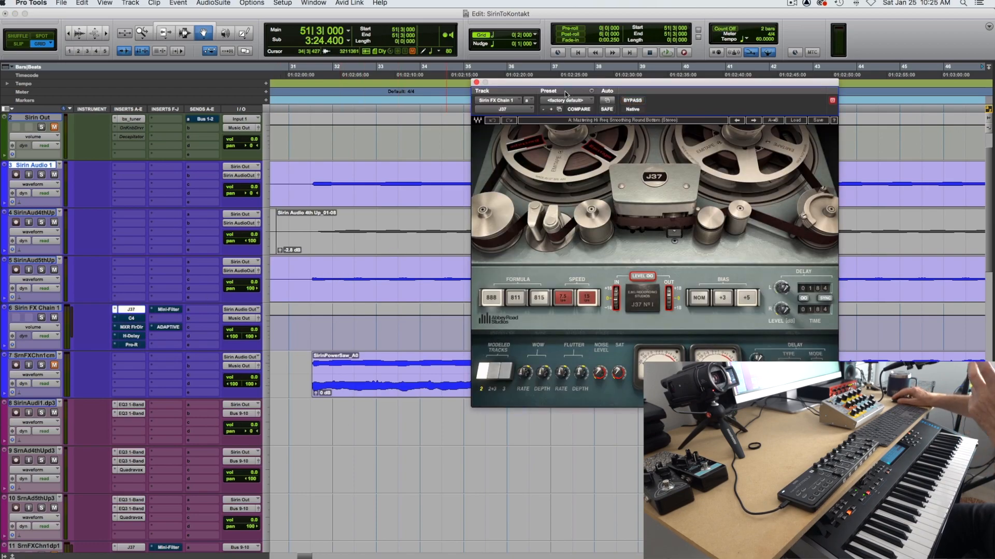
Play the SirinPowerSaw_C2 note from 81|3|000 twice with the J37 window moved clear of the clips, stopping after each pass.
left_click_drag(558, 85, 606, 90)
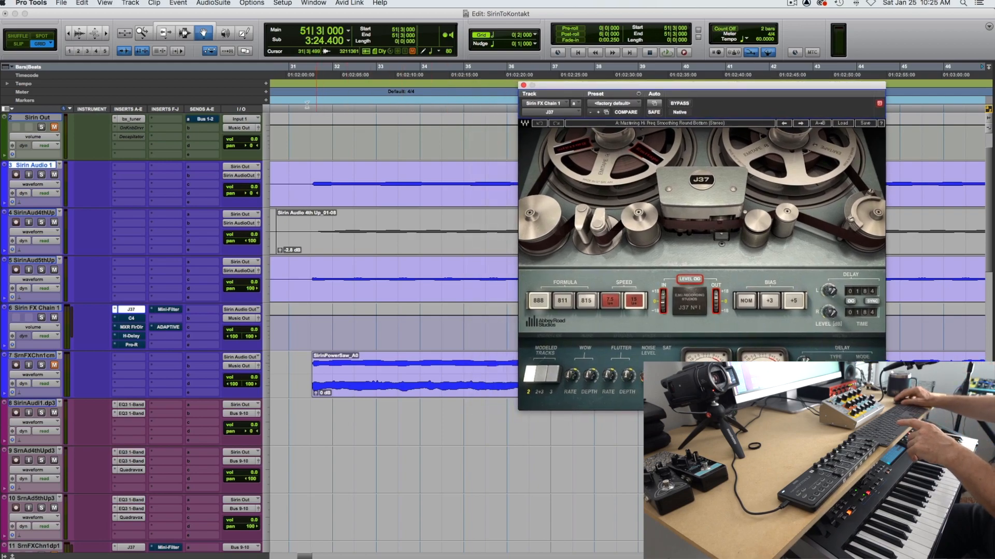
scroll(343, 103, "right", 15)
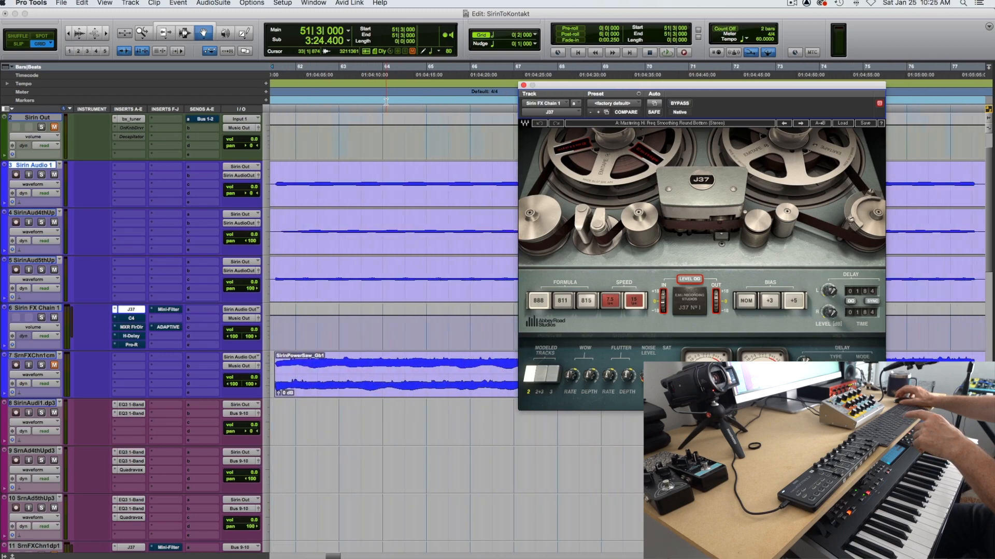
scroll(386, 101, "right", 4)
left_click(317, 104)
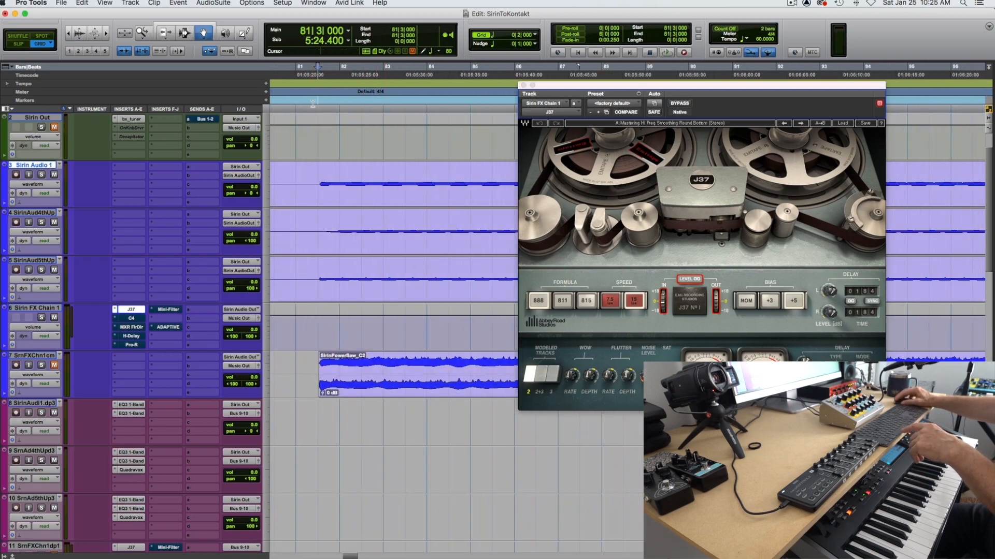
key("space")
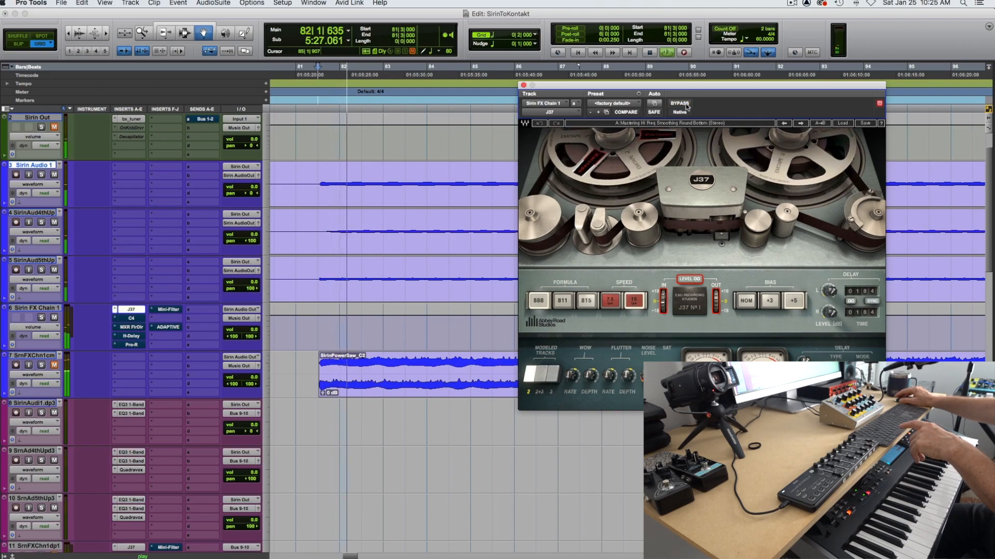
key("space")
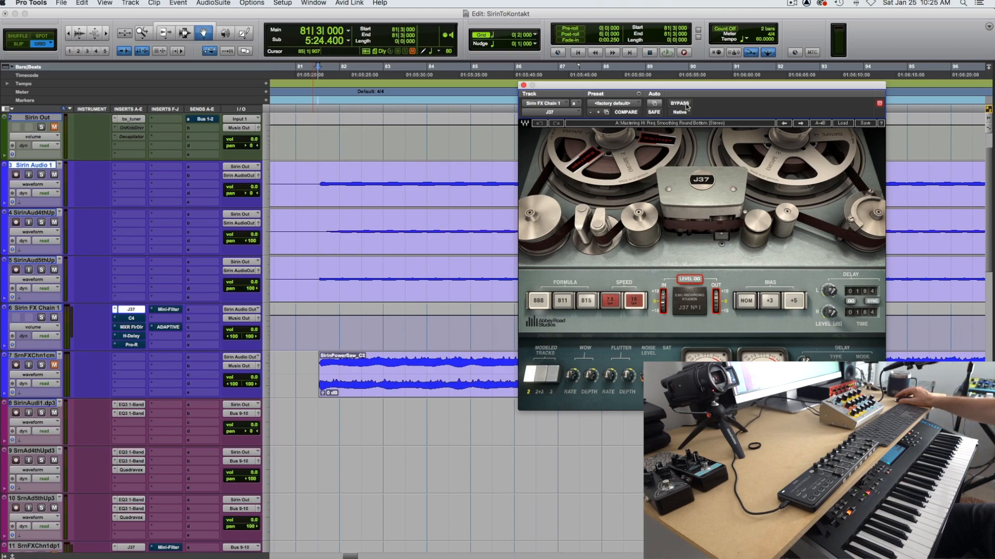
key("space")
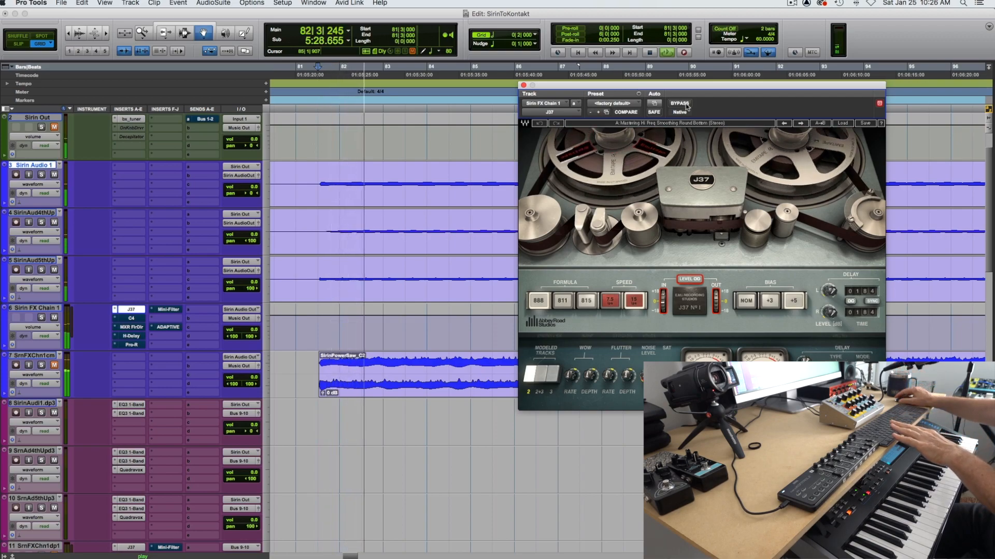
key("space")
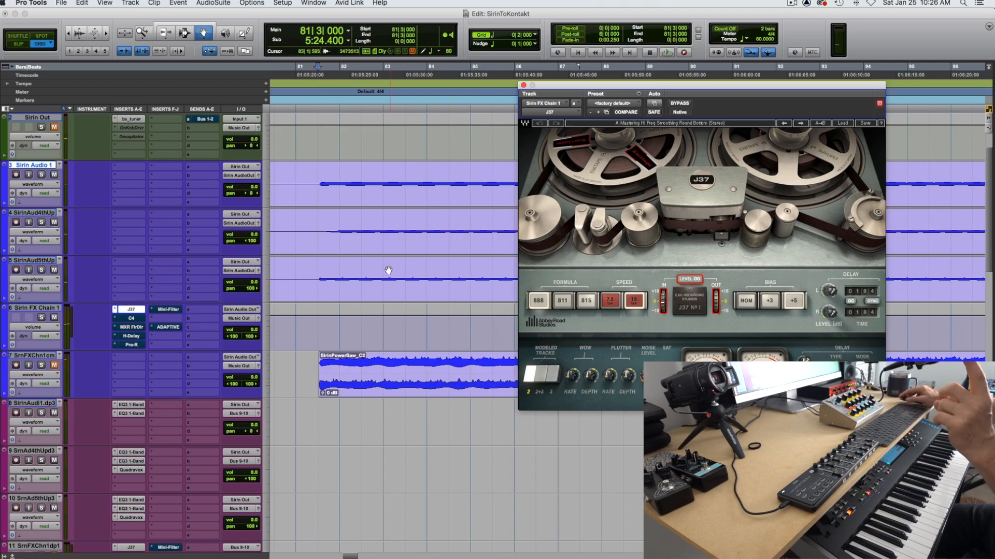
Open the C4 on Sirin FX Chain 1, activate it, and compare it bypassed and active while the note plays, then stop.
left_click(131, 318)
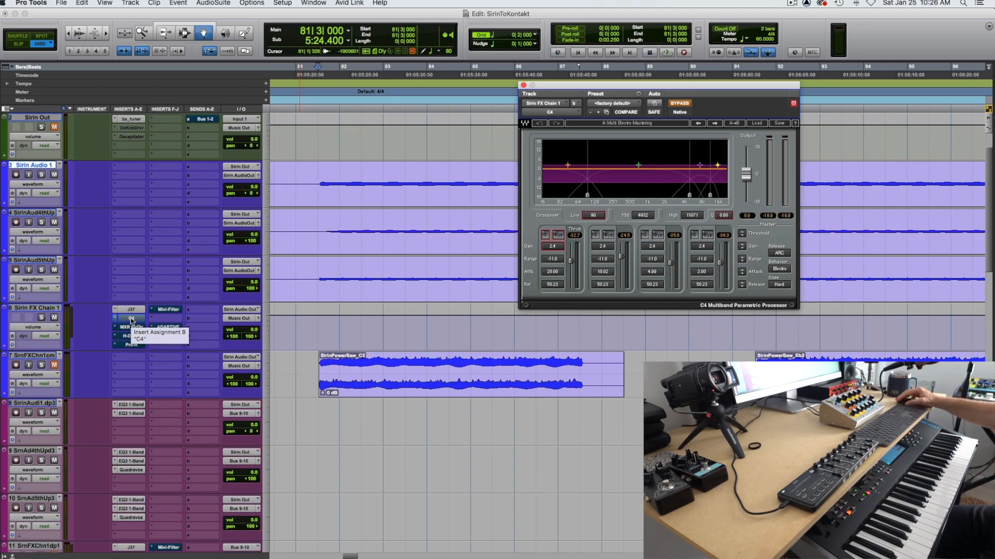
left_click(691, 105)
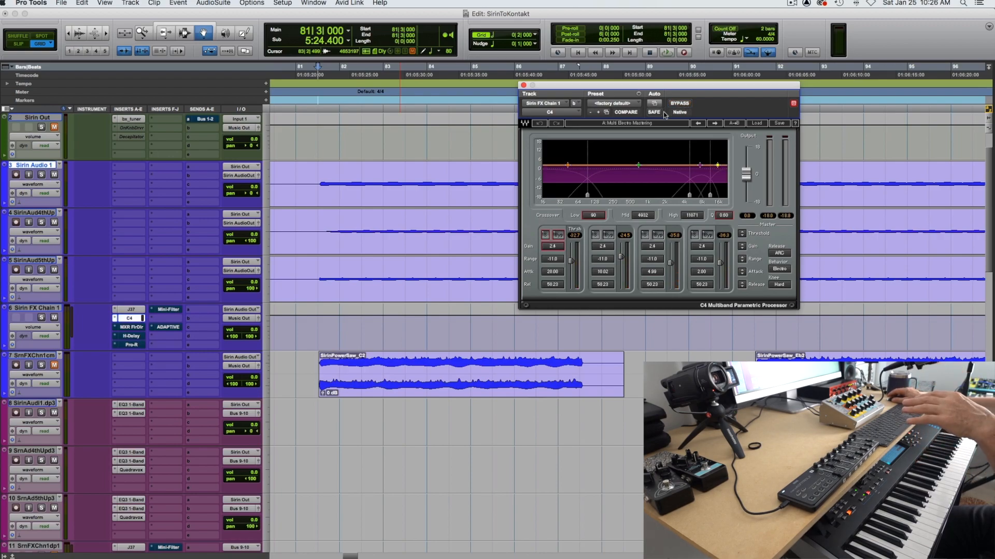
key("space")
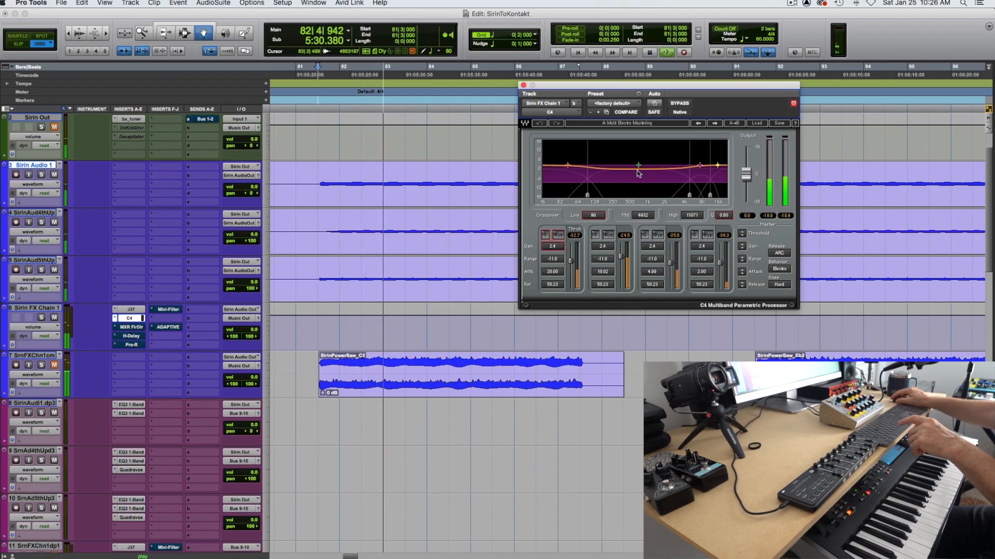
left_click(679, 103)
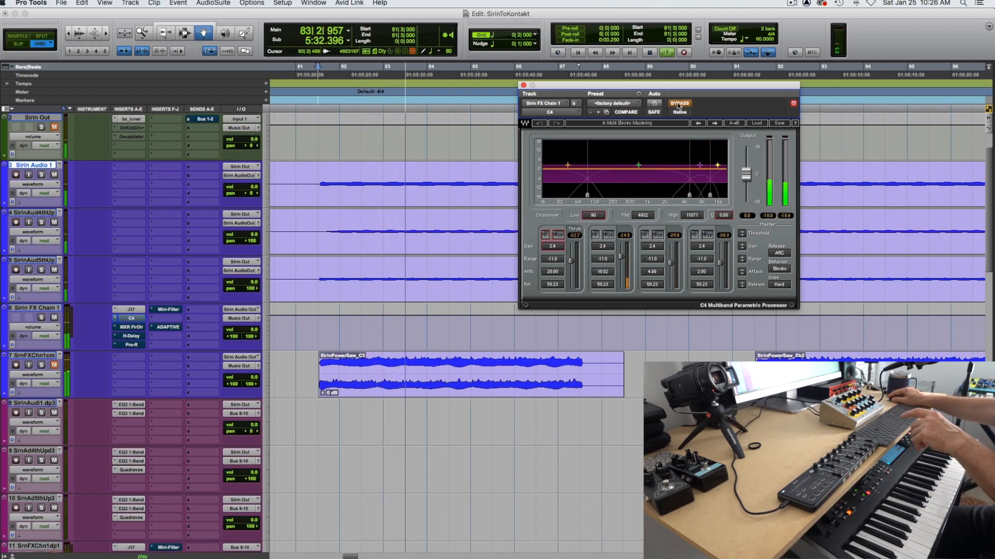
left_click(679, 104)
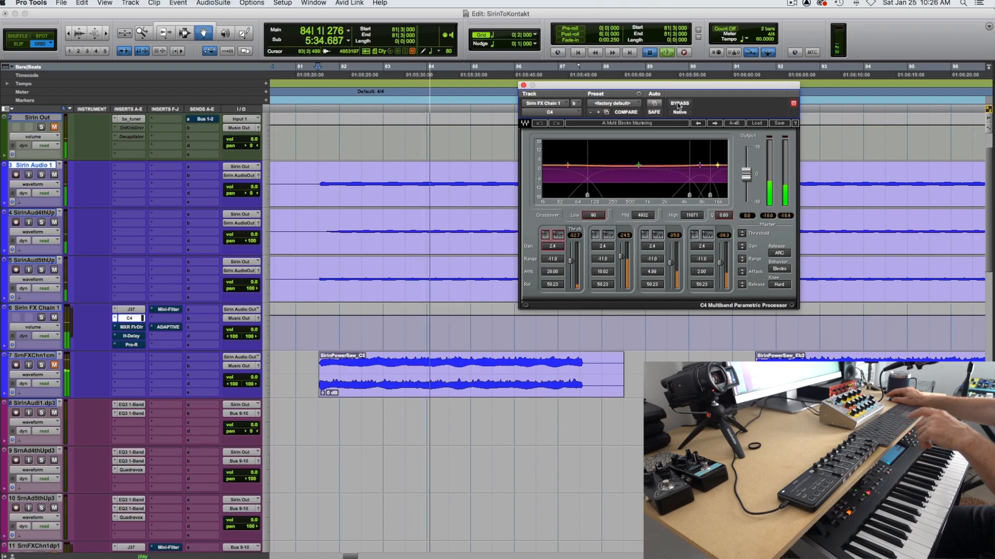
key("space")
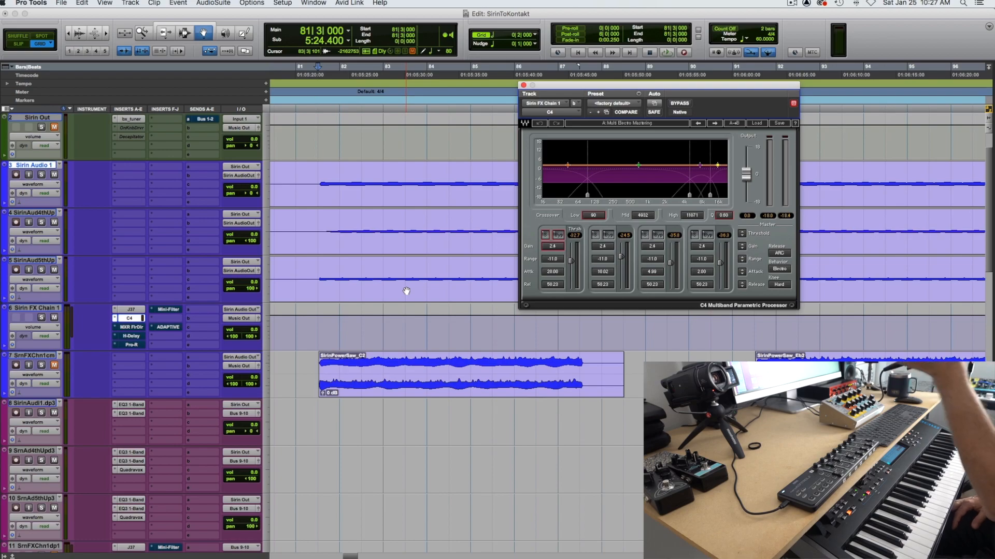
Open the MXR Flanger/Doubler on Sirin FX Chain 1, take it out of bypass, and play the note twice, stopping each time.
left_click(133, 375)
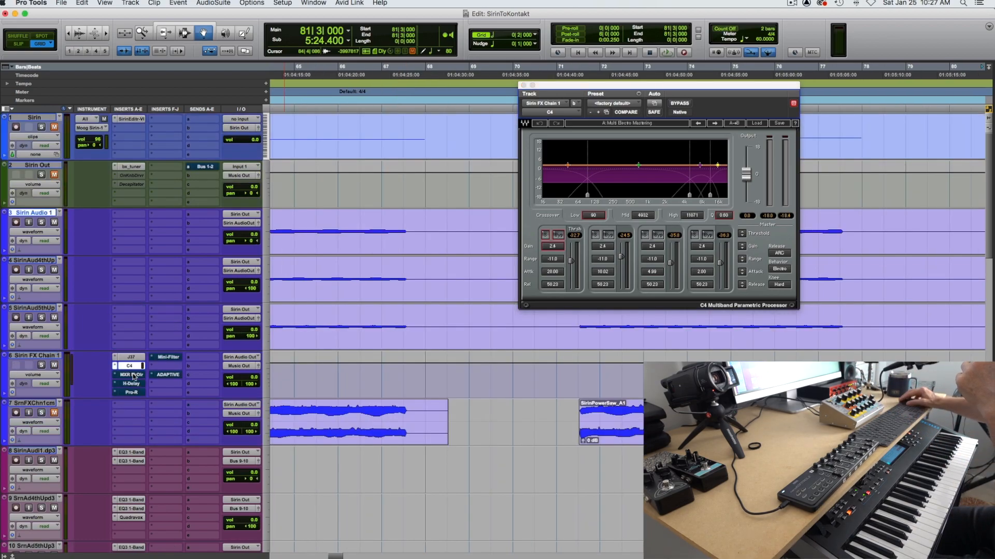
left_click(133, 375)
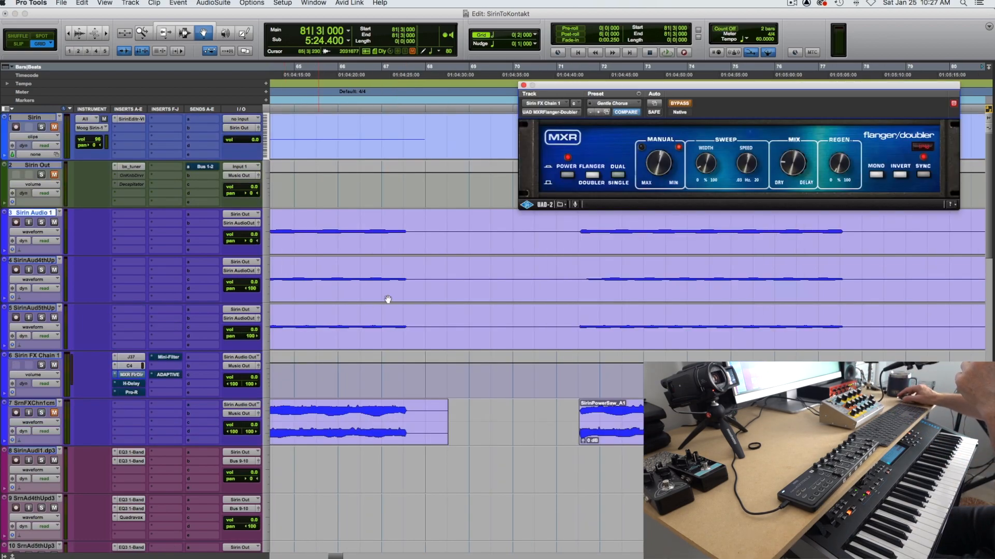
left_click(680, 103)
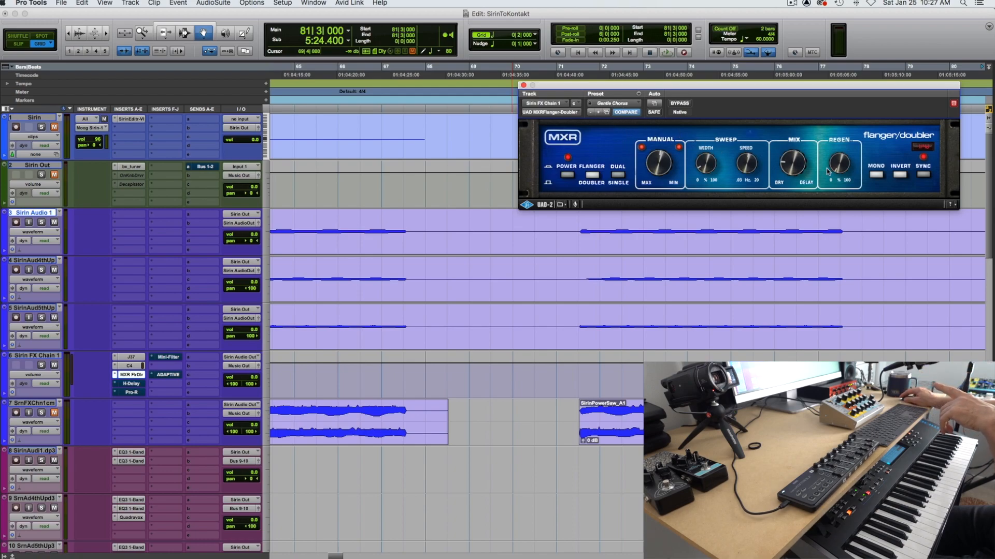
key("space")
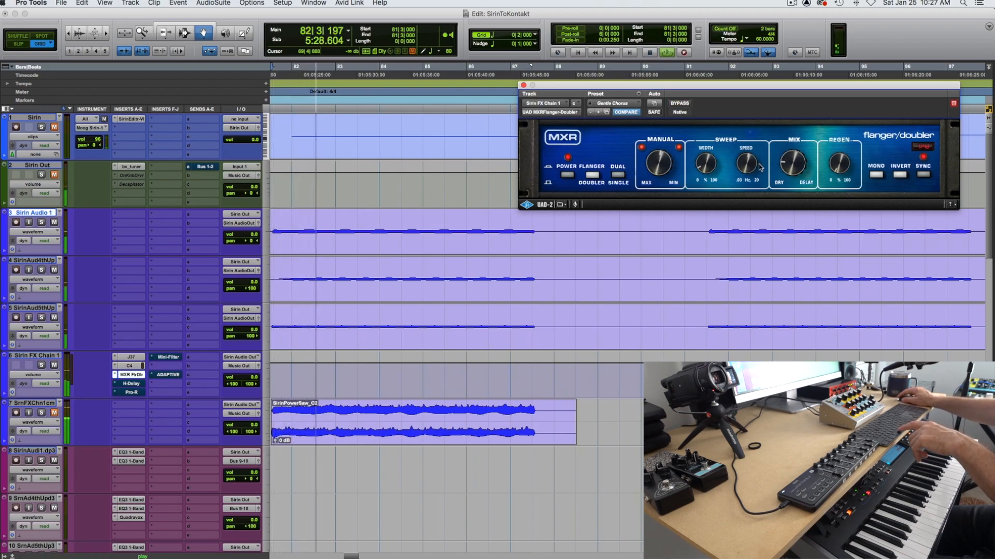
key("space")
key("space")
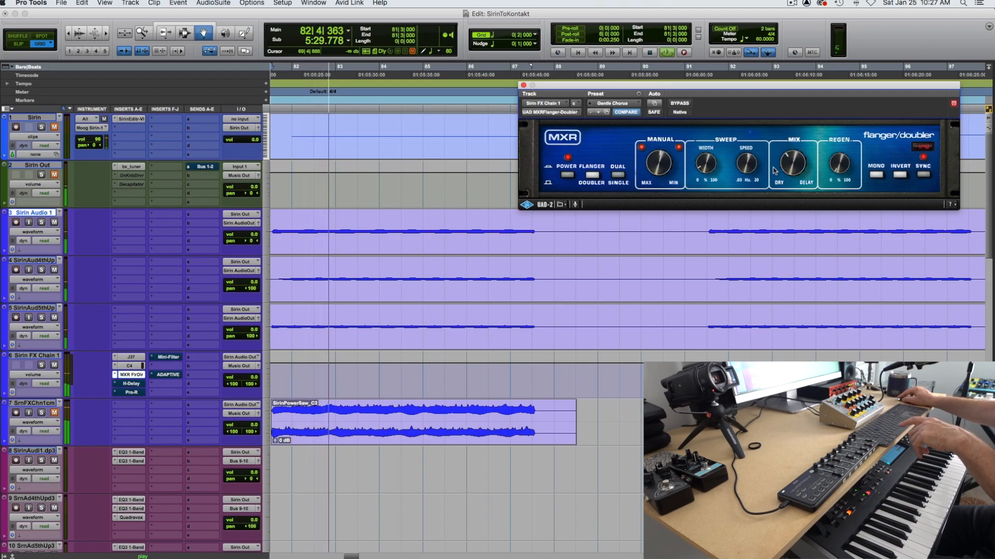
key("space")
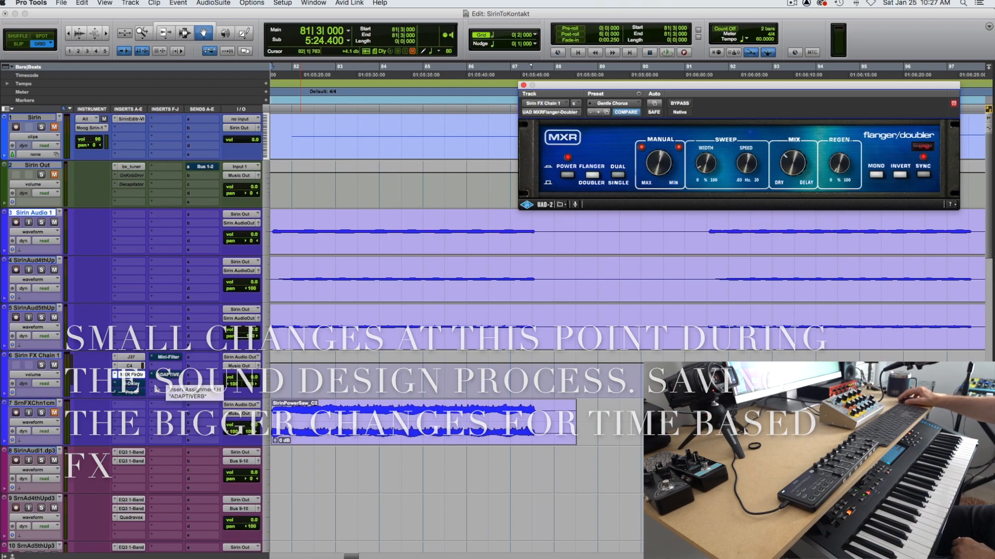
Open the H-Delay on Sirin FX Chain 1, take it out of bypass, and play a short burst of the note to hear its echoes.
left_click(131, 383)
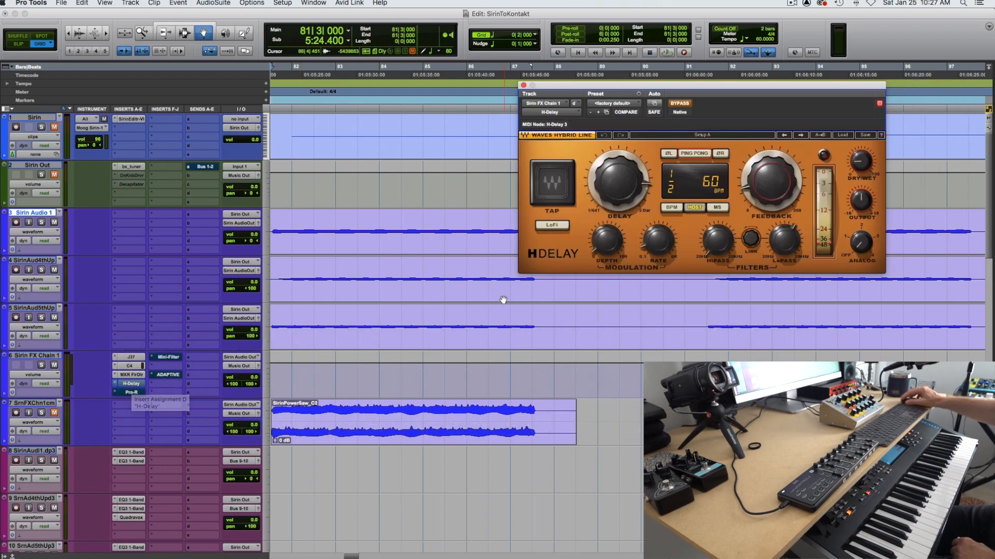
left_click(680, 104)
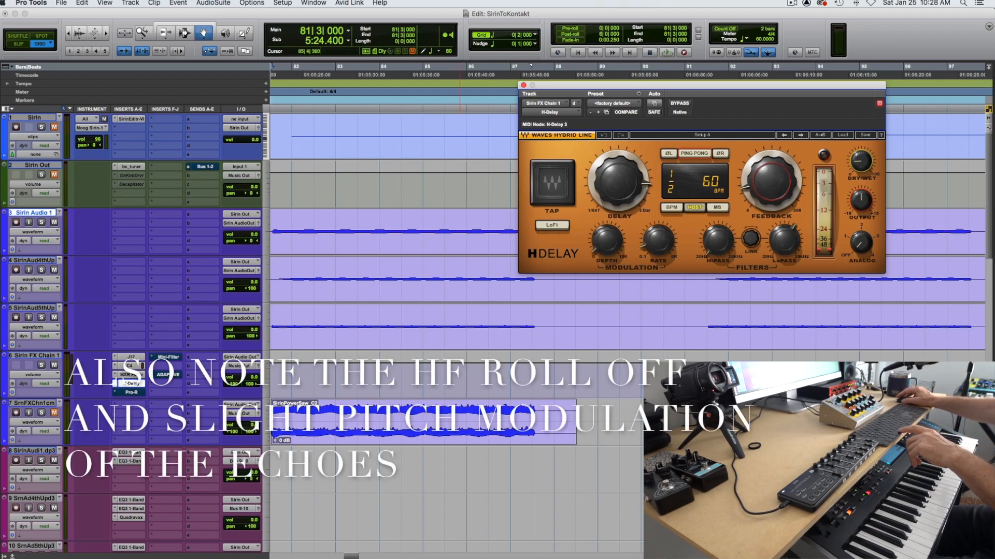
key("space")
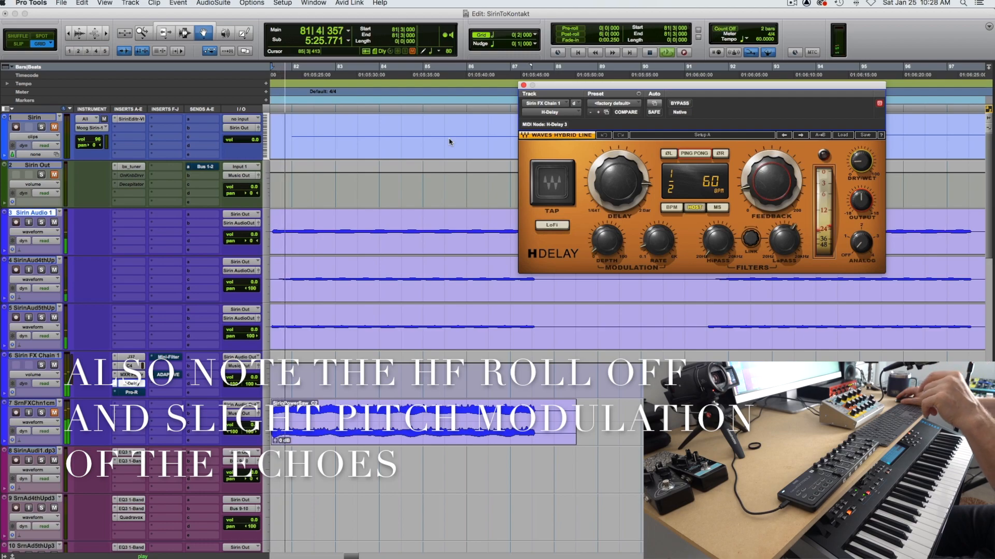
key("space")
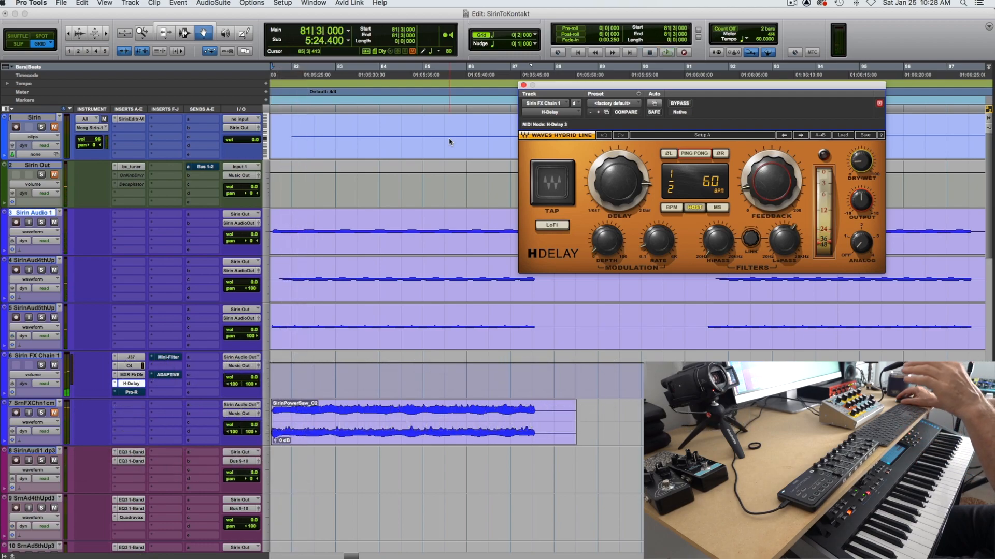
Replay the note and vary the H-Delay's Dry/Wet mix to hear the echoes, then stop playback.
key("space")
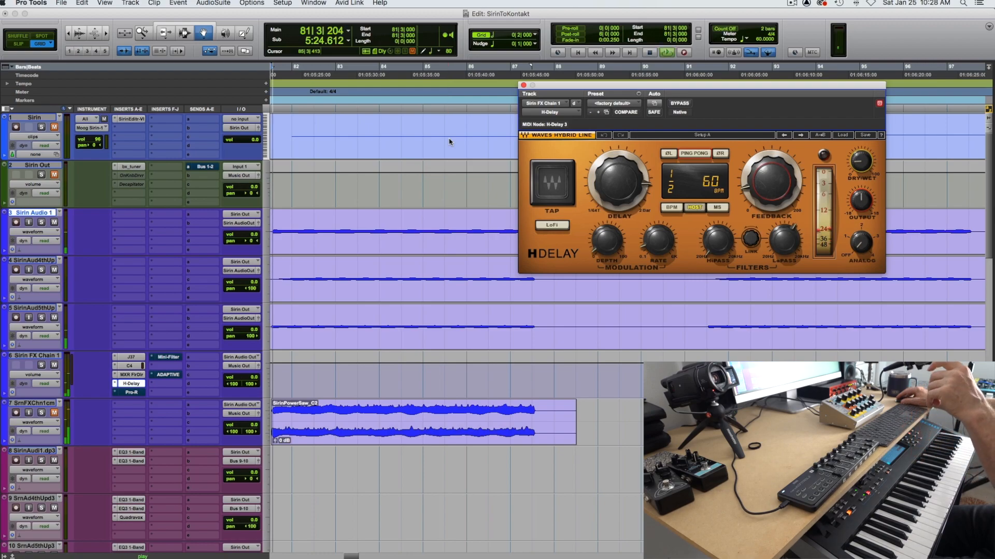
mouse_move(857, 163)
left_mouse_down()
mouse_move(857, 179)
mouse_move(861, 151)
left_mouse_up()
key("space")
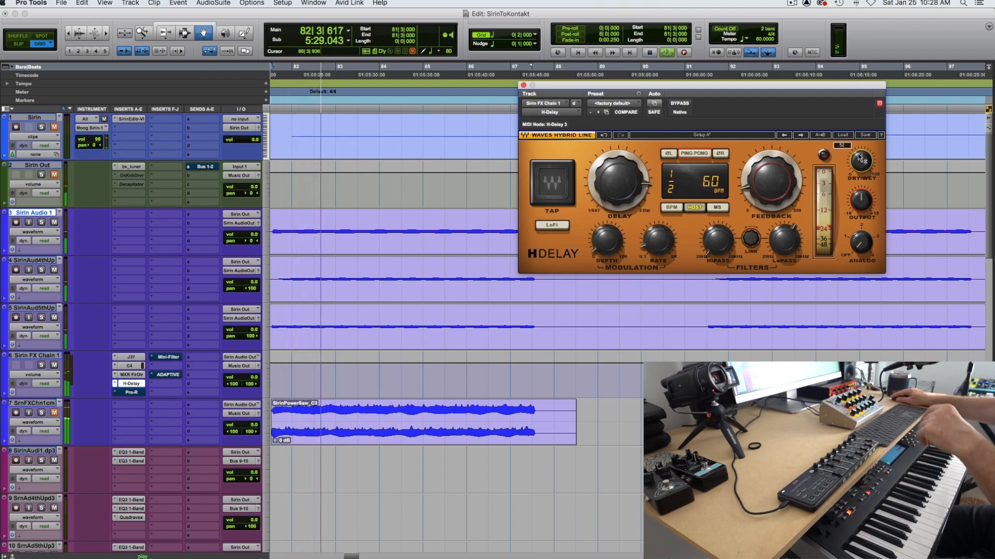
mouse_move(850, 163)
left_mouse_down()
mouse_move(850, 194)
mouse_move(860, 164)
left_mouse_up()
key("space")
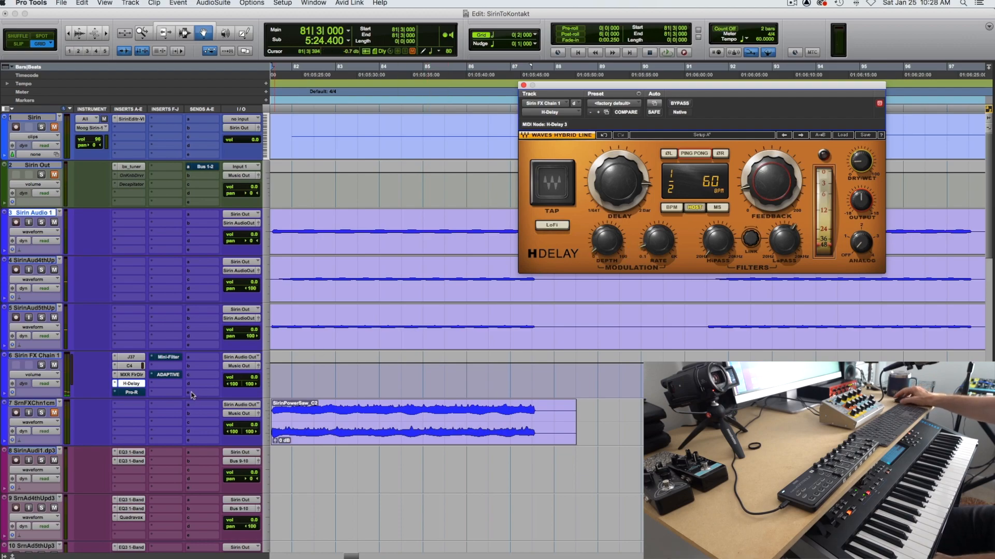
Open the FabFilter Pro-R reverb on Sirin FX Chain 1, take it out of bypass, and play the note through it, then stop.
left_click(136, 394)
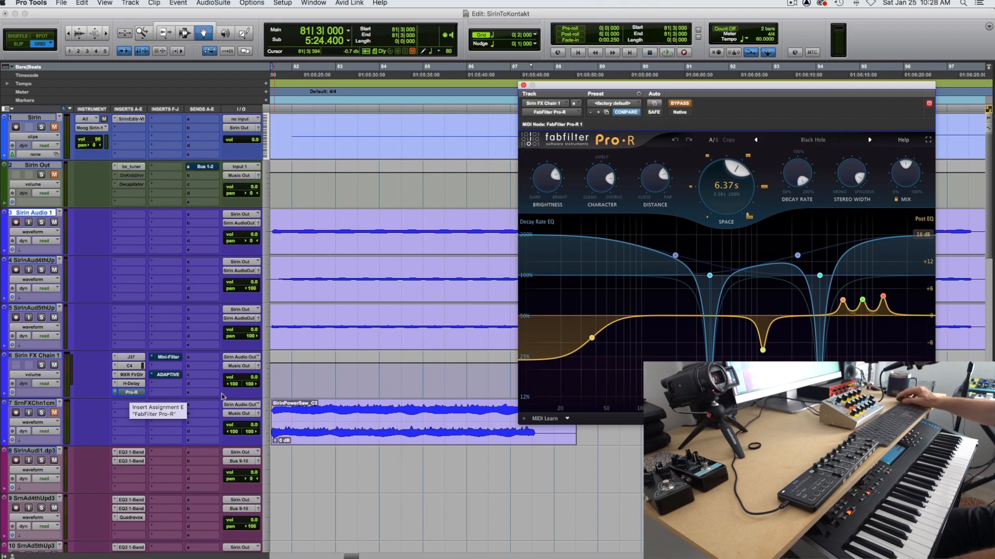
left_click(679, 103)
mouse_move(911, 168)
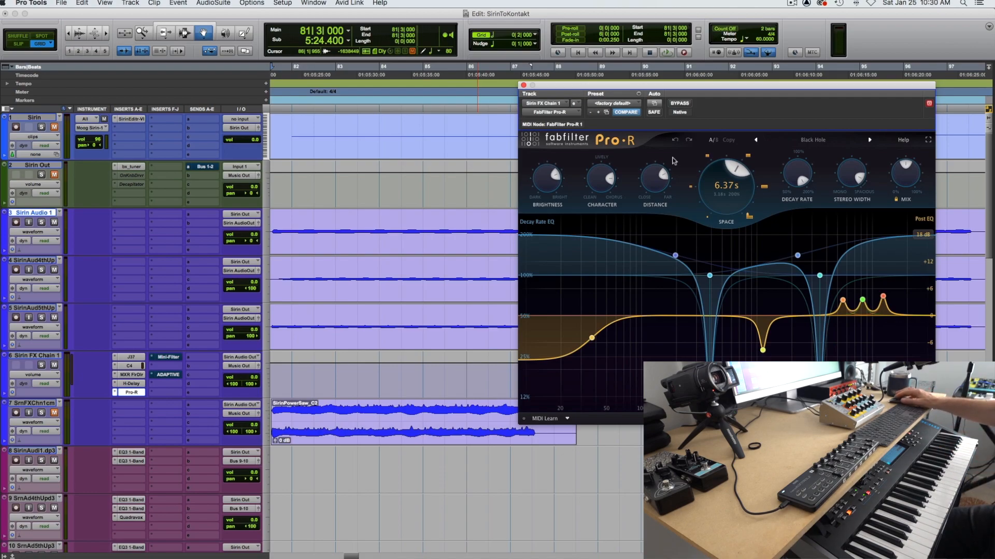
key("space")
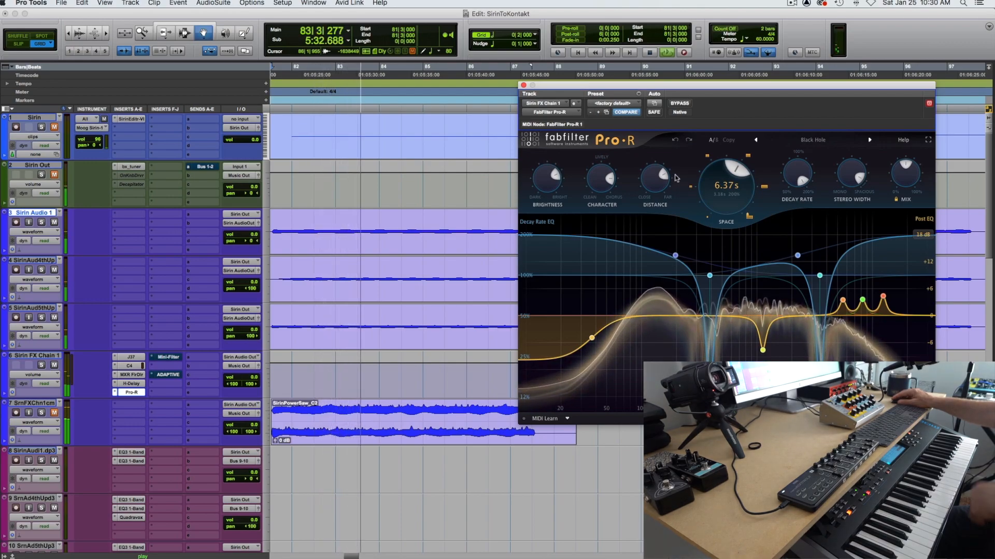
key("space")
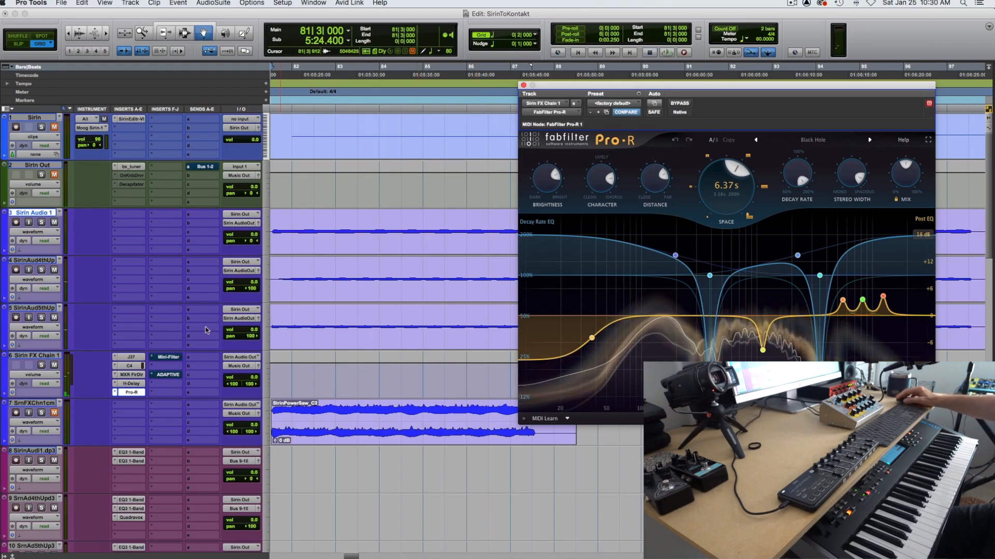
Open the Mini-Filter on Sirin FX Chain 1, move its window to show more controls, and take it out of bypass.
left_click(168, 358)
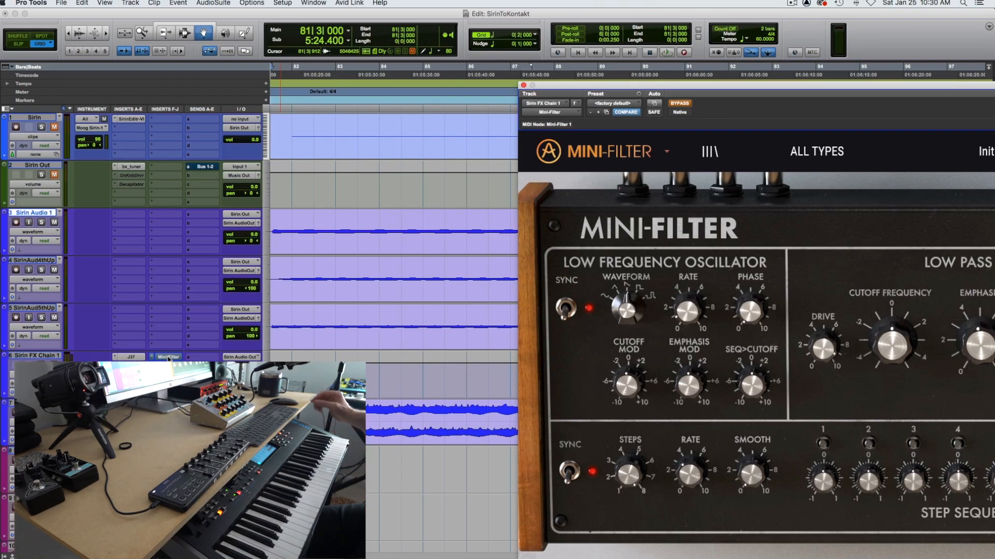
left_click_drag(684, 108, 363, 99)
left_click(362, 96)
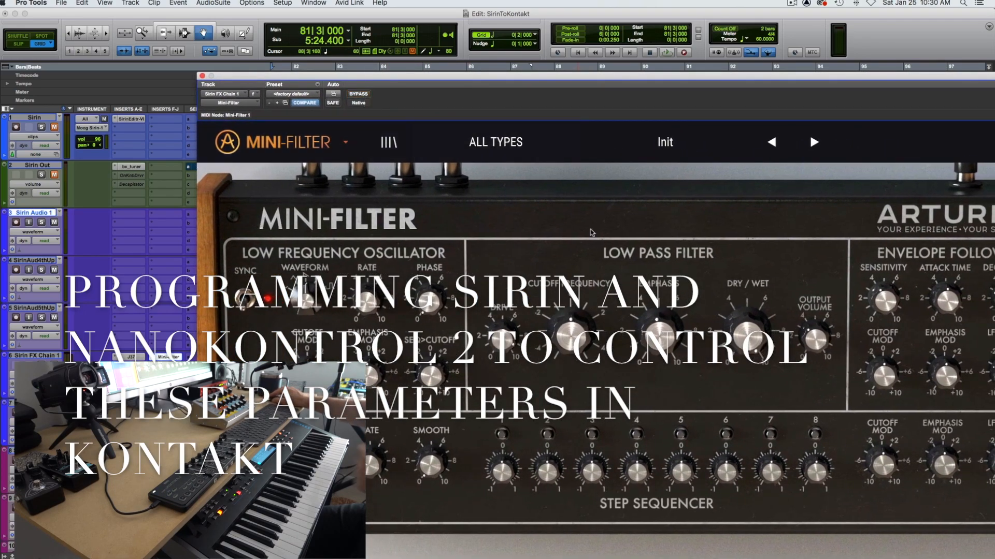
Play the note and sweep the Mini-Filter's low-pass Cutoff Frequency and Emphasis to hear their effect.
key("space")
left_click_drag(569, 334, 553, 340)
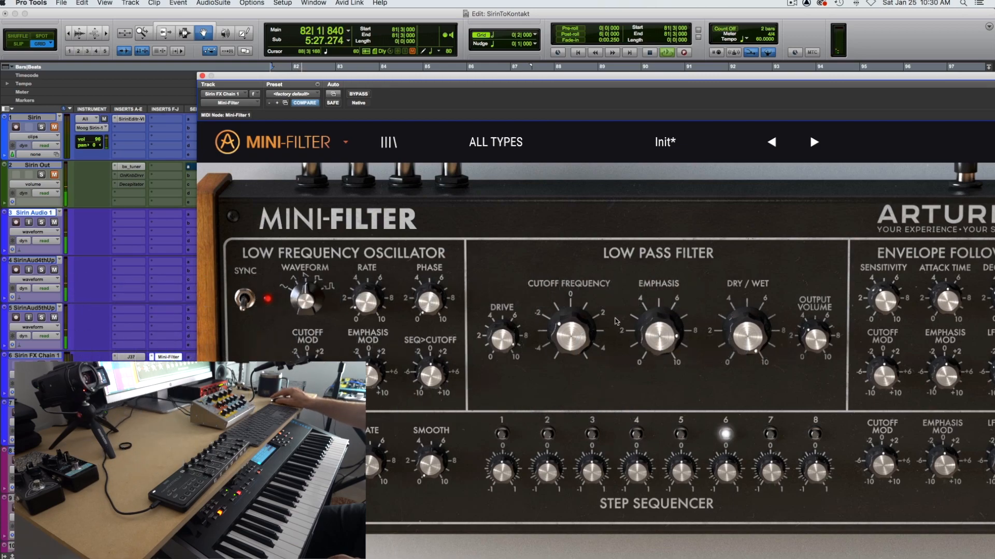
left_click_drag(568, 326, 538, 313)
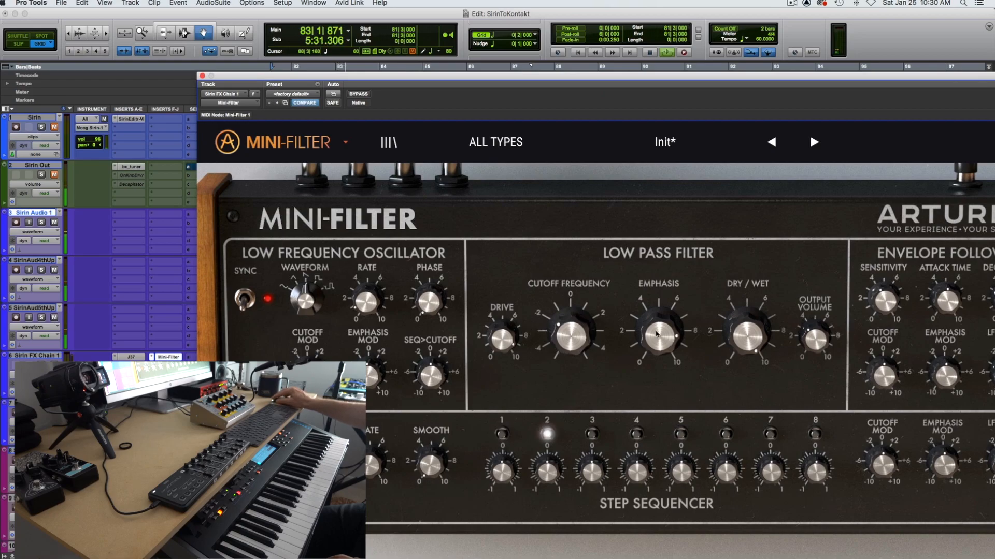
left_click_drag(646, 338, 626, 365)
left_click_drag(570, 333, 542, 333)
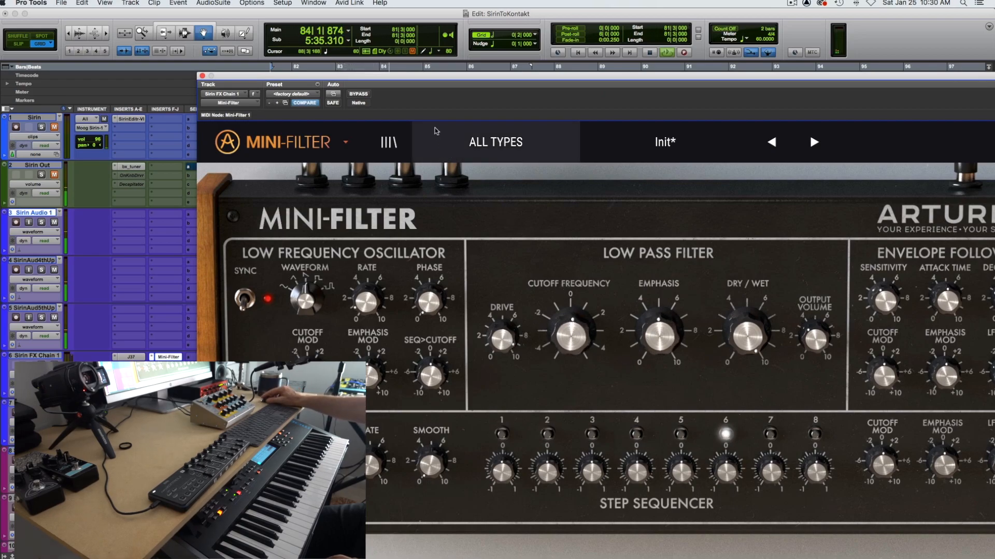
Bypass the Mini-Filter on Sirin FX Chain 1, stop playback and close the plug-in.
left_click(358, 94)
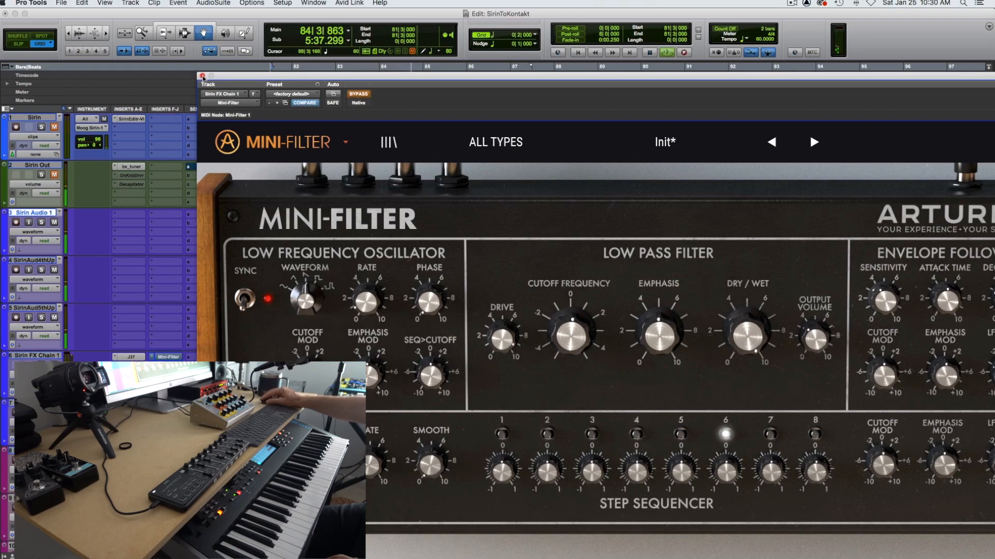
key("space")
left_click(202, 76)
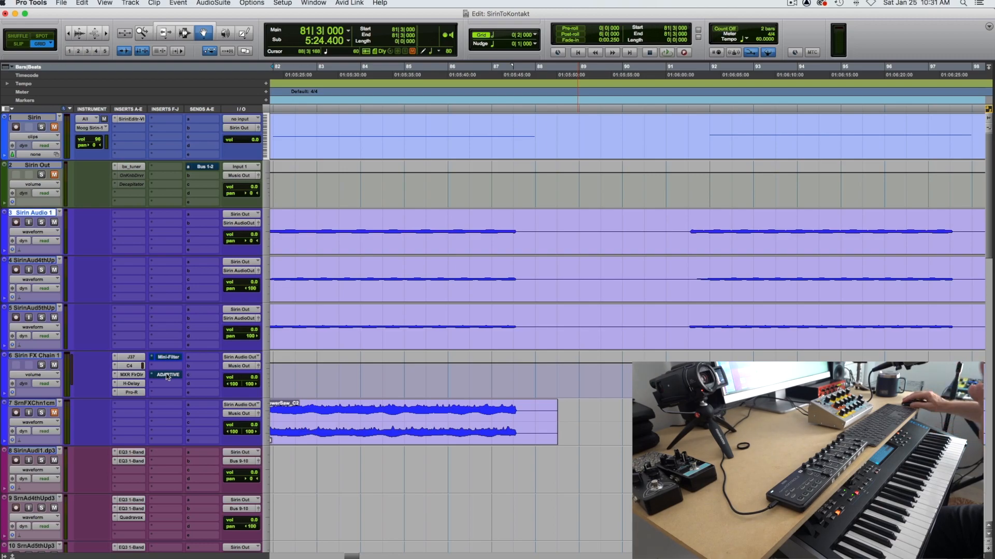
Open ADAPTIVERB on Sirin FX Chain 1, take it out of bypass, and close the plug-in's description screenshot in Preview.
left_click(167, 375)
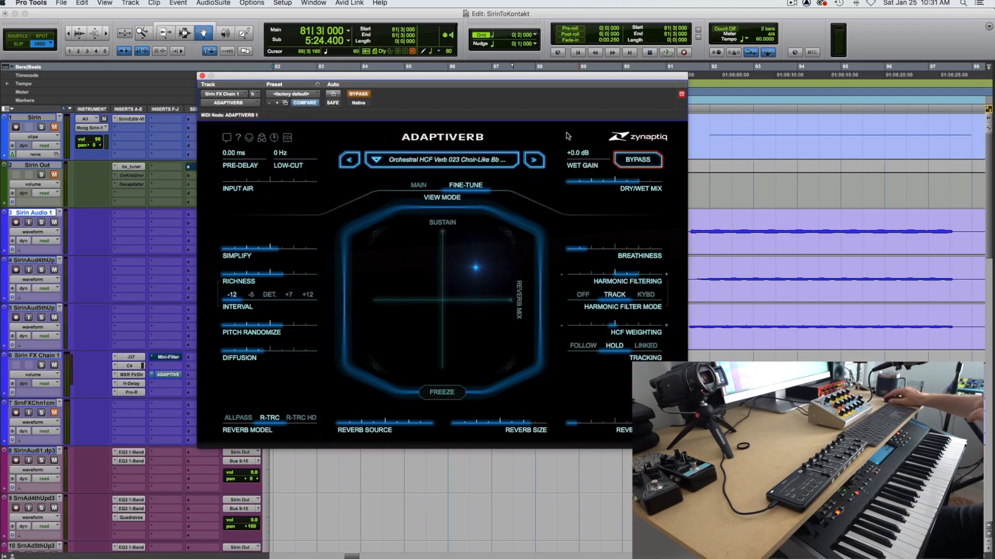
left_click(357, 95)
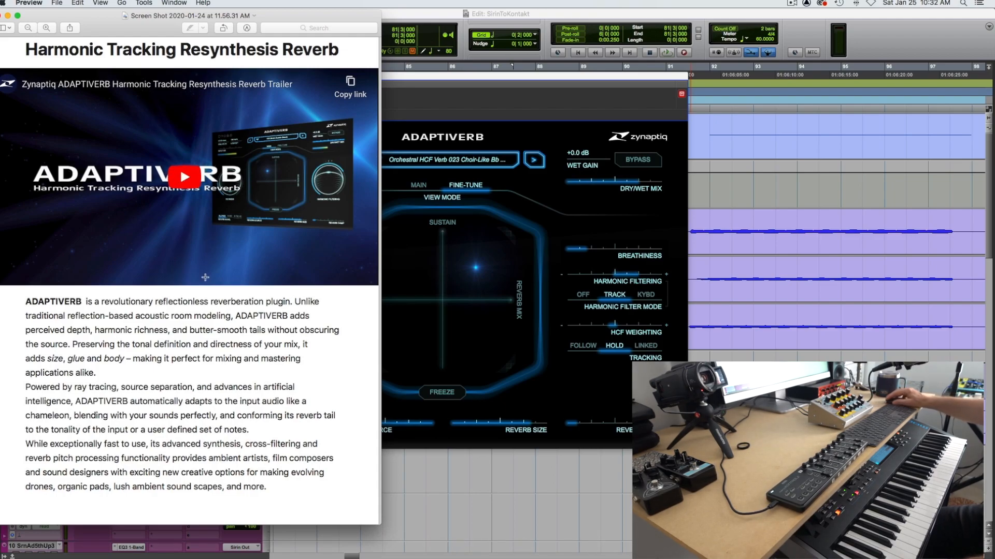
key("super+w")
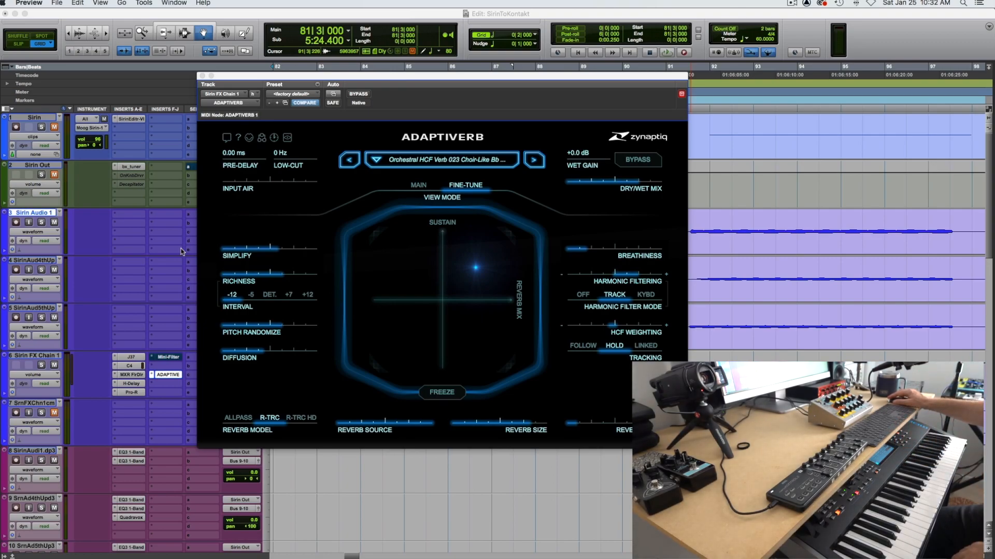
Return to Pro Tools, play the note through ADAPTIVERB while moving its window clear of the tracks, and stop playback.
left_click(219, 17)
key("space")
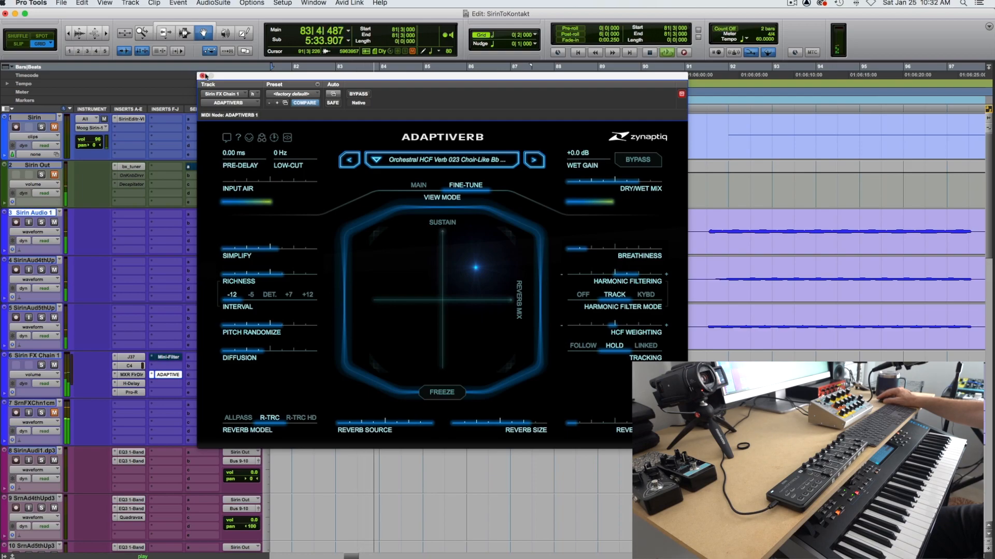
left_click_drag(232, 76, 388, 86)
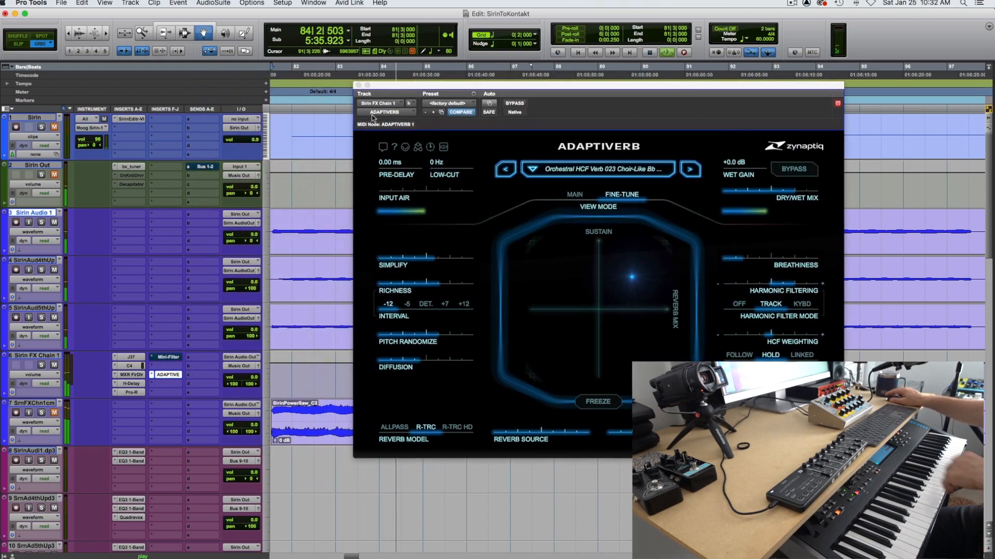
key("space")
Play the note with the Mini-Filter active alongside ADAPTIVERB, then bypass the filter, close it and stop playback.
left_click(168, 357)
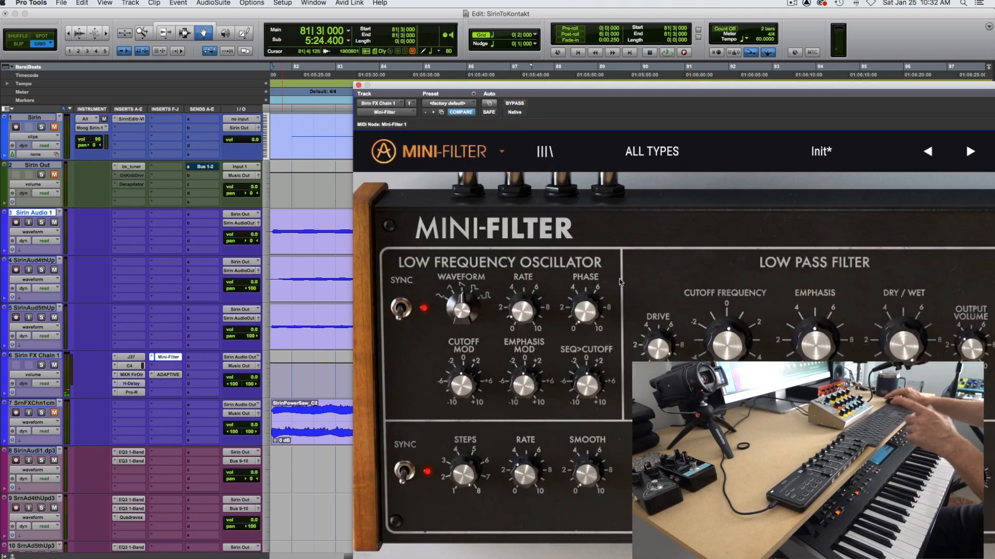
key("space")
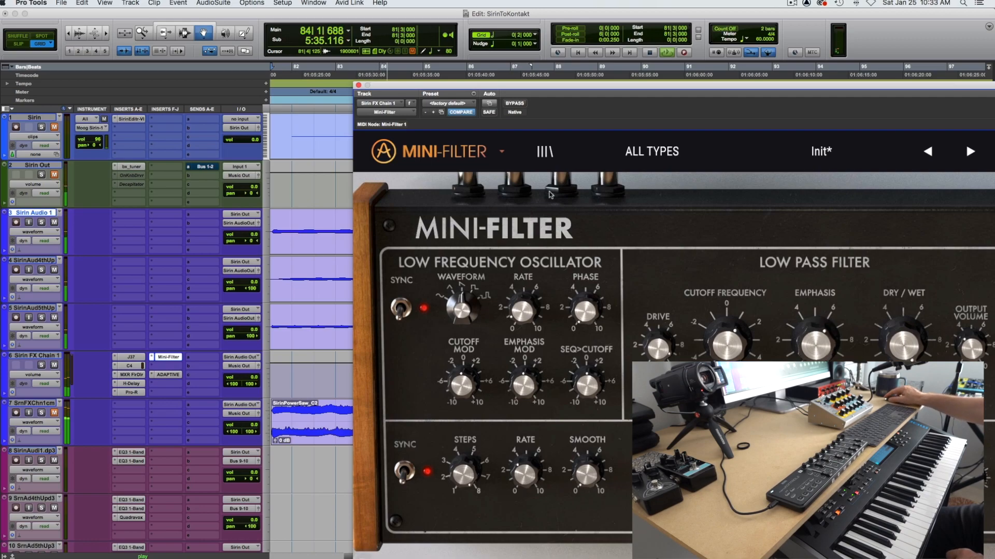
left_click(503, 103)
left_click(358, 85)
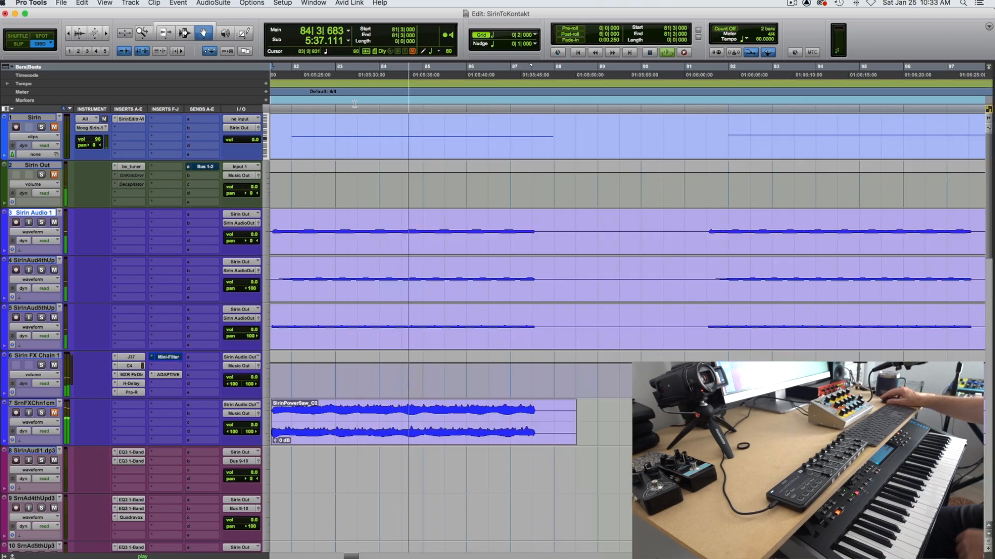
key("space")
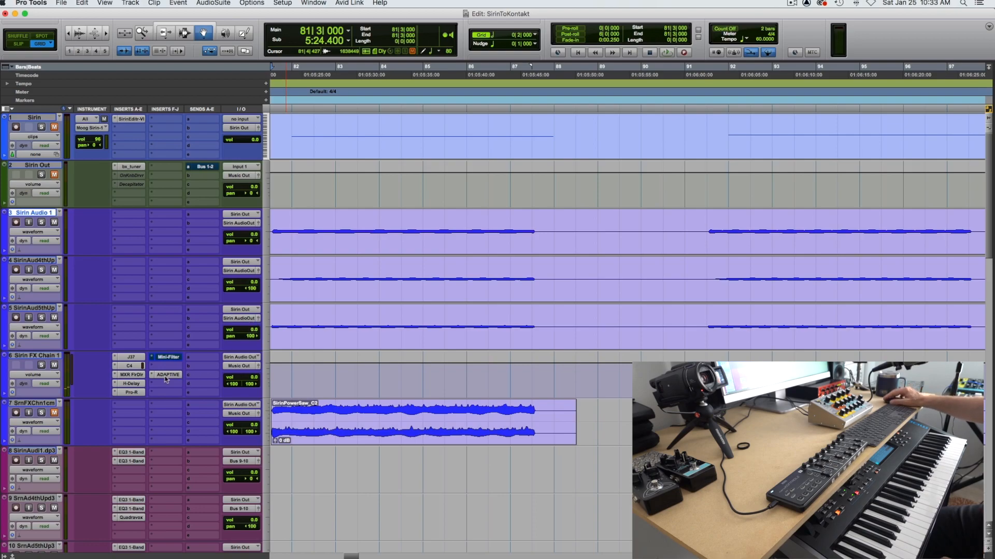
Enable automation of the DRY WET MIX parameter for ADAPTIVERB on Sirin FX Chain 1.
scroll(165, 379, "down", 3)
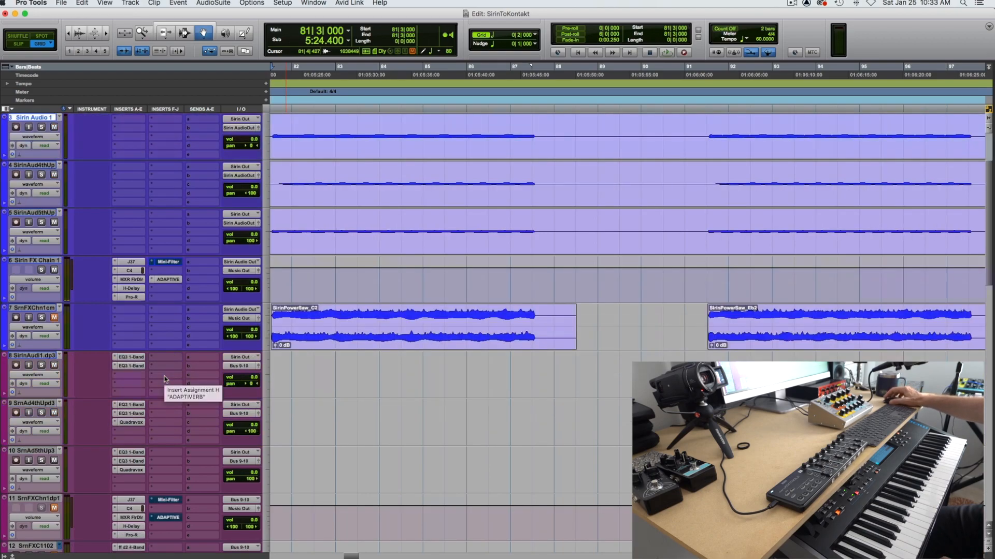
left_click(167, 279)
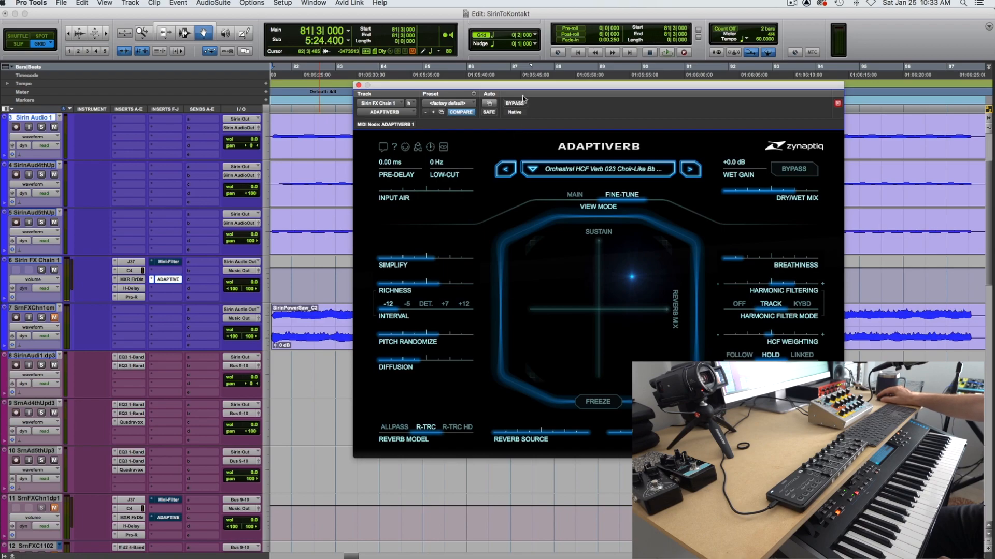
left_click(490, 104)
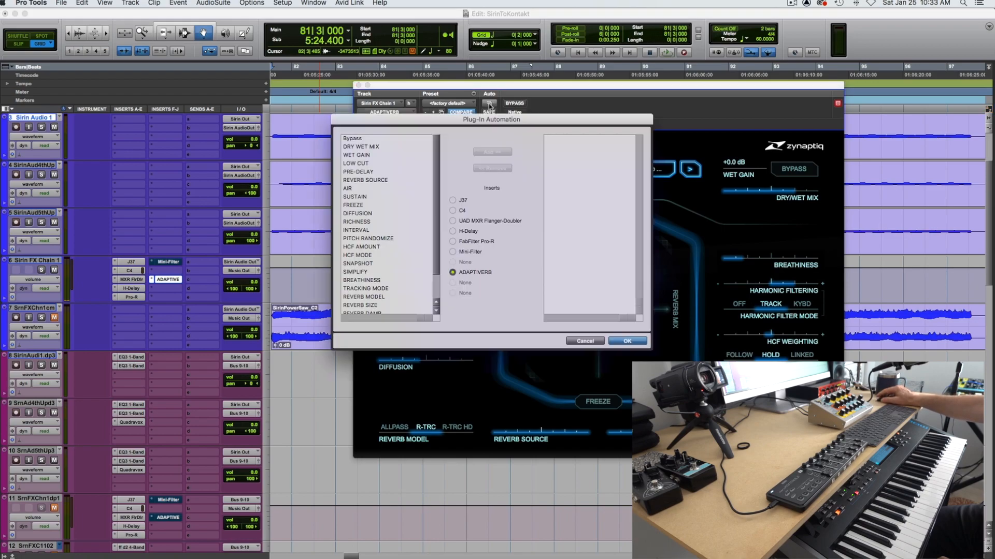
left_click(367, 147)
left_click(492, 152)
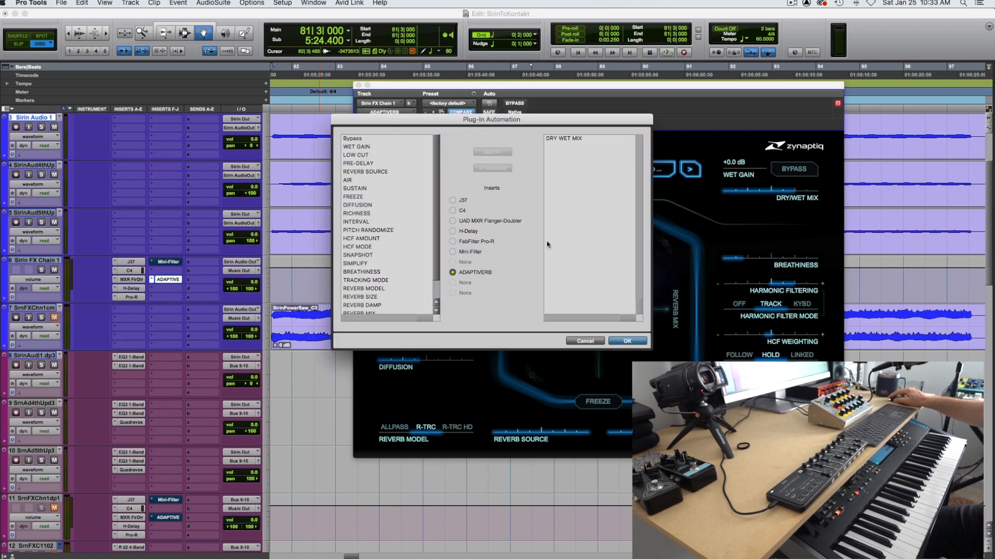
left_click(627, 340)
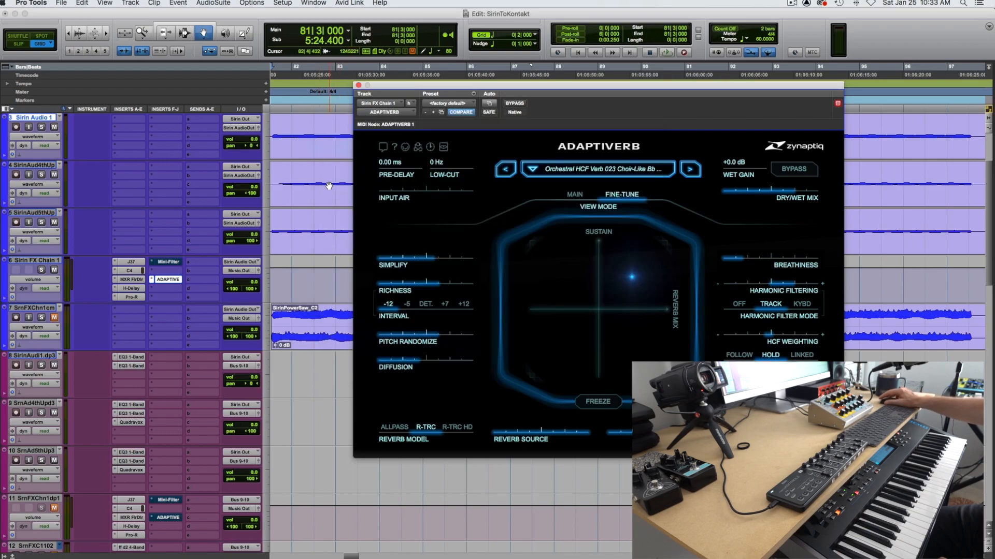
Show ADAPTIVERB's DRY WET MIX automation on the Sirin FX Chain 1 track and close the plug-in.
left_click(34, 280)
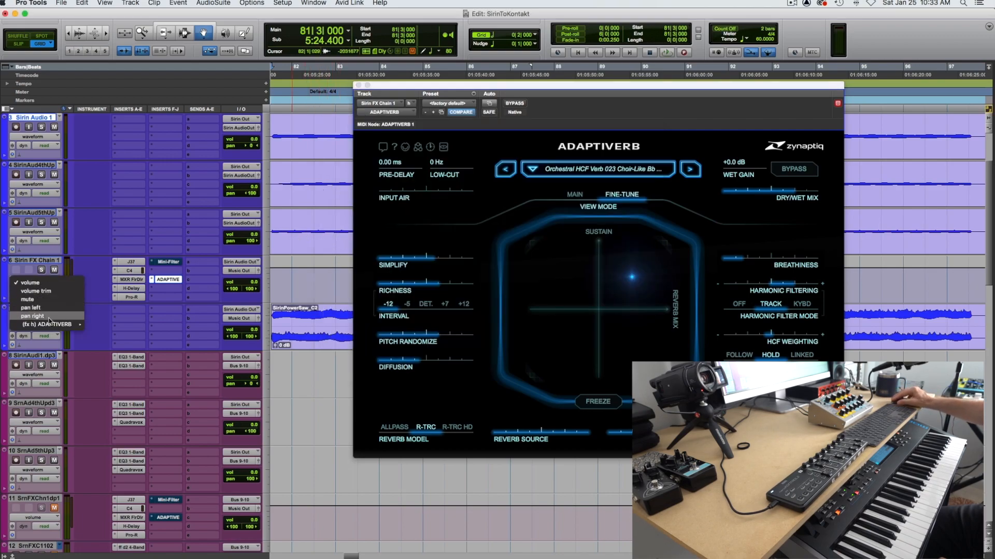
mouse_move(71, 325)
left_click(112, 326)
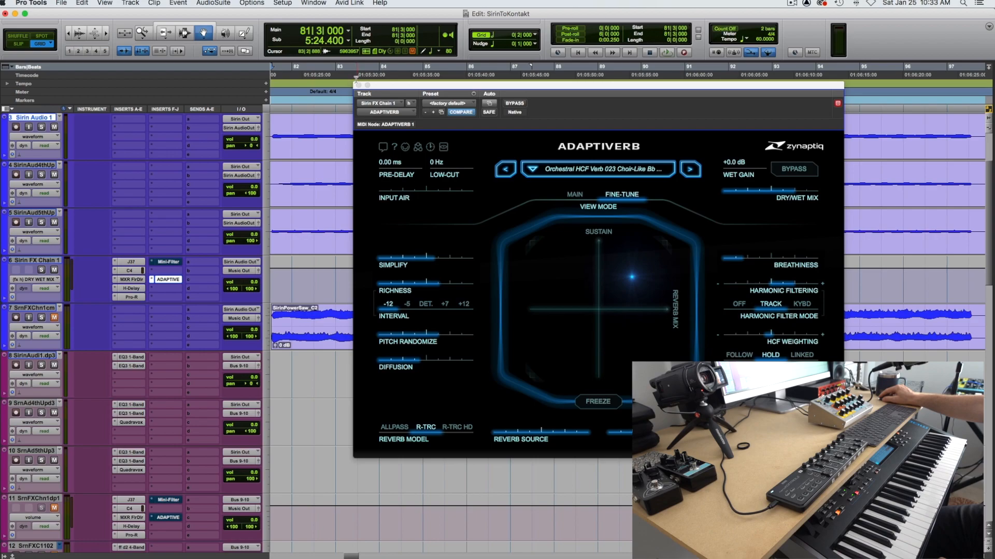
left_click(359, 87)
Shape the DRY WET MIX automation to stay low until bar 84 and ramp up to bar 86, then audition the note.
scroll(355, 222, "left", 5)
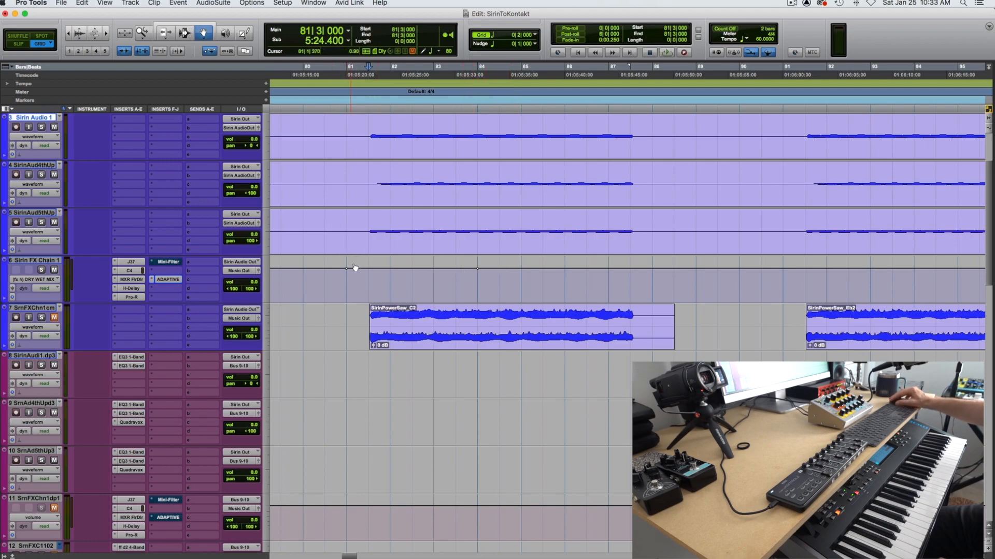
left_click_drag(346, 269, 346, 301)
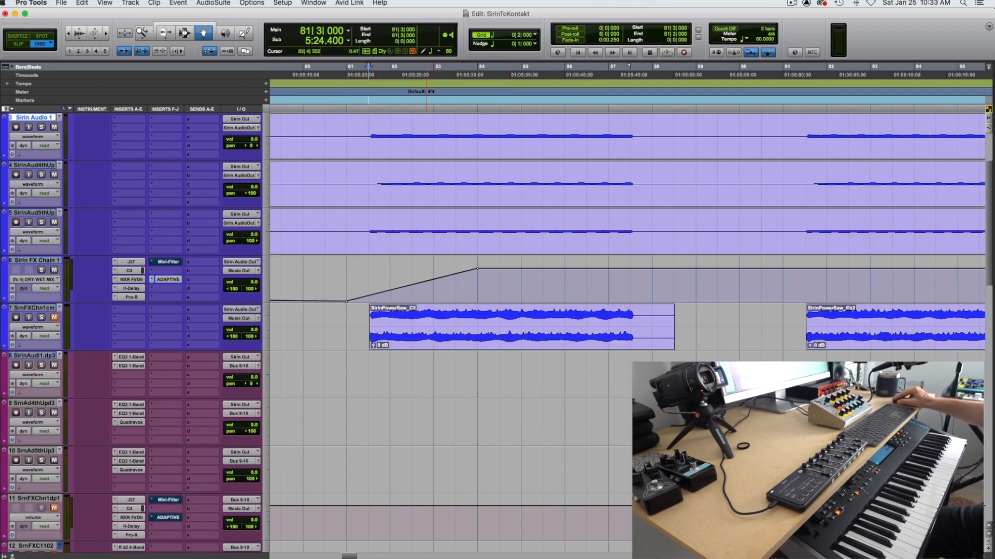
left_click_drag(477, 301, 564, 267)
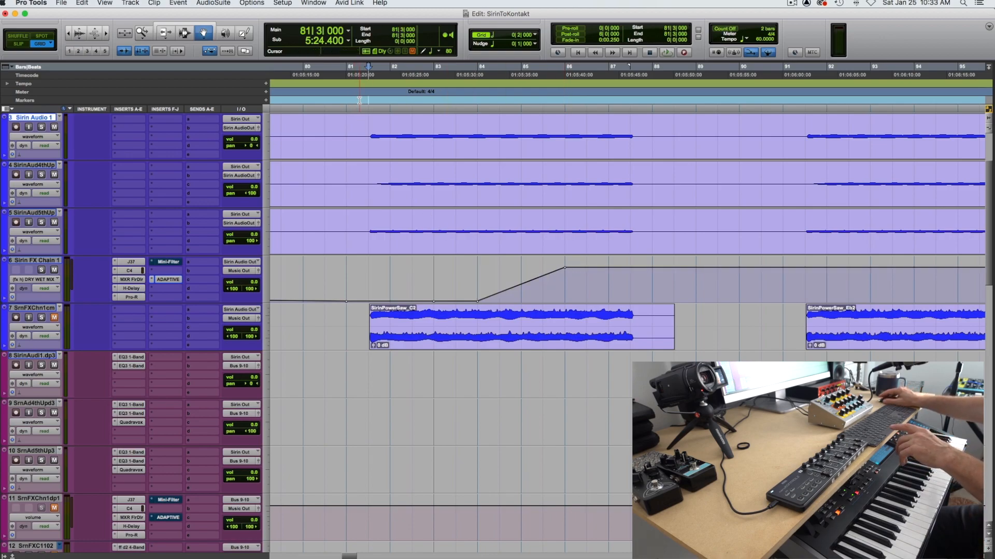
key("space")
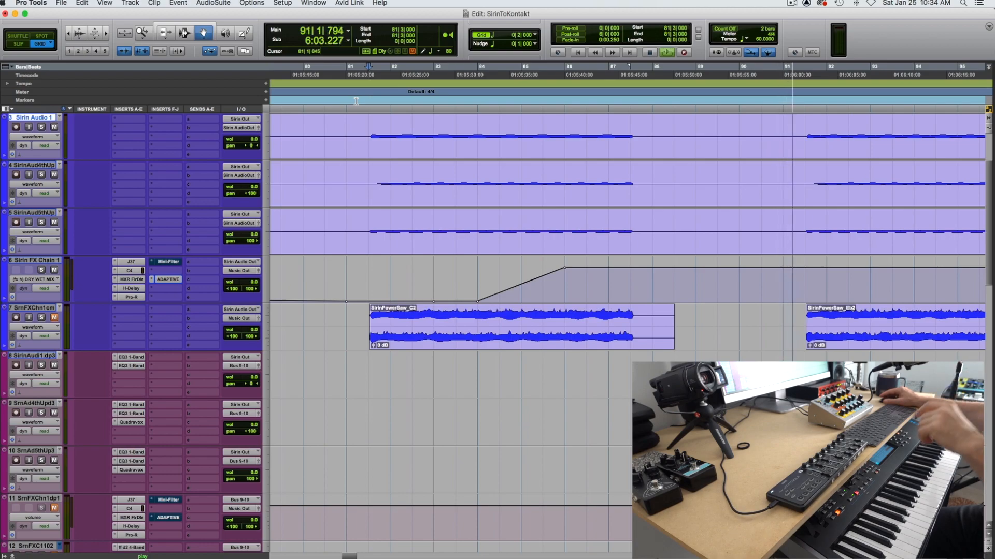
key("space")
Delete the short stretch immediately before the 81|3 note from the three Sirin audio tracks.
key("F6")
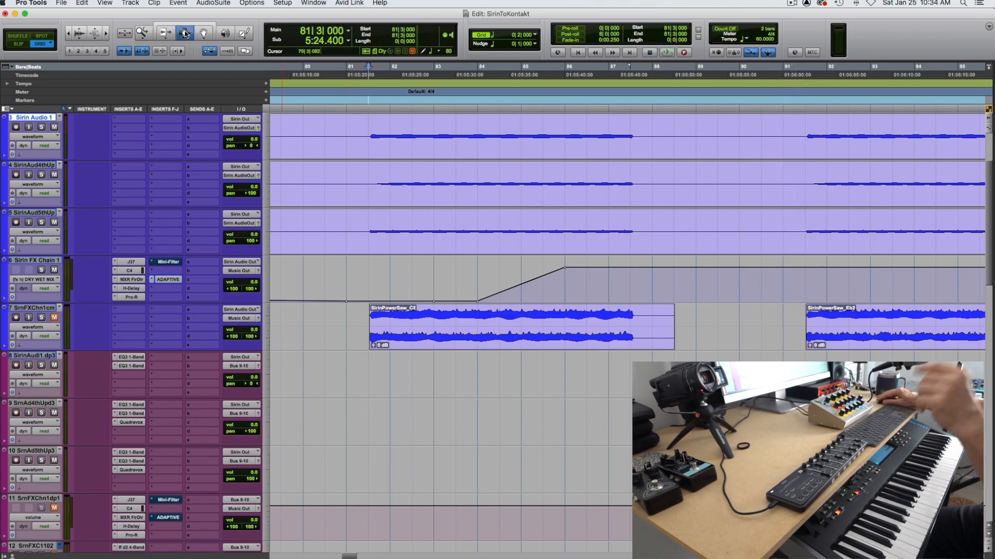
left_click_drag(369, 136, 328, 225)
key("Delete")
Try a short fade-in from 81|3 to just before bar 83 on the three Sirin audio clips, audition it and undo it.
left_click_drag(369, 136, 424, 221)
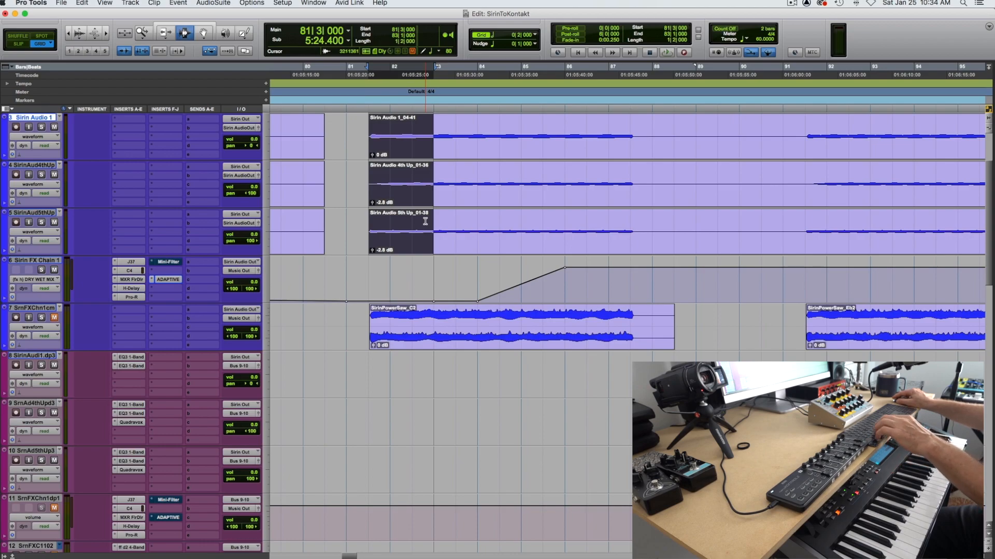
key("f")
left_click(366, 151)
key("space")
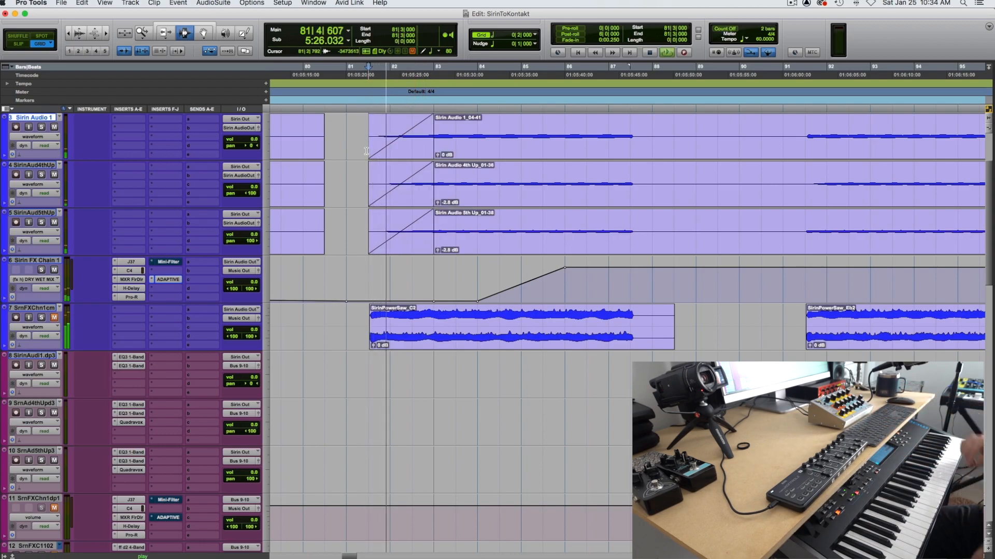
key("space")
key("super+z")
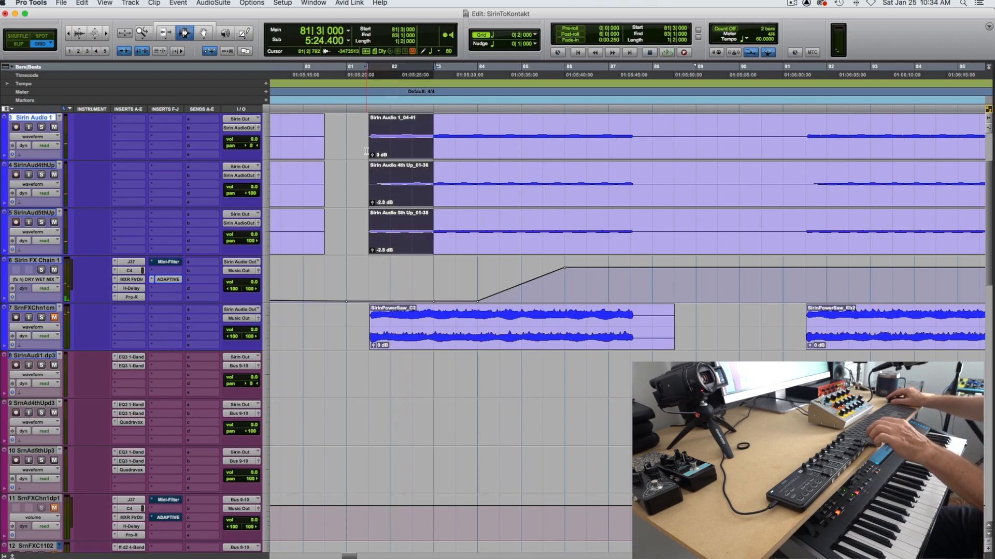
Fade in the three Sirin audio clips from 81|3 to bar 85 and play the result.
left_click_drag(449, 148, 518, 155)
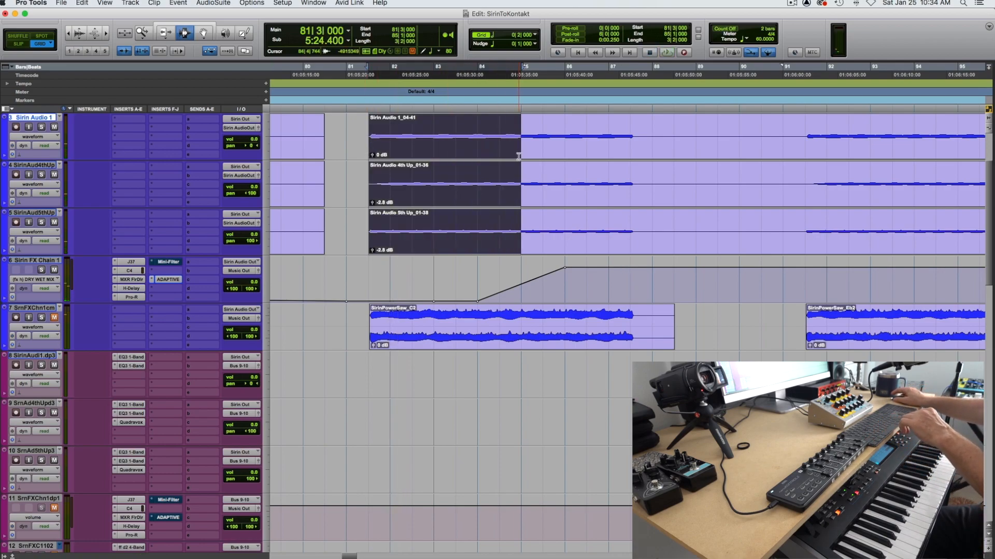
key("ctrl+f")
left_click(359, 155)
key("space")
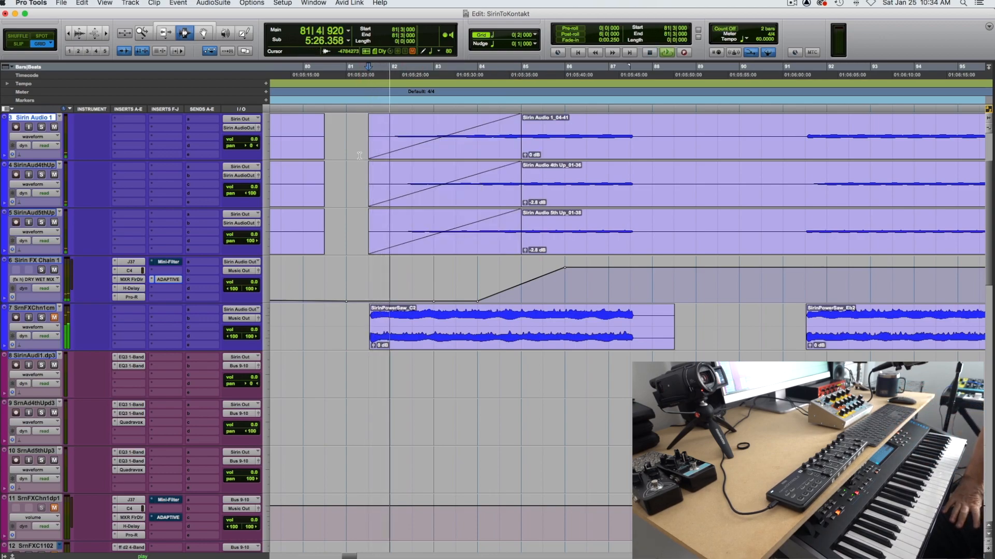
Take the Mini-Filter out of bypass and adjust its Cutoff Frequency and Emphasis during playback, then close it and stop.
left_click(168, 262)
left_click(510, 105)
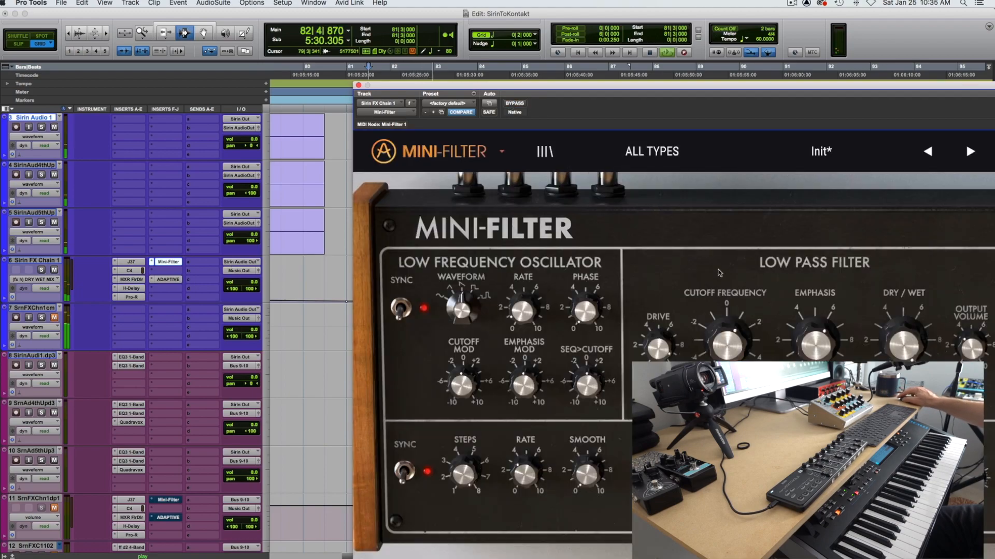
left_click_drag(725, 332, 726, 352)
left_click_drag(807, 339, 807, 325)
left_click_drag(715, 344, 716, 338)
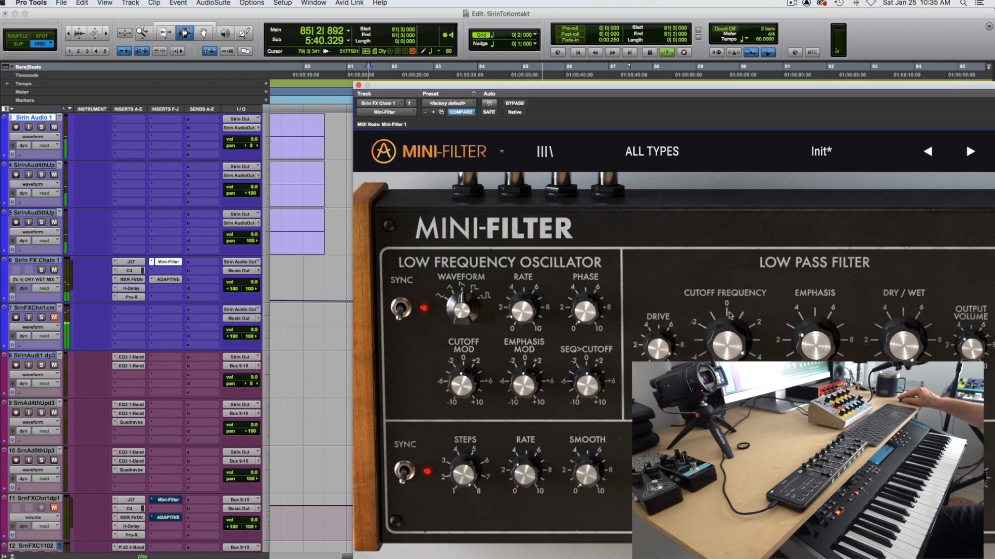
left_click(358, 85)
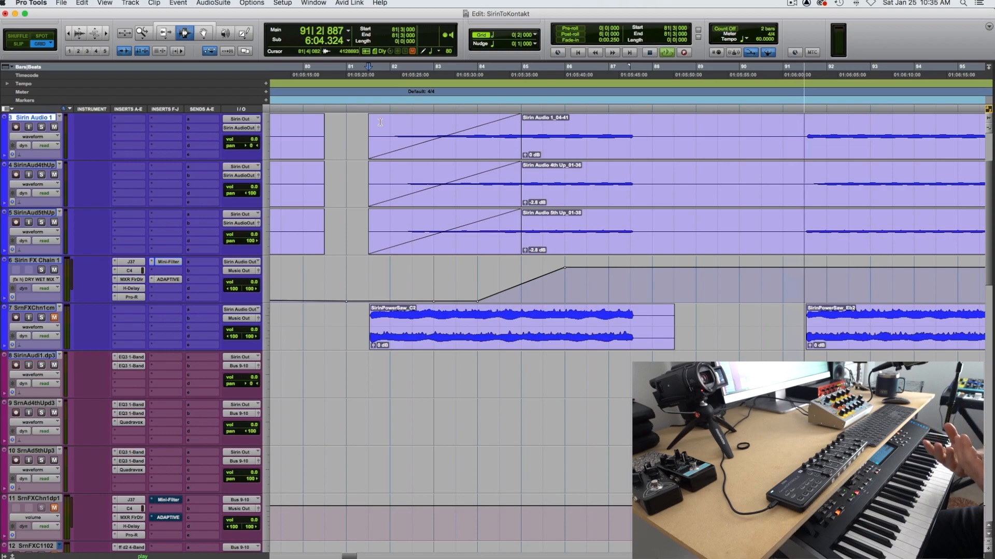
key("space")
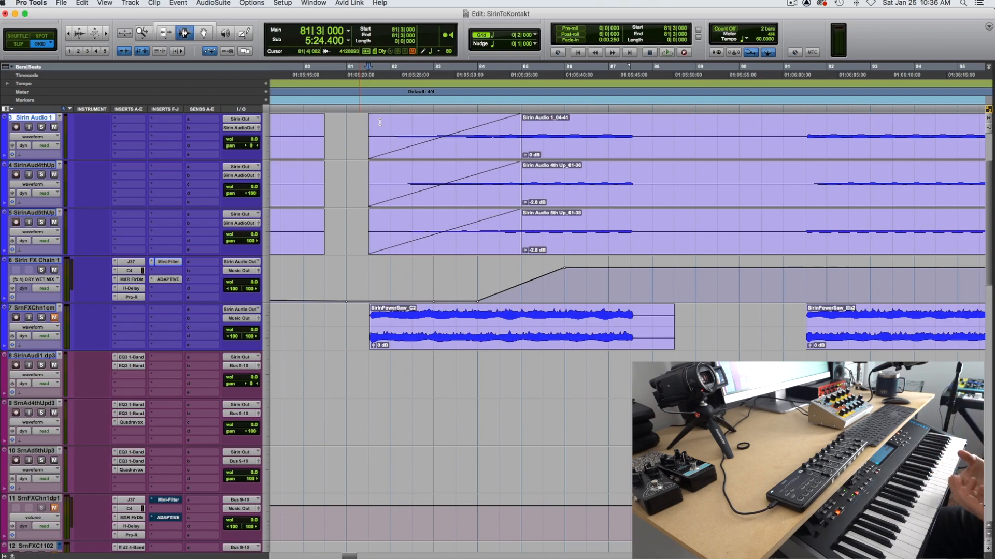
Locate the second example's Sirin audio clips, zoom in on them, and play the first note from 192|3.
scroll(381, 122, "down", 2)
scroll(380, 122, "right", 3)
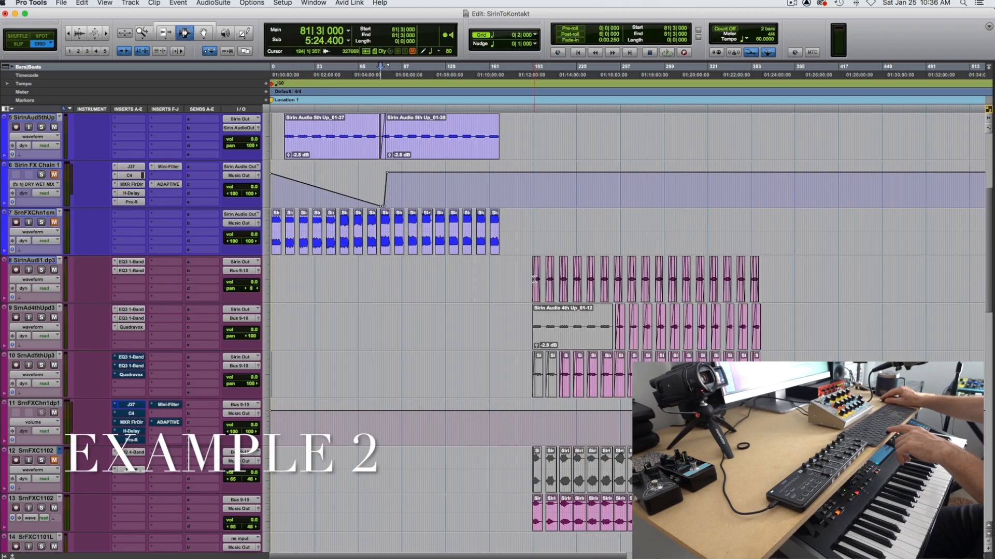
key("t")
key("t")
key("t")
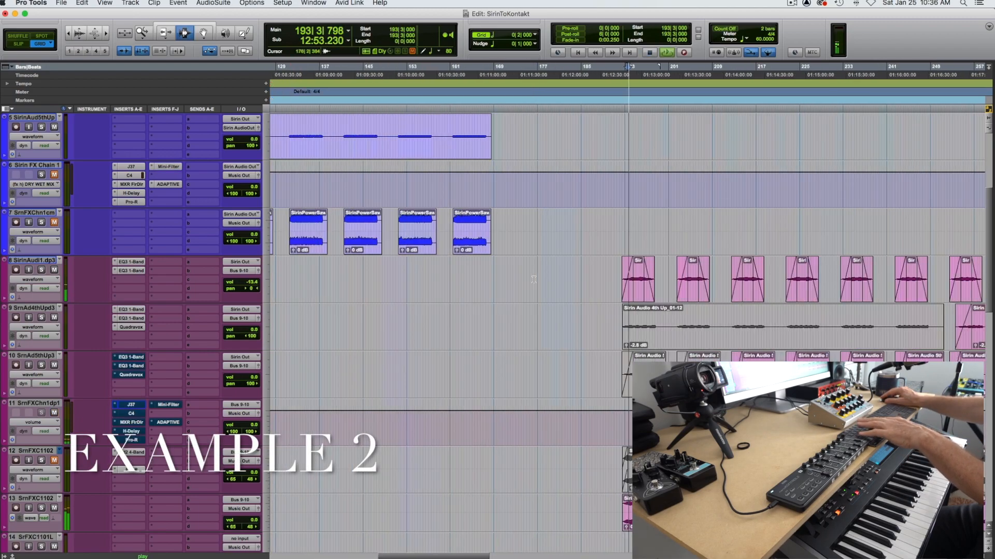
key("space")
left_click(617, 287)
key("space")
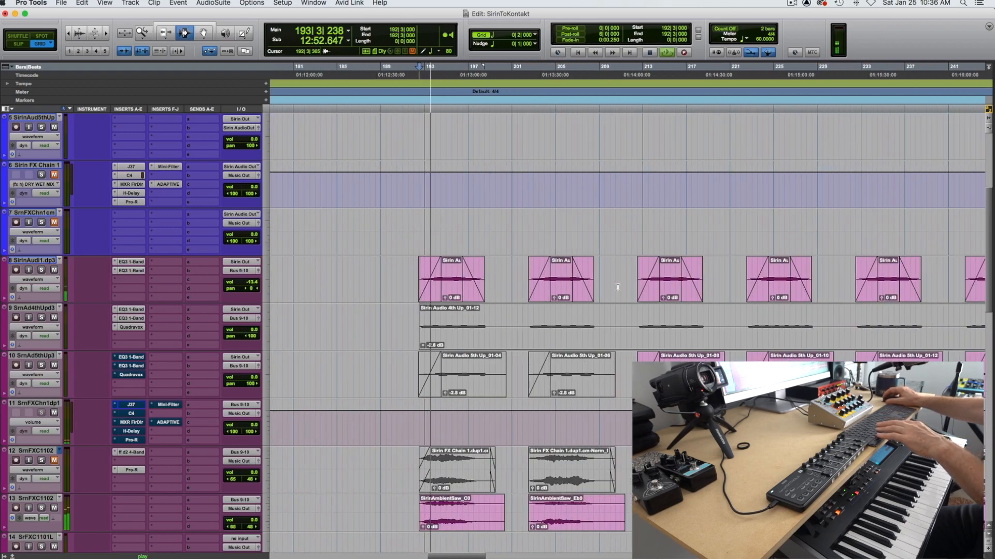
Examine the low-pass settings of both EQ3 1-Band inserts on the Sirin Audio 1 track, stopping playback and closing the plug-in.
left_click(134, 263)
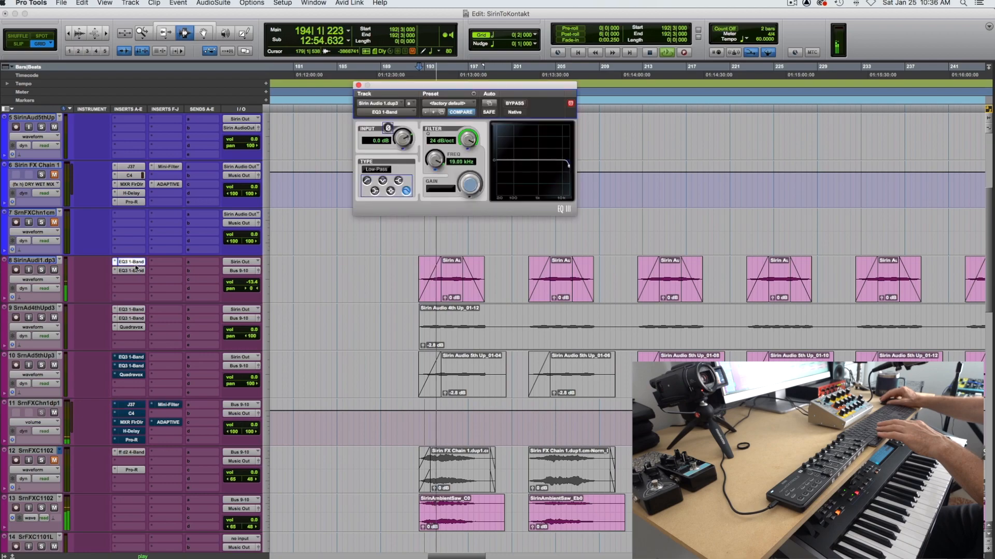
left_click(132, 271)
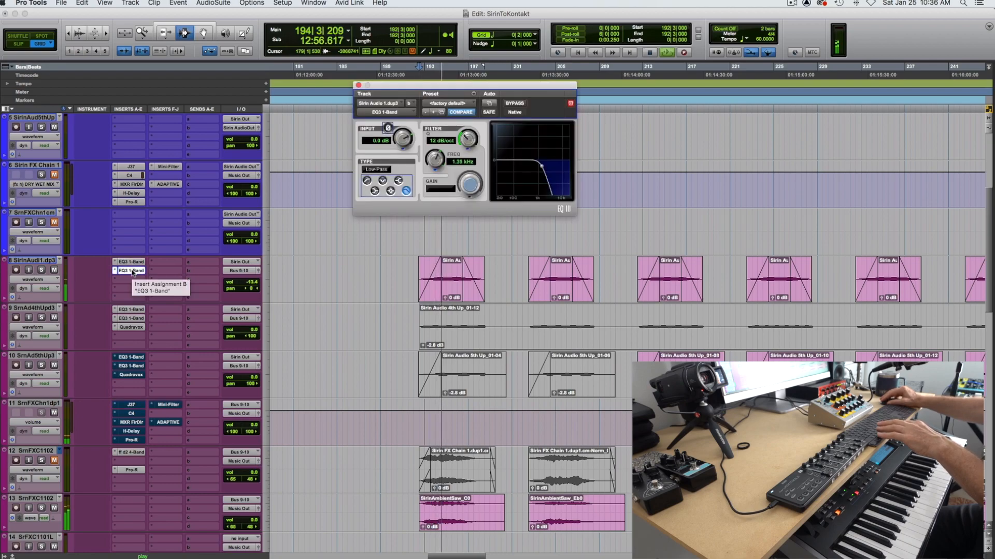
key("space")
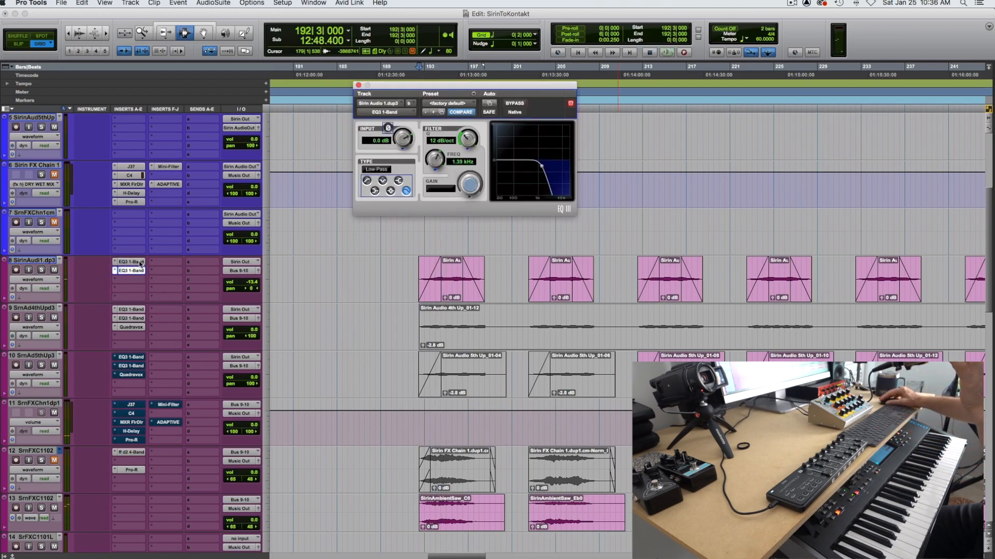
left_click(140, 263)
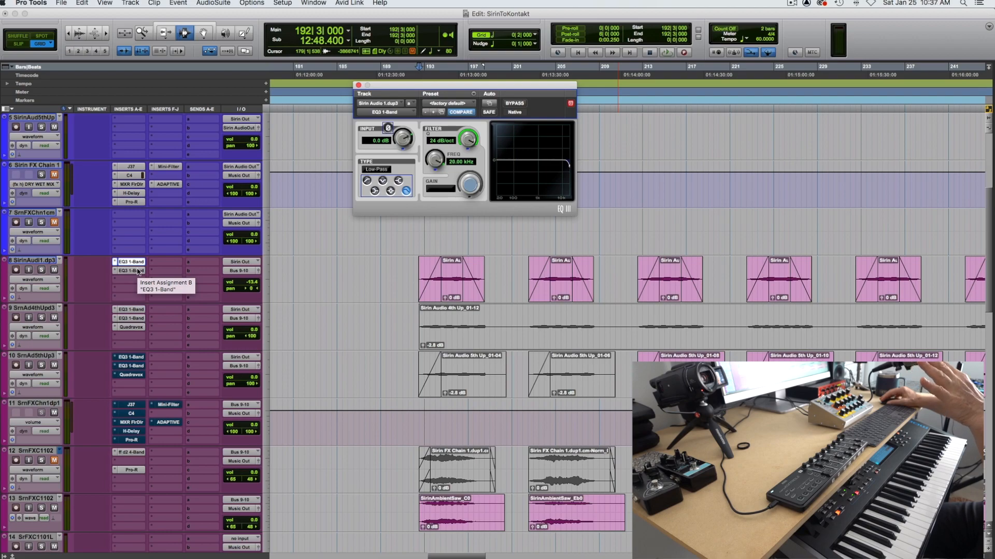
key("super+w")
Play the 4th Up track's notes from 254|1, watch the low-pass frequency in its second EQ3 1-Band insert, and stop.
key("r")
key("r")
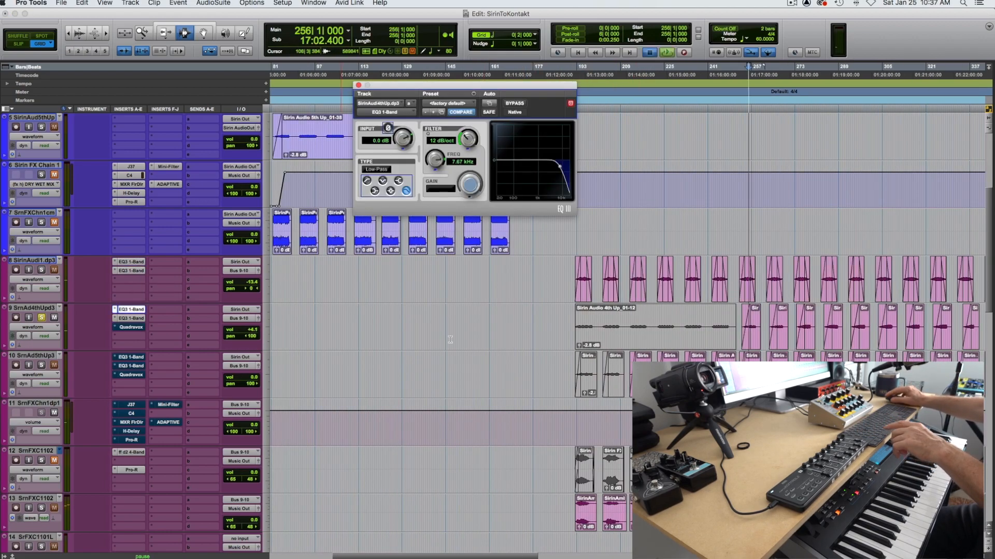
key("space")
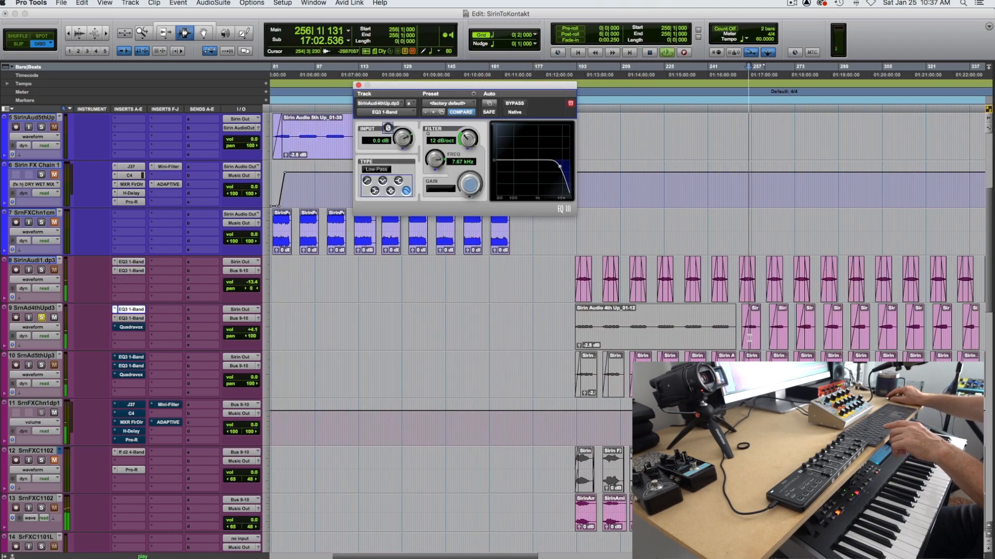
left_click(742, 332)
key("space")
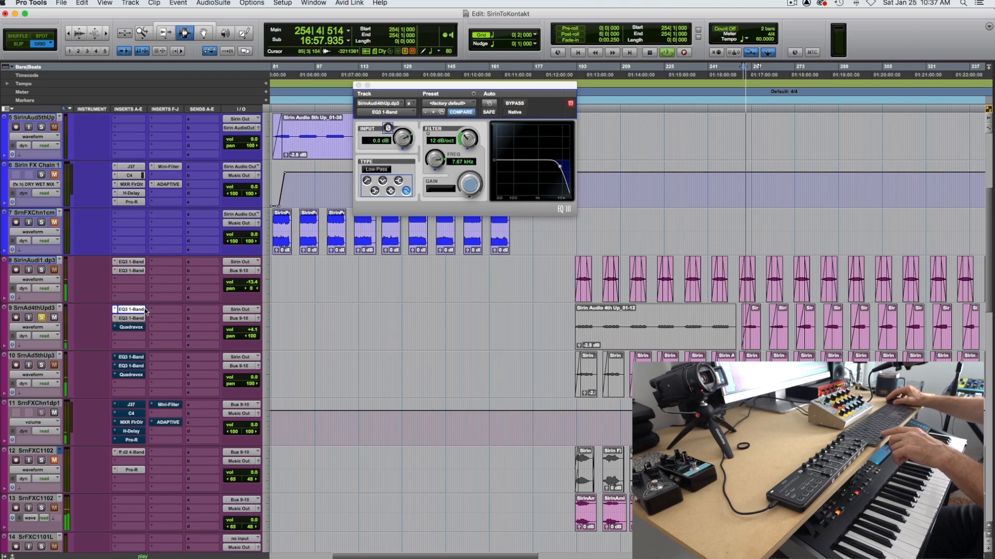
left_click(128, 318)
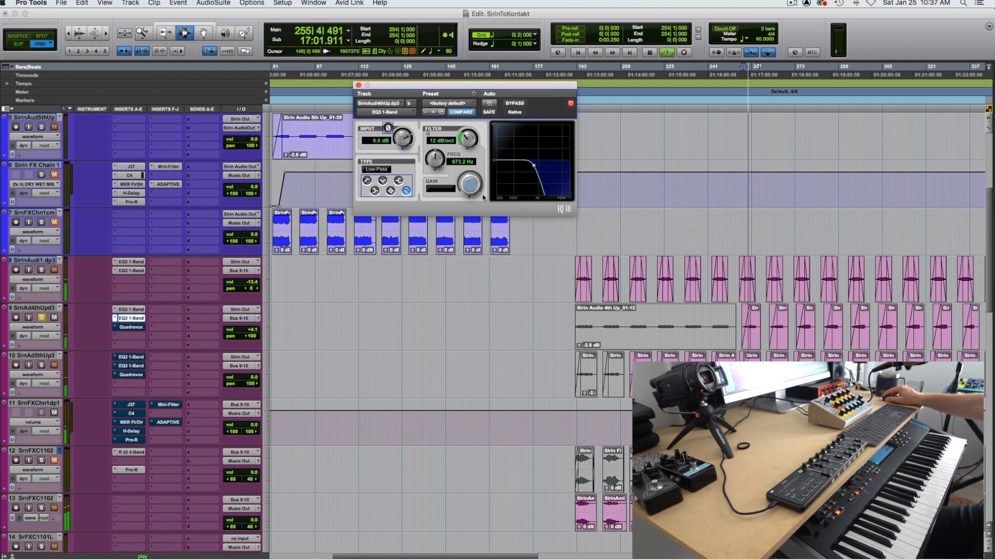
left_click_drag(440, 163, 523, 166)
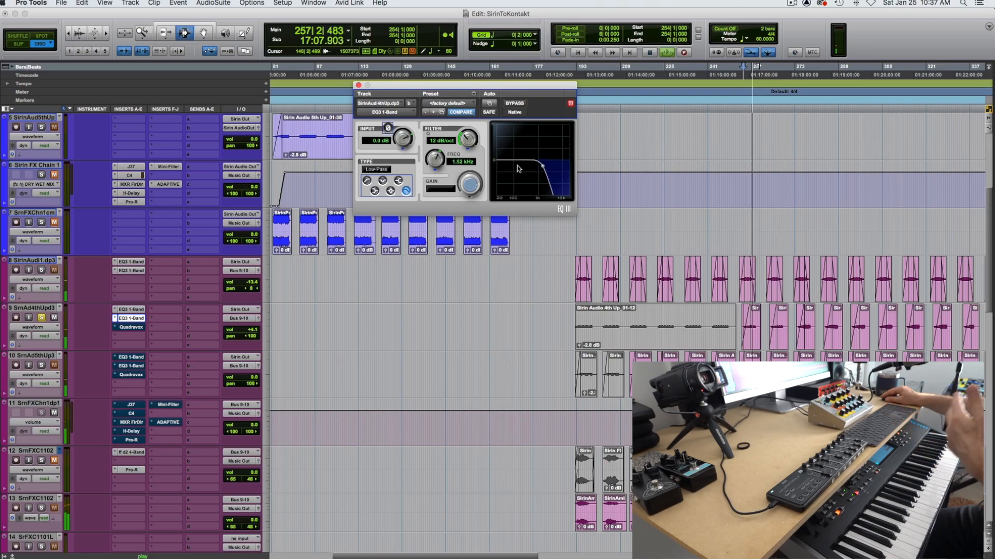
key("space")
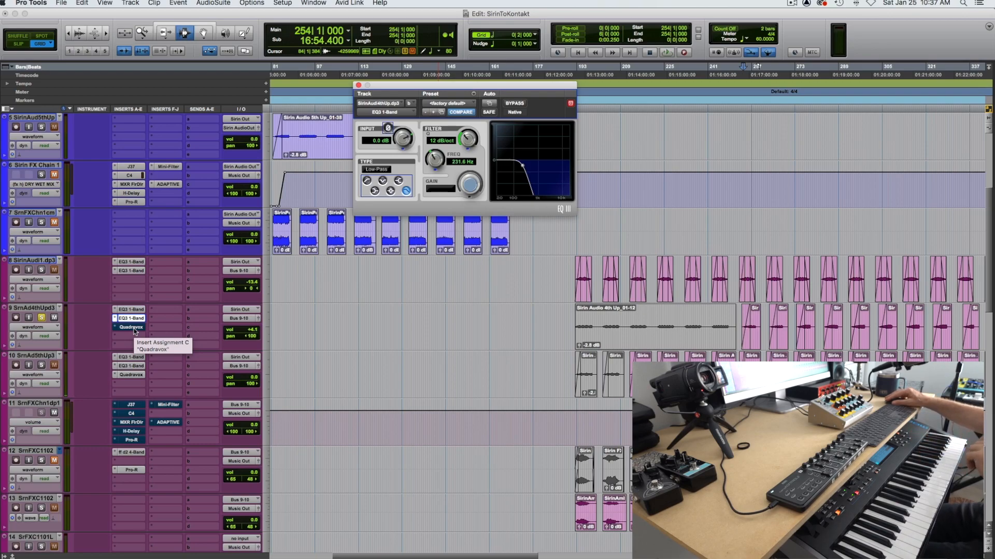
Take the 4th Up track's Quadravox out of bypass, review its voice level, pan, delay and pitch settings, and close it.
left_click(132, 327)
scroll(128, 331, "down", 2)
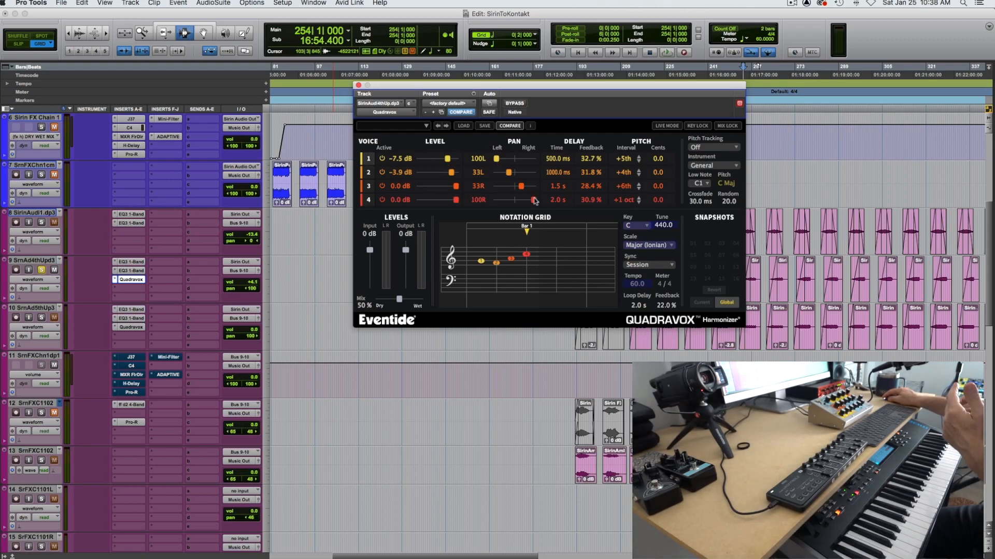
left_click(358, 85)
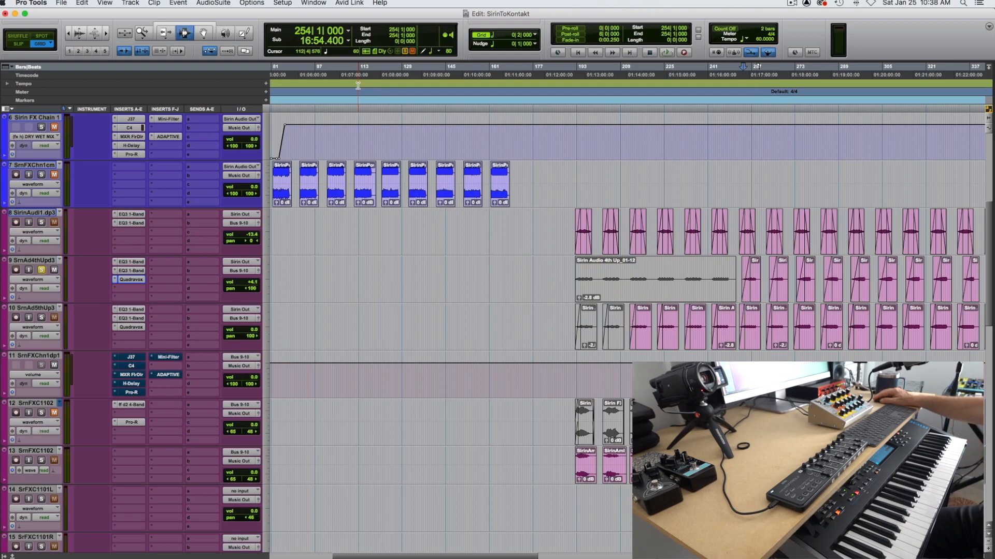
Play the harmonized 4th Up note from 253|3, stop, and set the track's pan to 100 left.
left_click(741, 279)
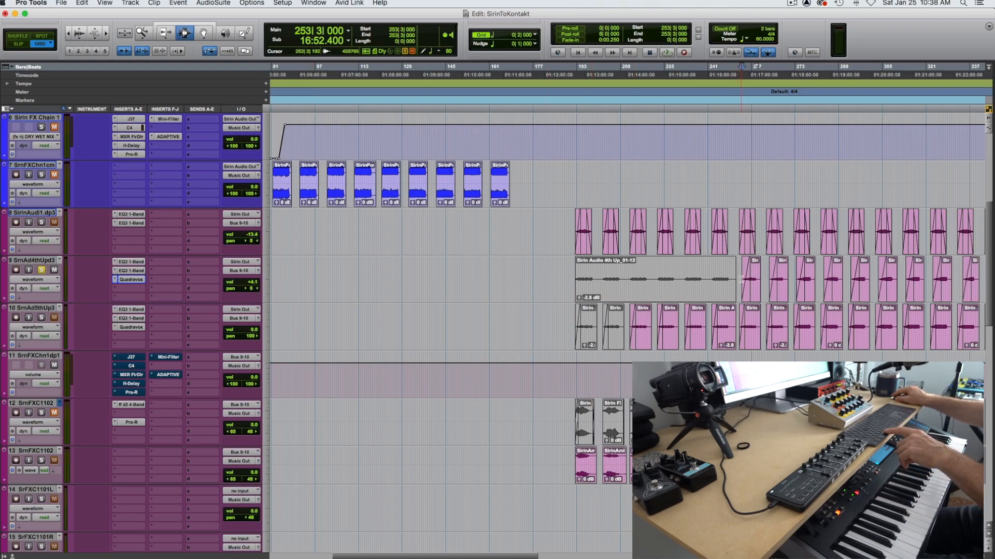
key("space")
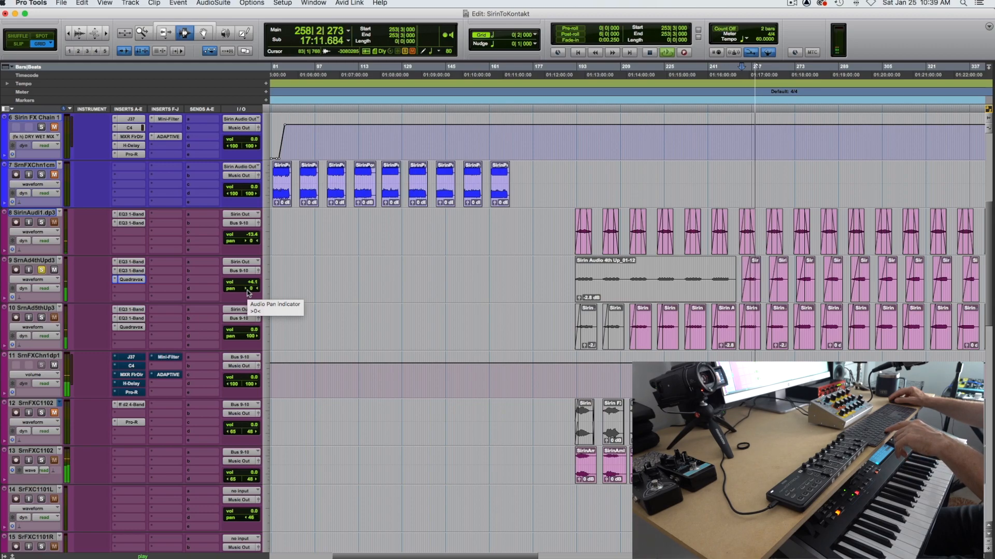
key("space")
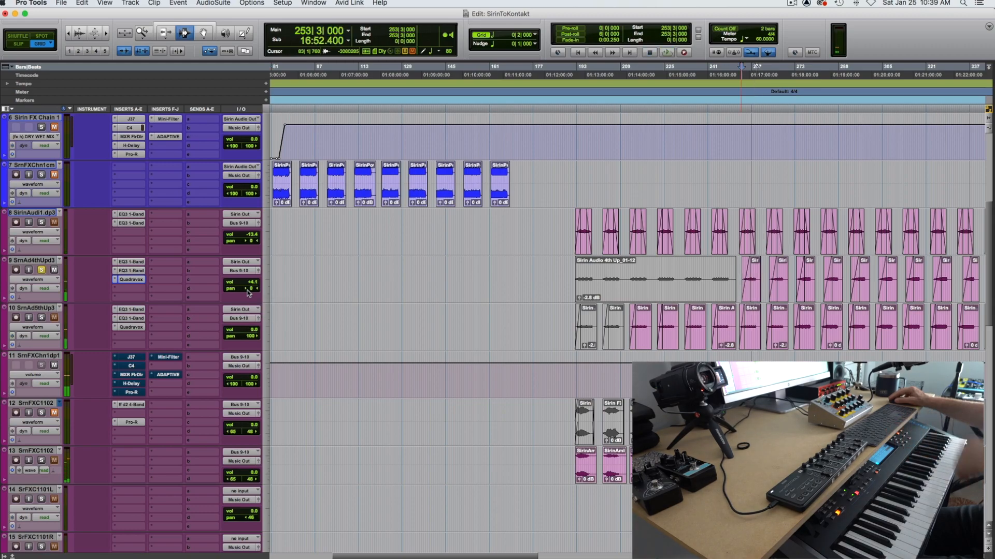
left_click_drag(248, 288, 218, 289)
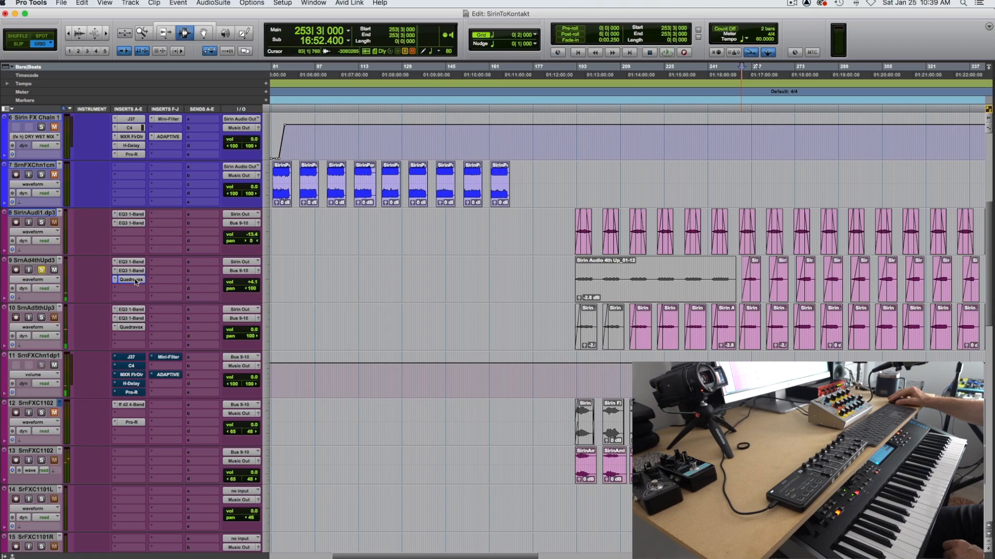
Reopen Quadravox on the 4th Up track and examine the four voices' notes in its notation grid.
left_click(134, 280)
left_click(481, 263)
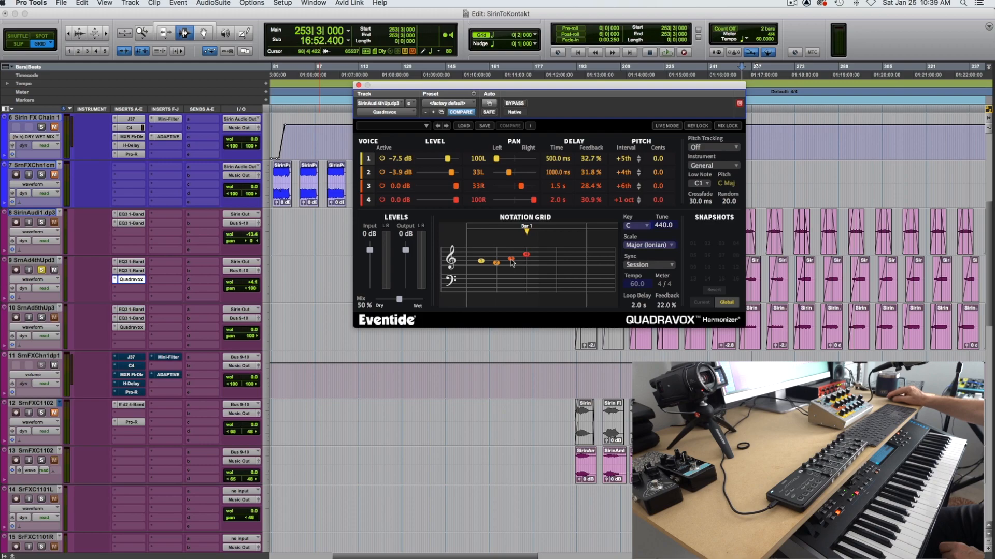
left_click(47, 262)
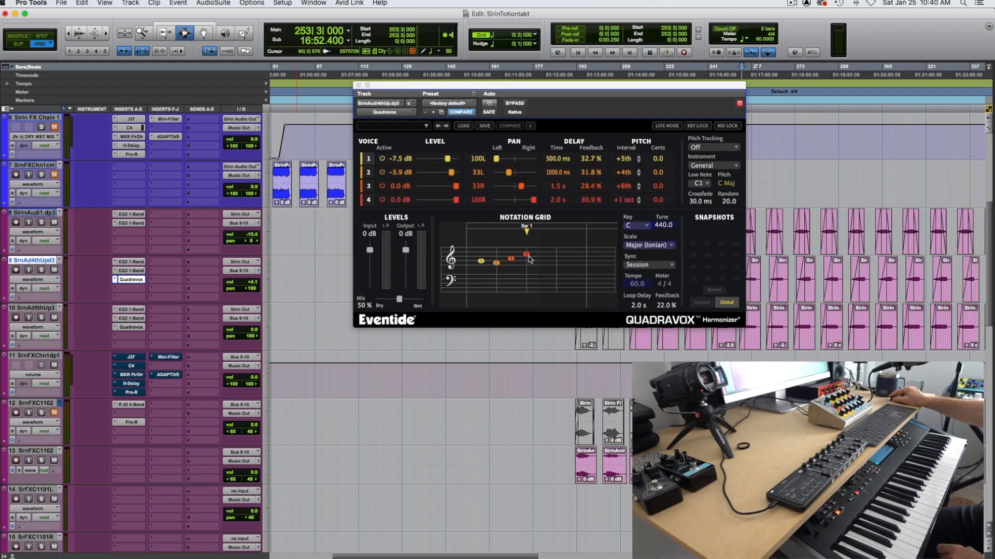
Review the first EQ3 1-Band and the Quadravox inserts on the 5th Up track, and solo it together with the 4th Up track.
left_click(44, 310)
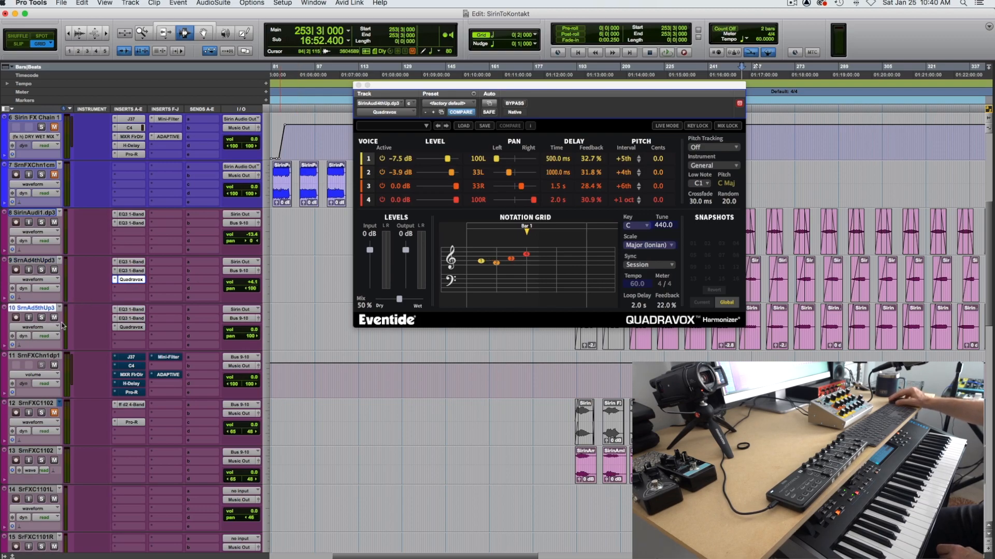
left_click(133, 310)
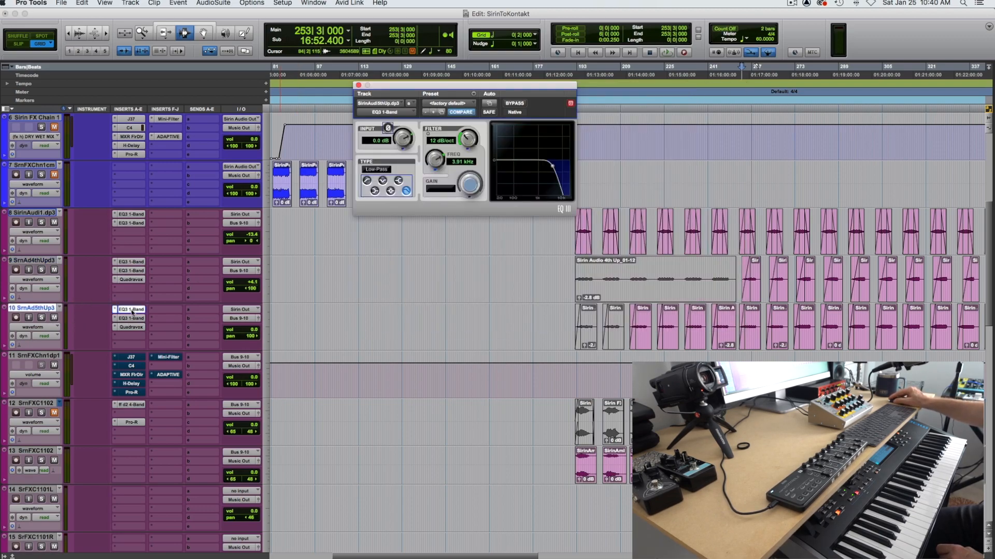
left_click(134, 327)
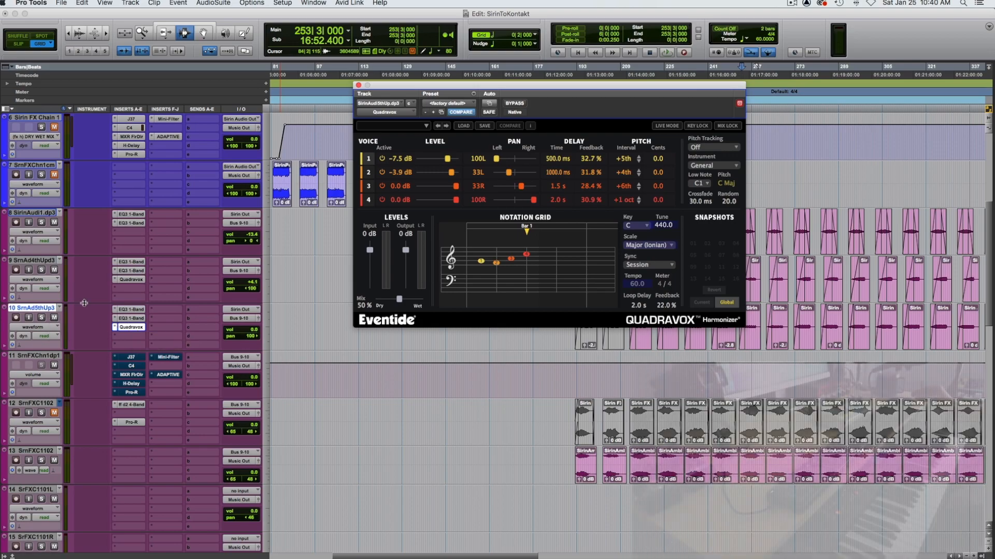
scroll(71, 280, "down", 1)
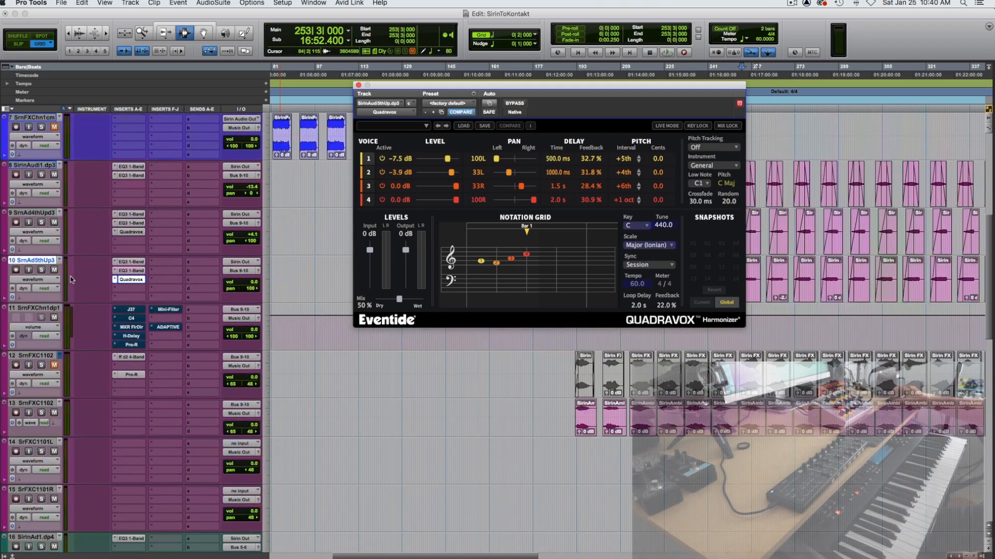
scroll(265, 136, "up", 1)
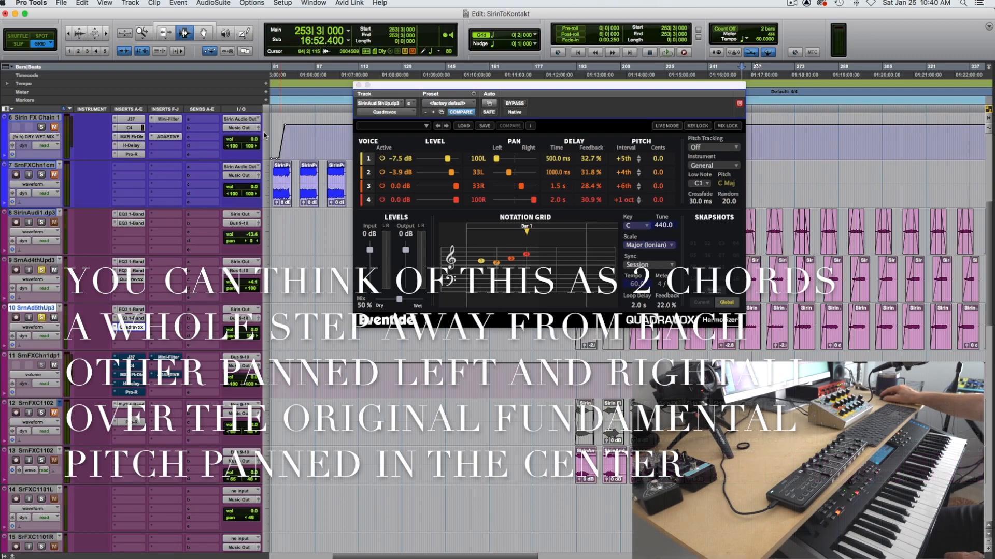
left_click(358, 85)
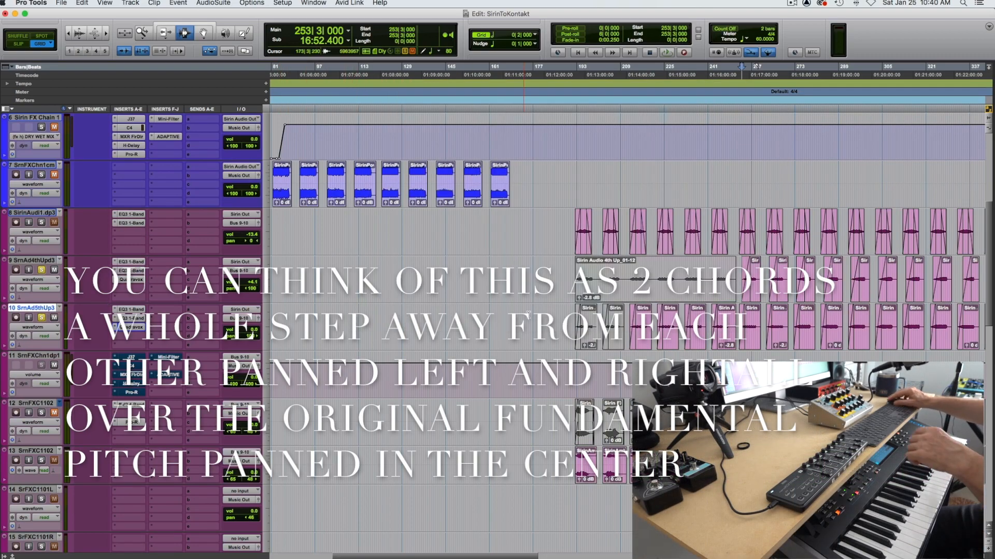
Play the soloed 4th Up and 5th Up tracks together from 283|1, then stop.
left_click(823, 284)
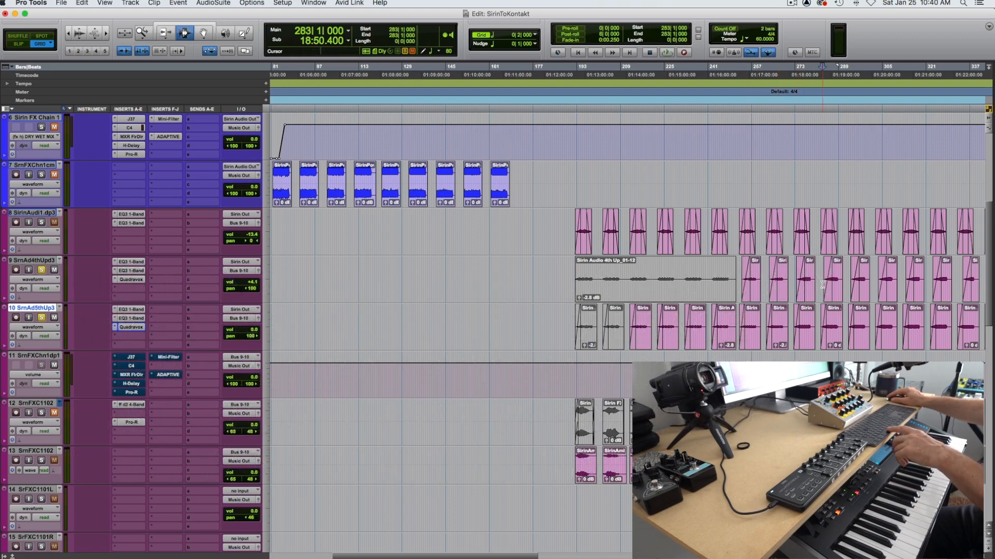
key("space")
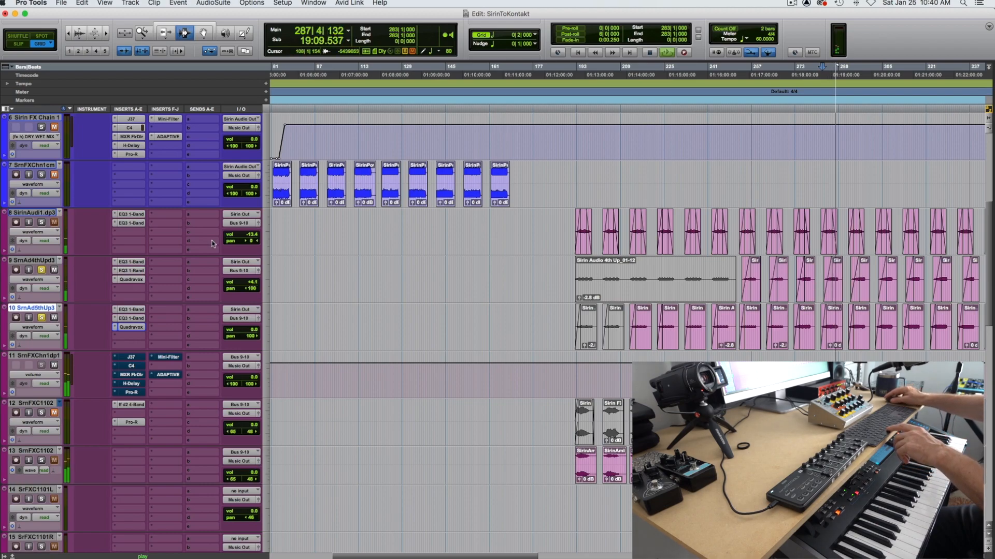
key("space")
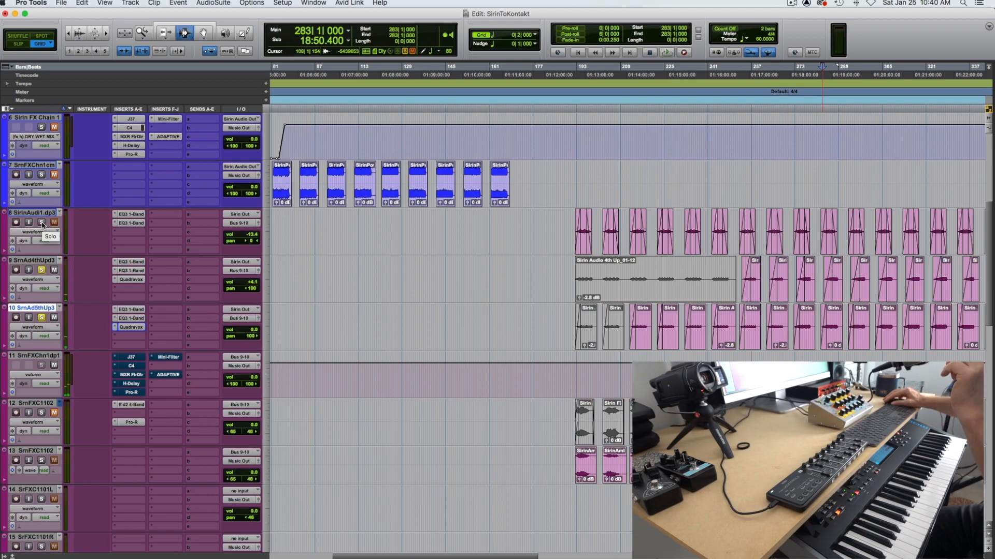
Add the Sirin Audio 1 track to the solo and play all three layers from 282|1, checking its second EQ3 1-Band insert.
left_click(42, 223)
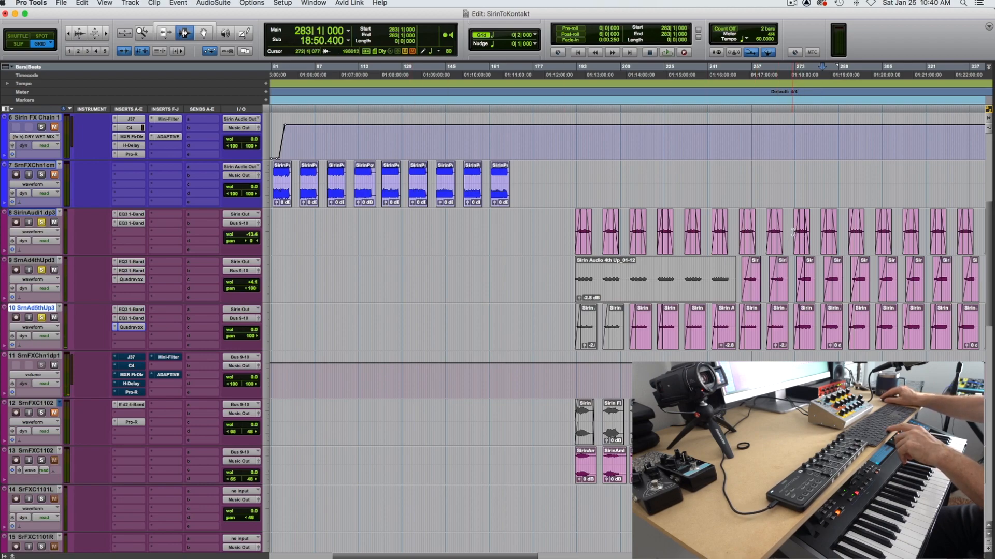
left_click(820, 233)
key("space")
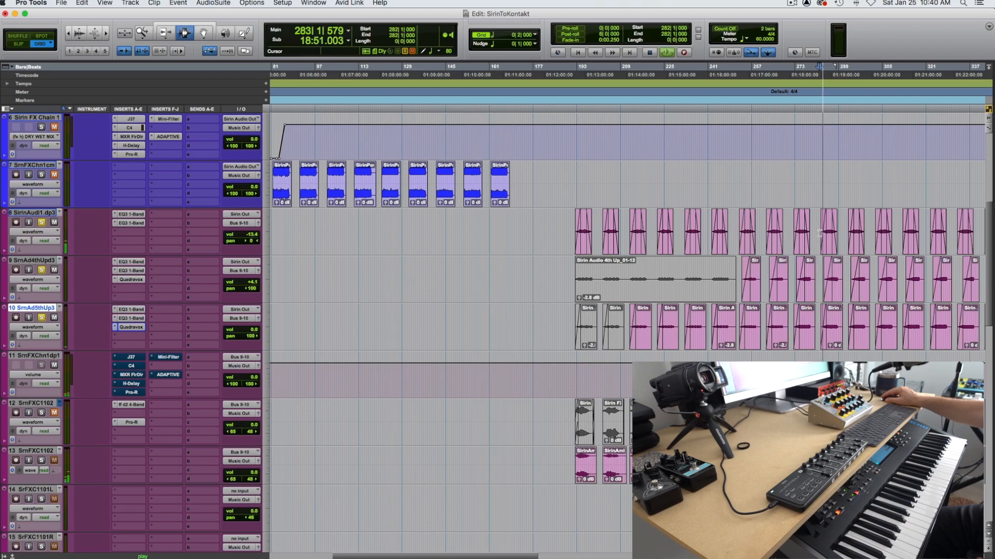
left_click(131, 223)
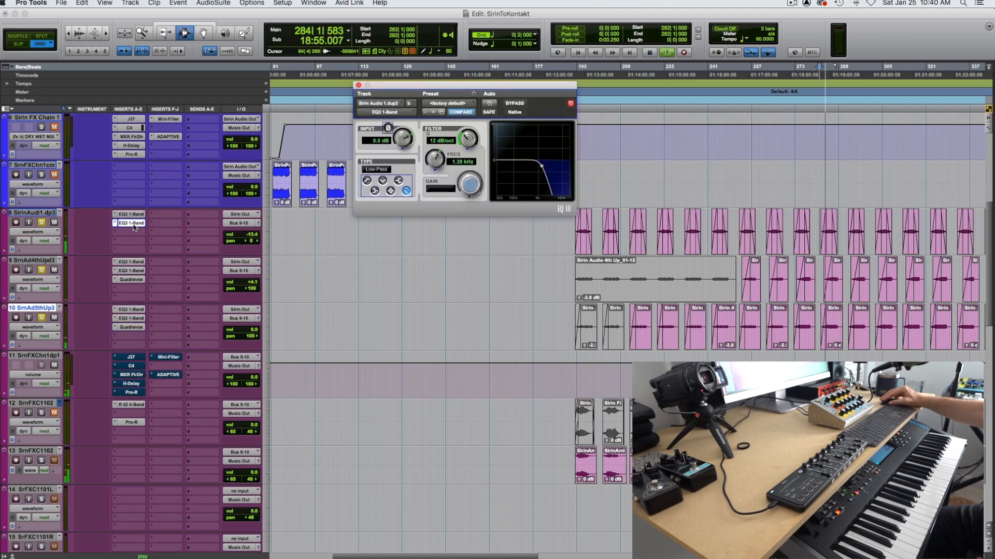
left_click(131, 224)
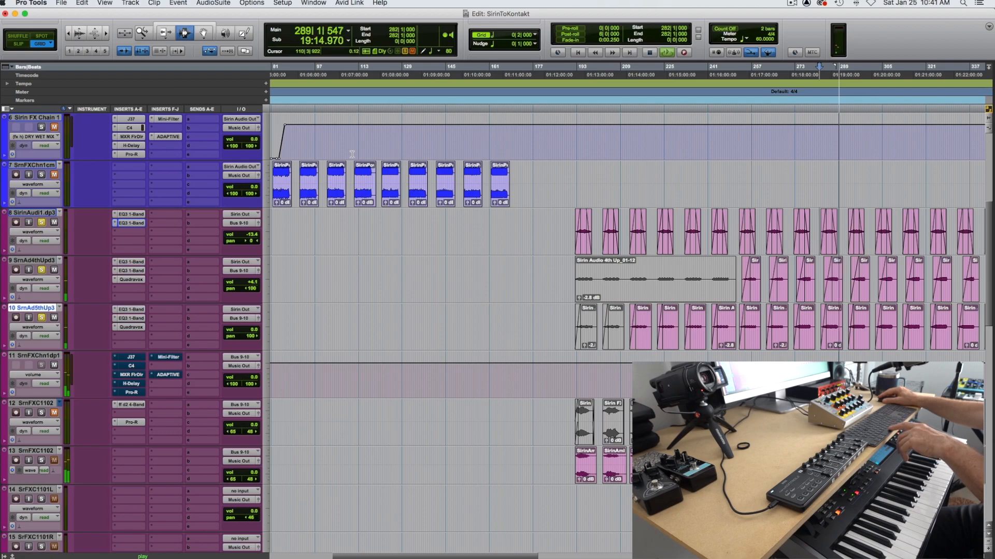
key("space")
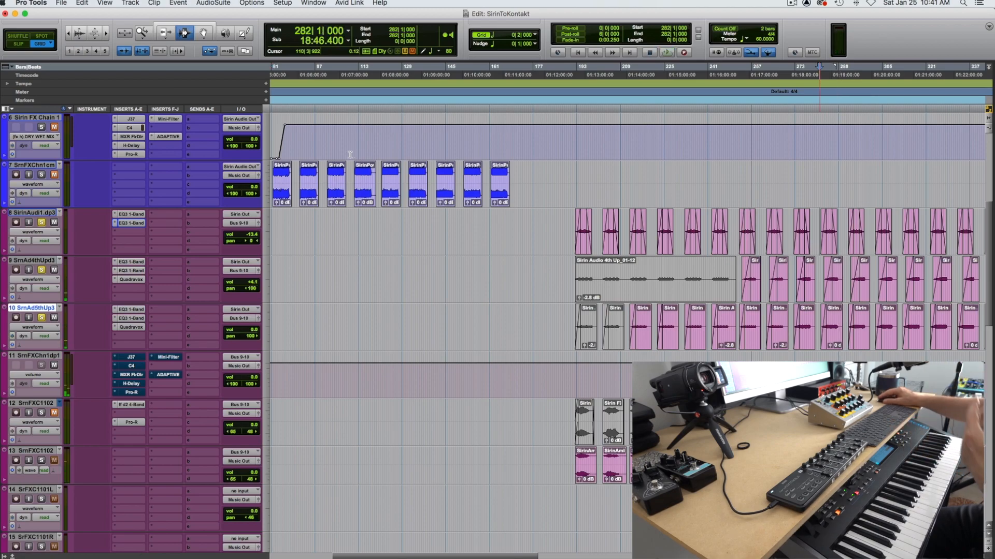
Open the J37 insert on the second example's FX chain track and take it out of bypass.
scroll(135, 408, "up", 2)
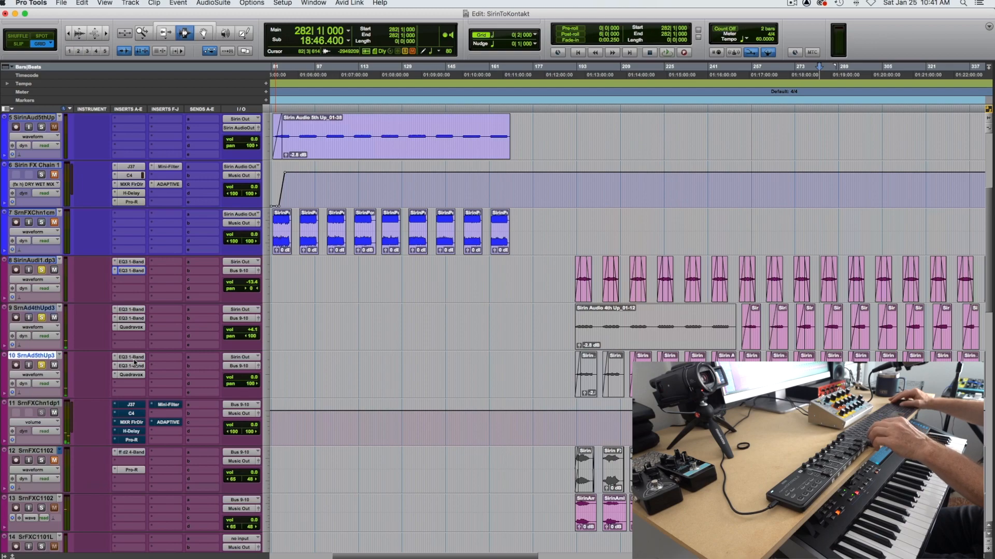
left_click(133, 413)
left_click(131, 404)
right_click(121, 404)
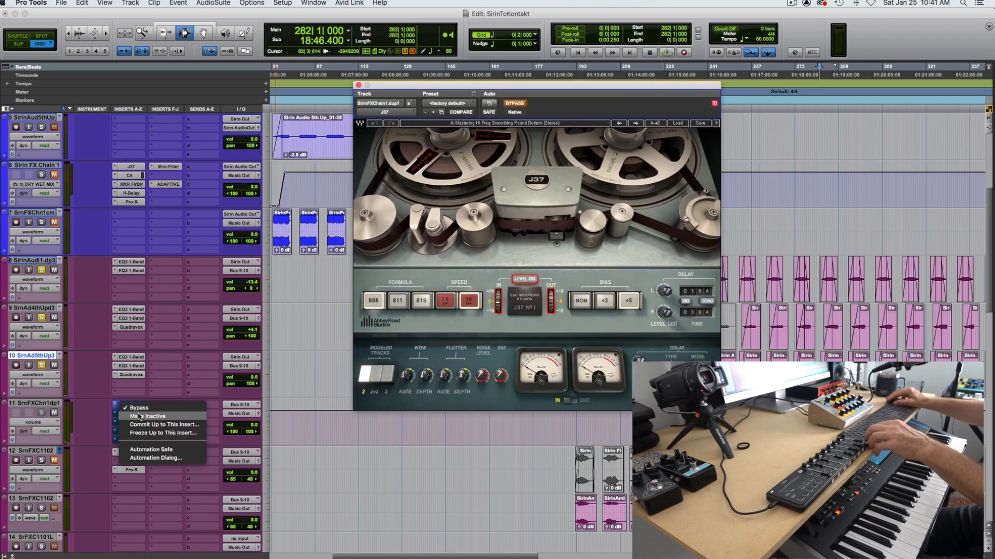
left_click(130, 408)
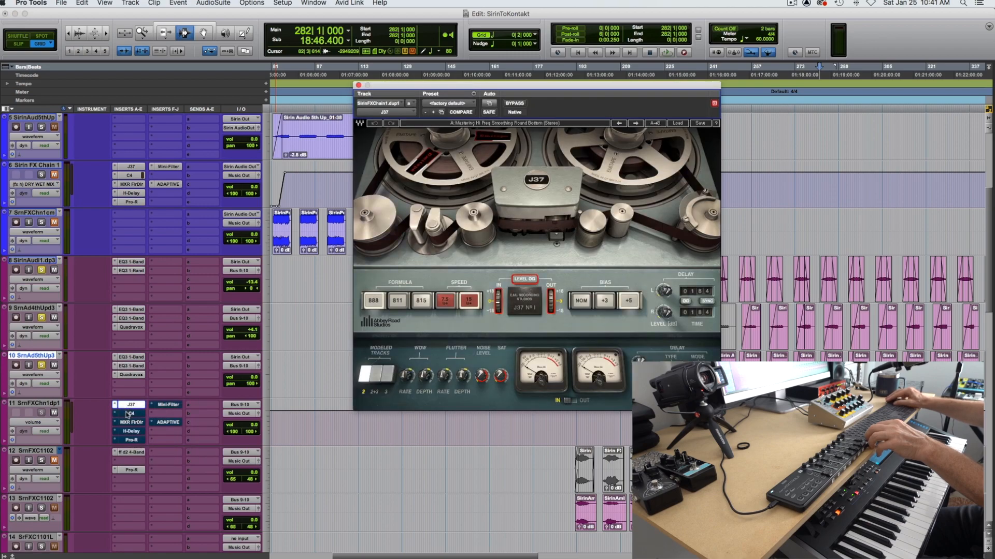
Take the C4 and MXR Flanger/Doubler inserts on the second example's FX chain track out of bypass.
left_click(128, 413)
left_click(128, 414)
right_click(128, 414)
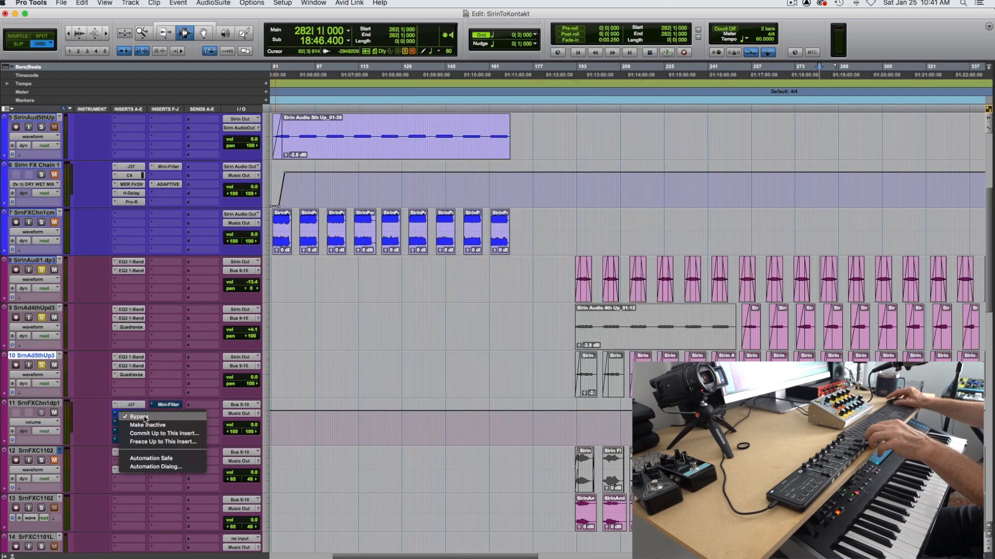
left_click(145, 417)
left_click(132, 423)
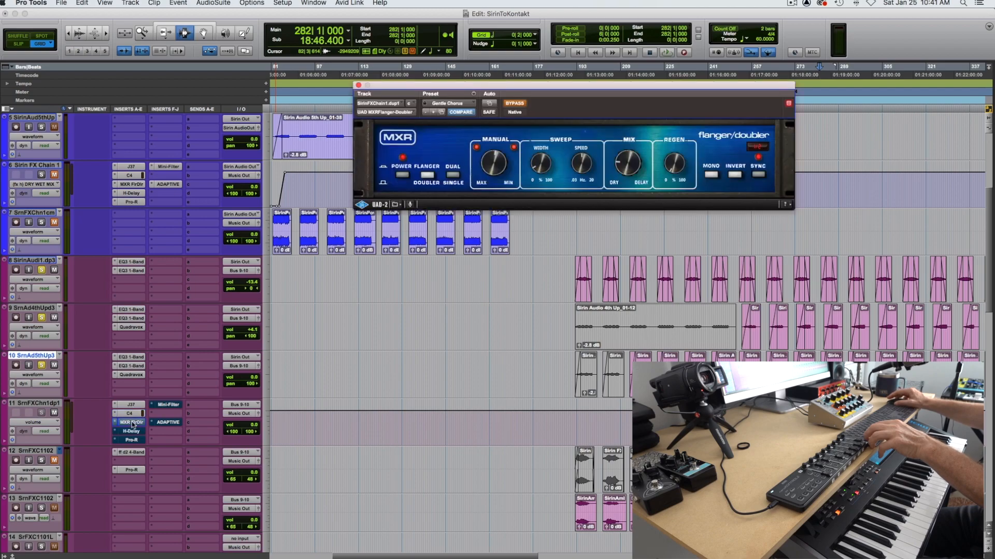
right_click(133, 424)
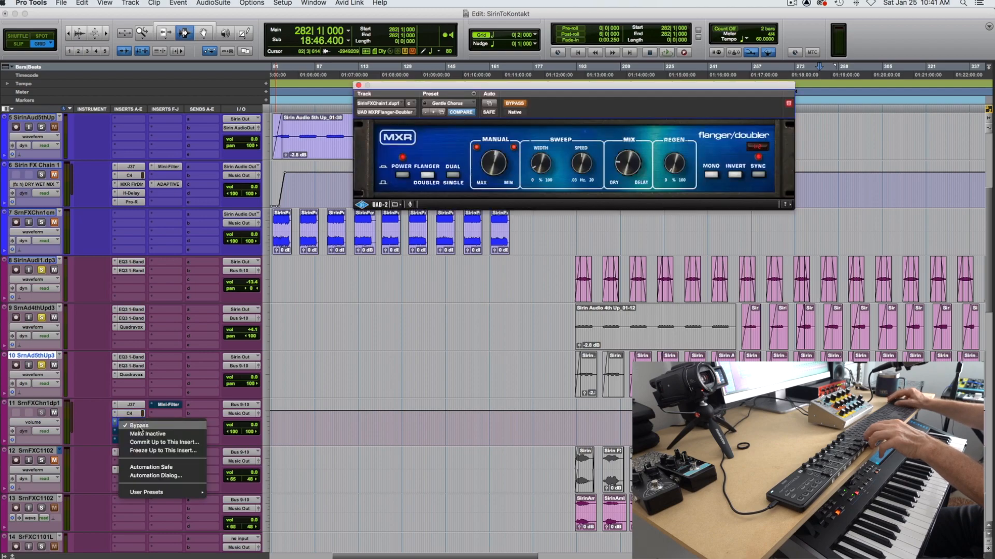
left_click(139, 426)
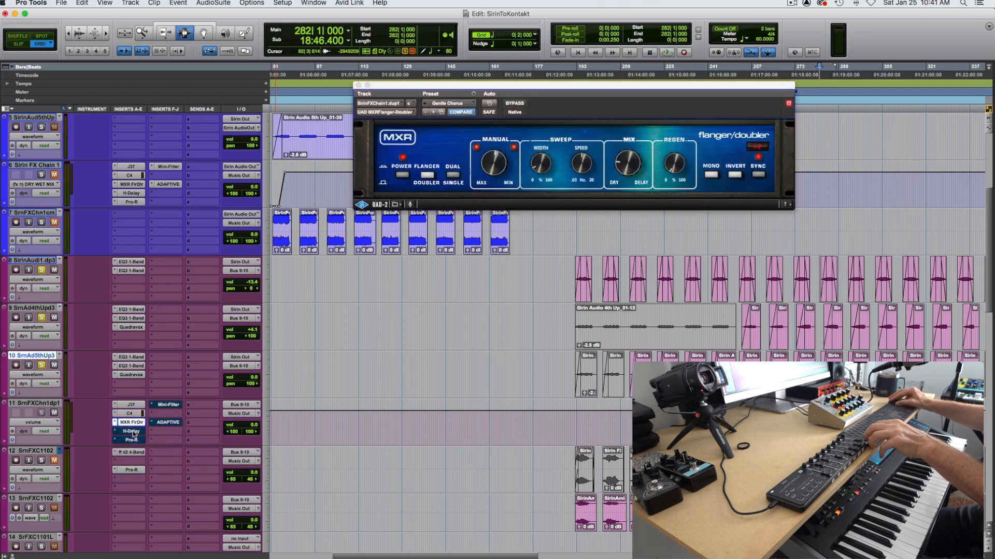
Take the H-Delay and Pro-R inserts on the same FX chain track out of bypass.
left_click(132, 431)
right_click(132, 435)
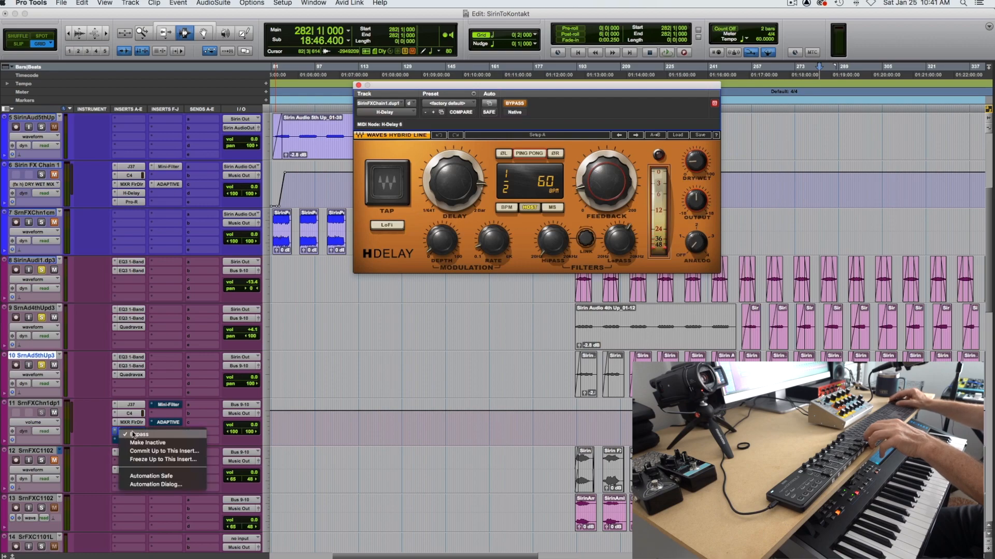
left_click(139, 435)
left_click(131, 441)
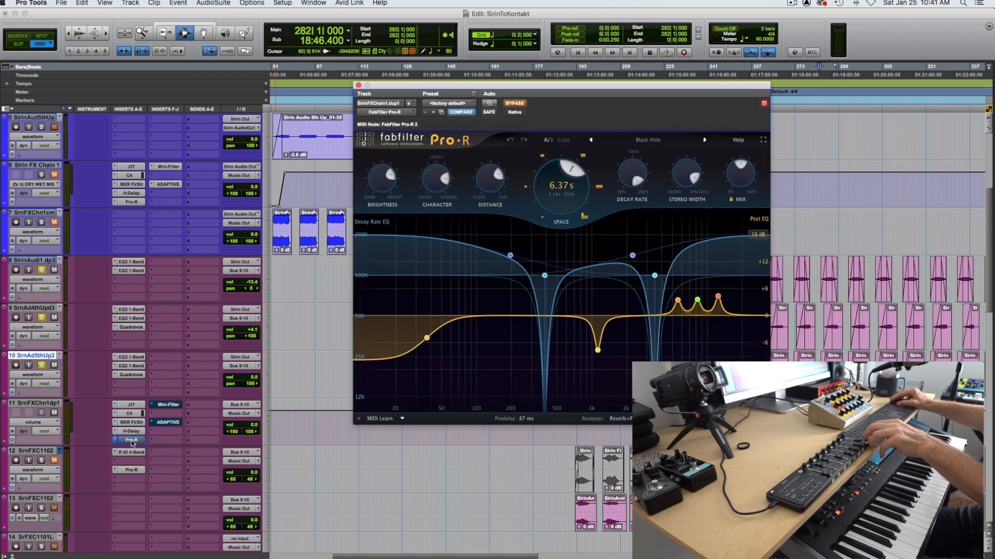
left_click(132, 441)
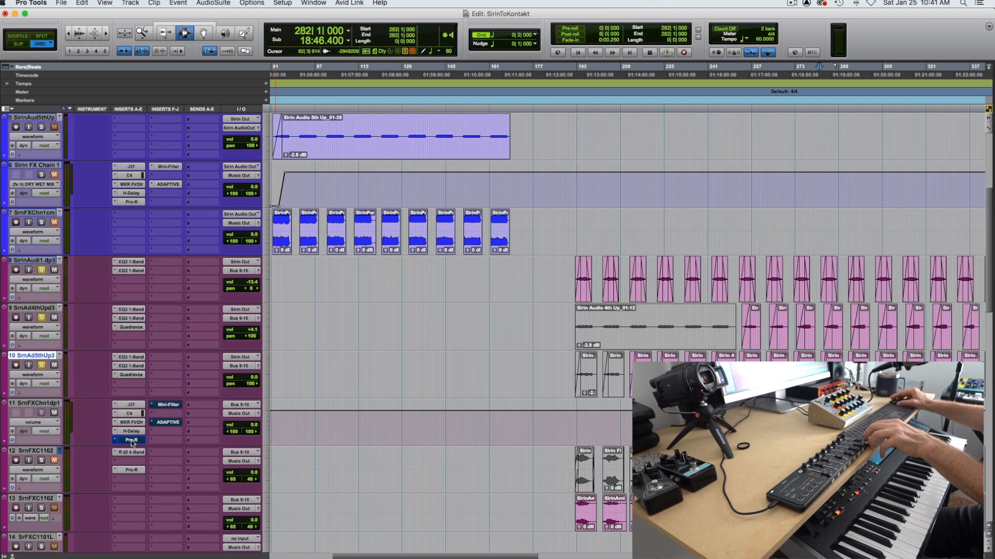
left_click(131, 441)
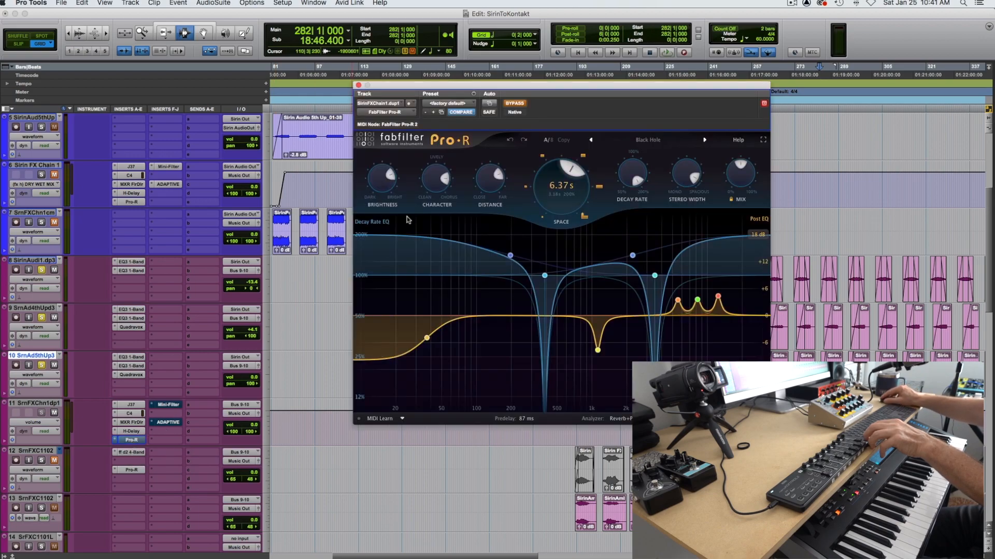
left_click(516, 102)
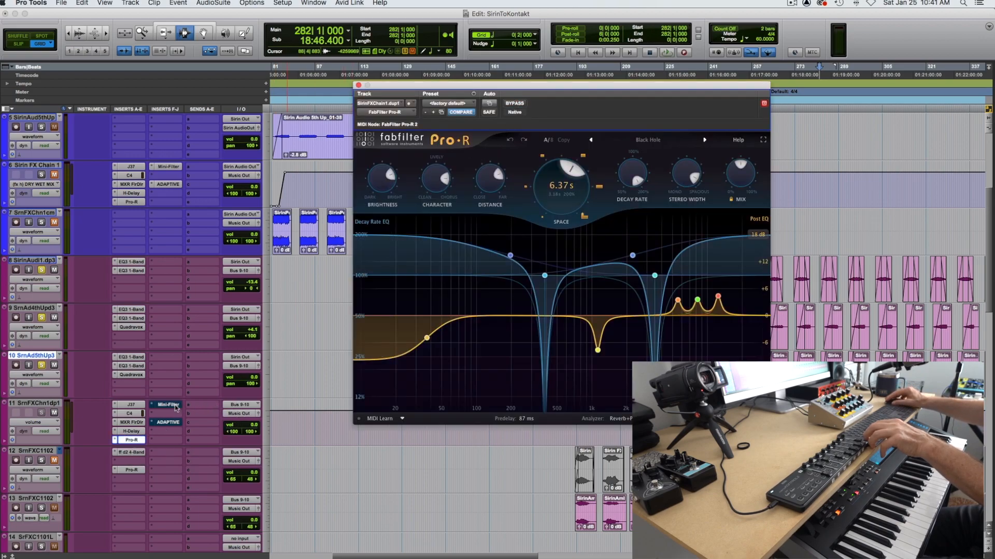
Open the FX chain's Adaptiverb and choose Orchestral HCF Verb 023 from the 004 Orchestral Colored Reverbs factory presets.
left_click(168, 422)
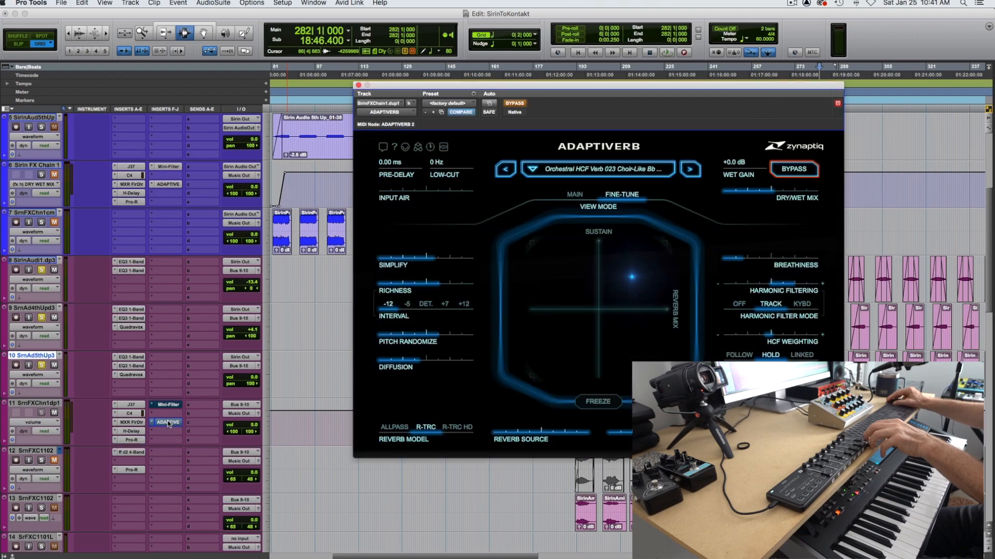
left_click(651, 172)
mouse_move(651, 172)
mouse_move(755, 172)
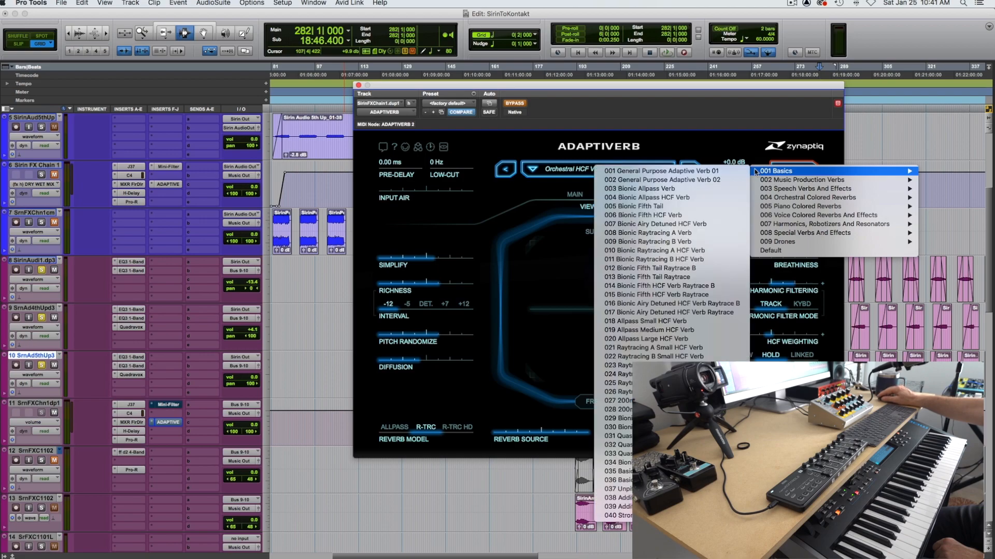
mouse_move(765, 200)
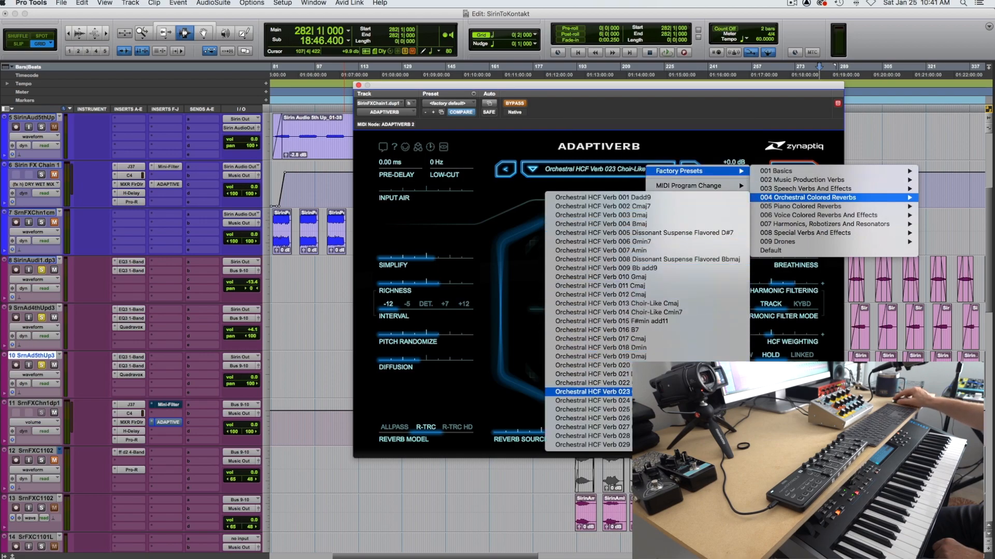
left_click(663, 392)
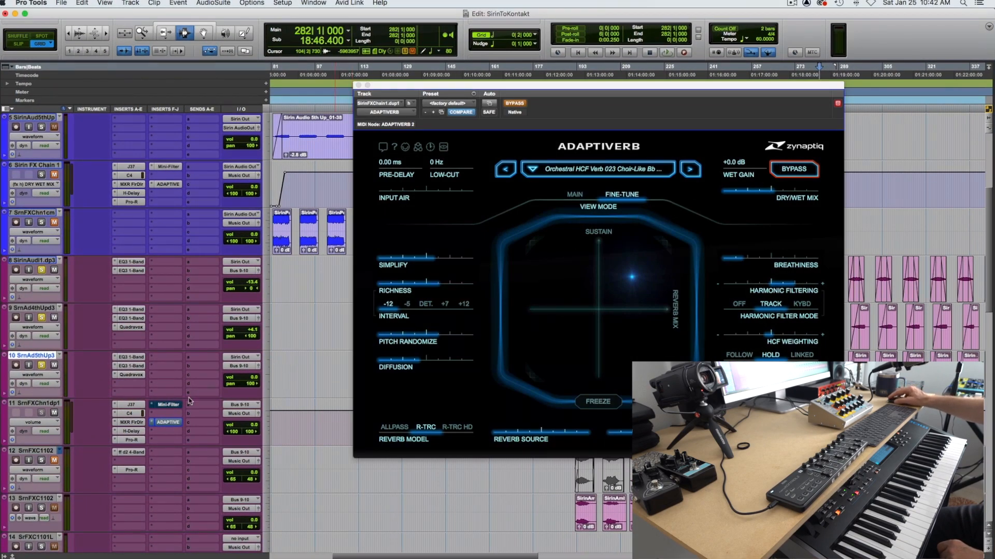
Take the Adaptiverb insert out of bypass and close its plug-in window.
right_click(166, 422)
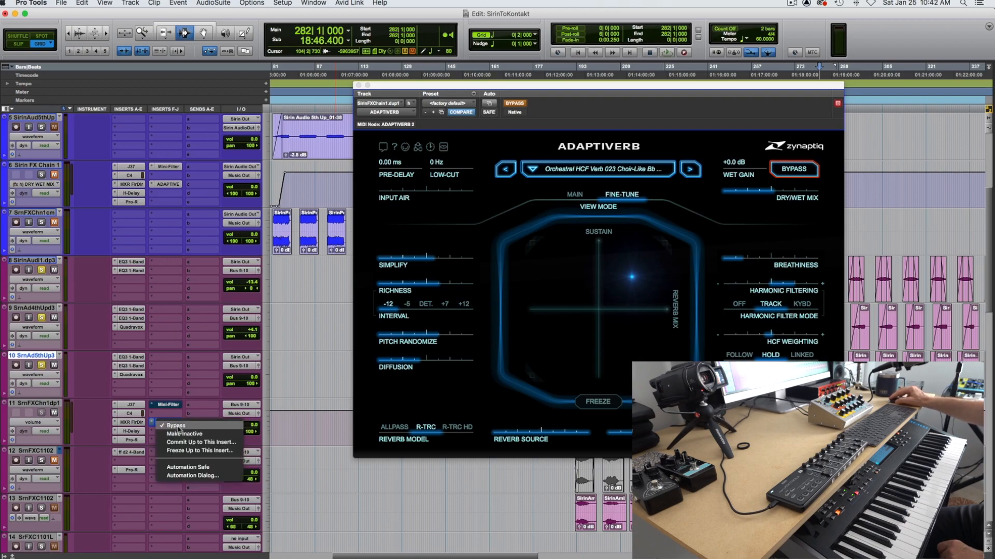
left_click(45, 376)
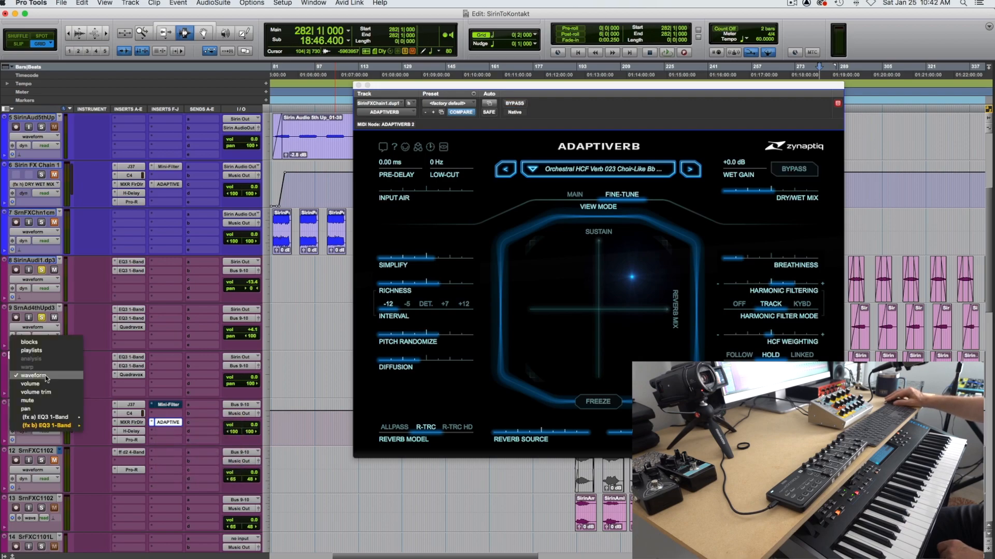
left_click(45, 377)
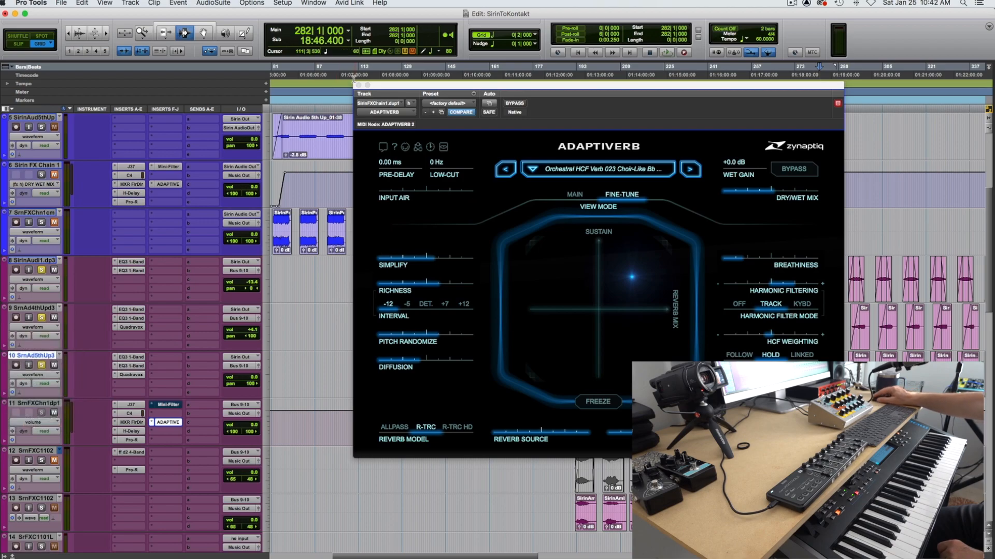
left_click(358, 85)
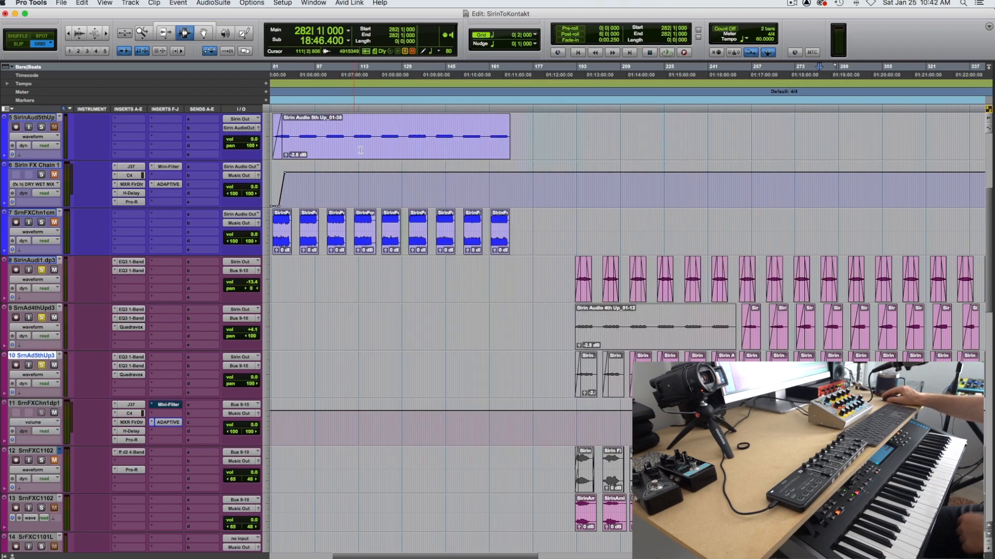
Play the three soloed layers through the activated FX chain from 282|3, then stop.
left_click(820, 285)
key("space")
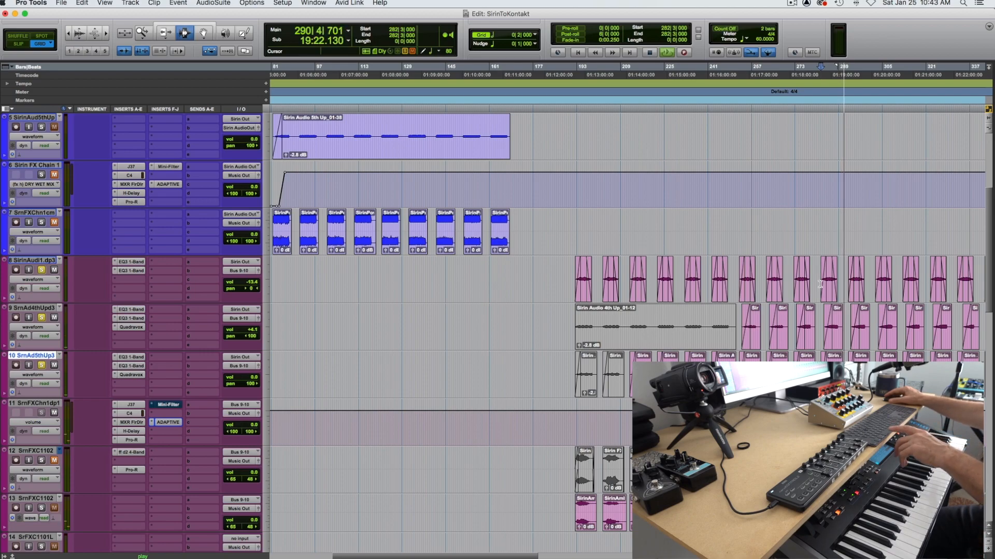
key("space")
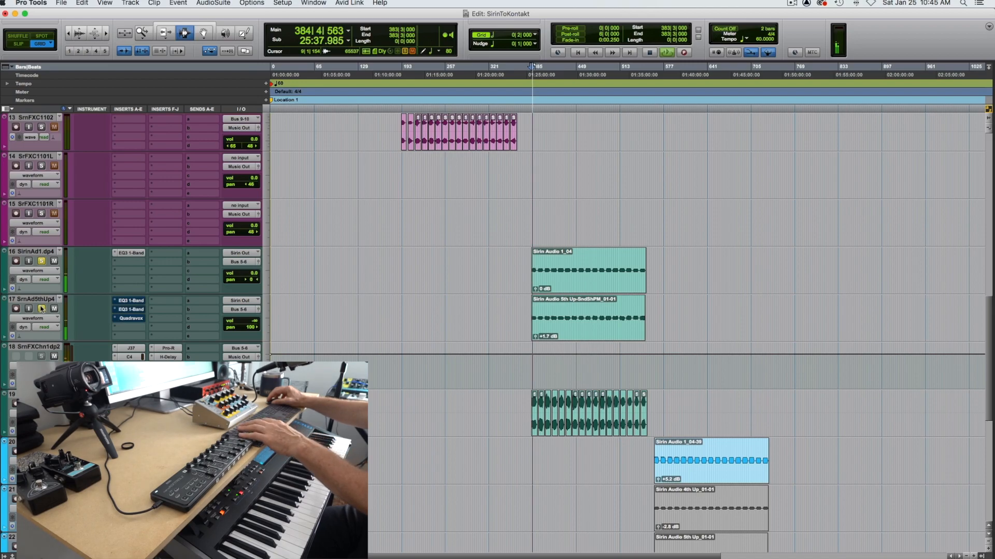
Take both EQ3 1-Band inserts and the Quadravox on the third example's 5th Up track out of bypass, then stop playback.
key("t")
key("t")
key("t")
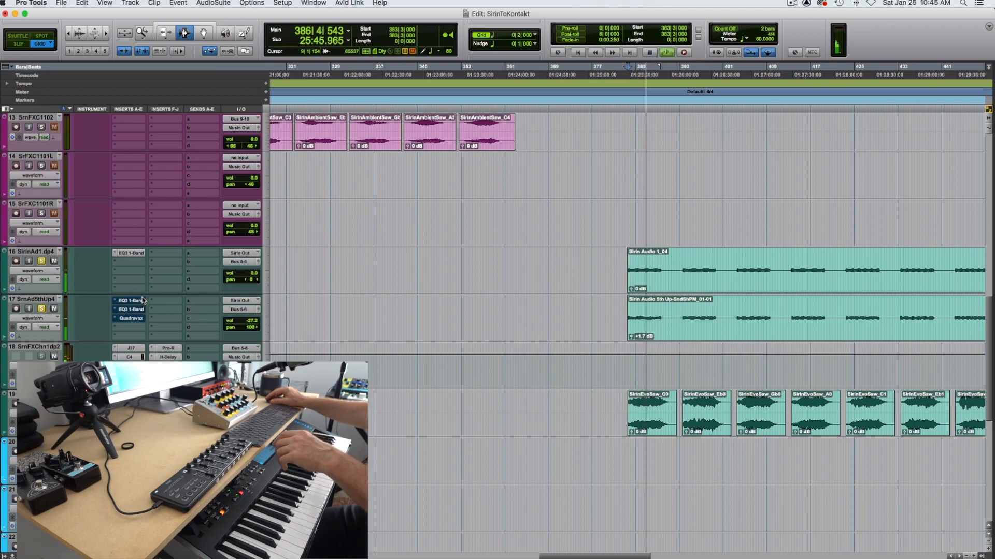
left_click(132, 319, "super")
key("space")
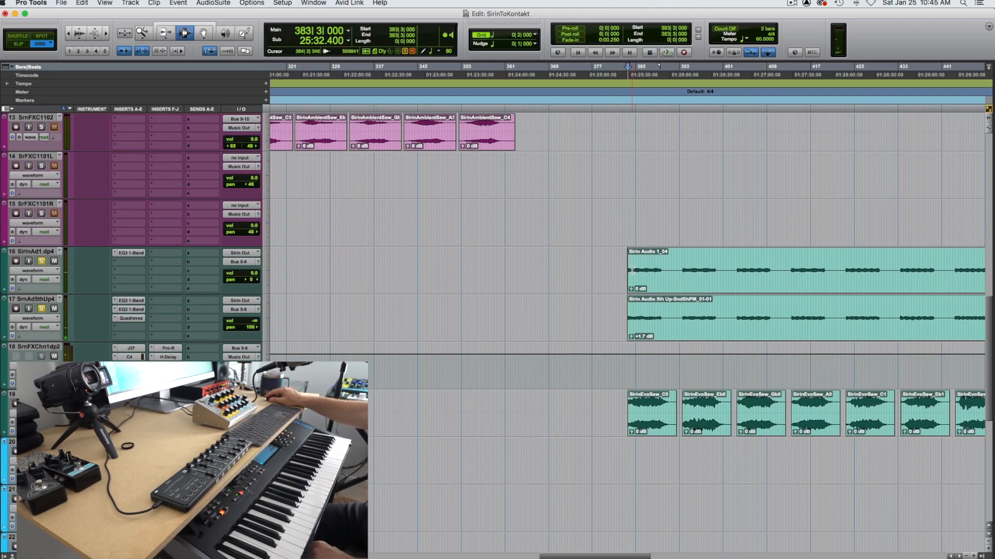
Compare the third example's Sirin Audio 1_04 clip with the transposed 5th Up clip by selecting each alternately.
double_click(642, 330)
double_click(648, 266)
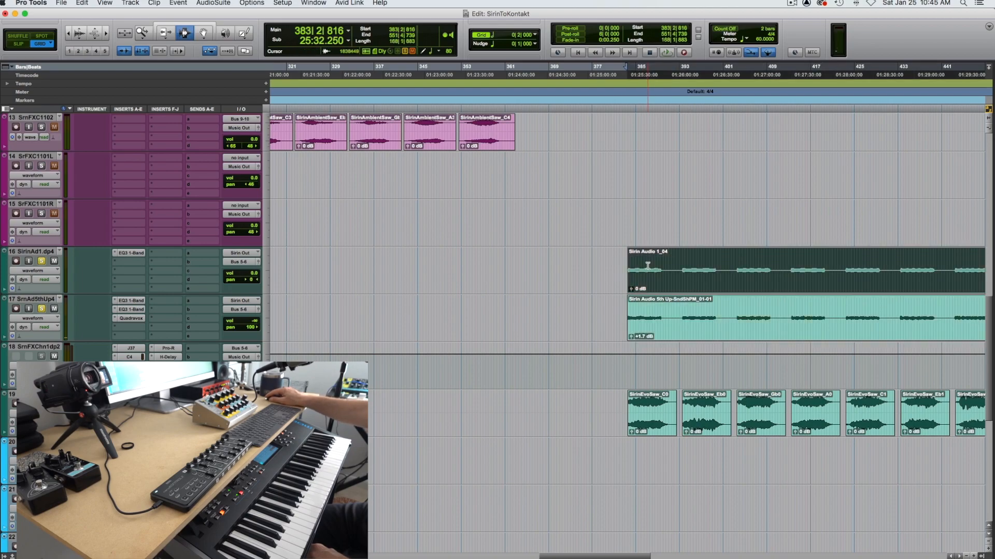
double_click(641, 327)
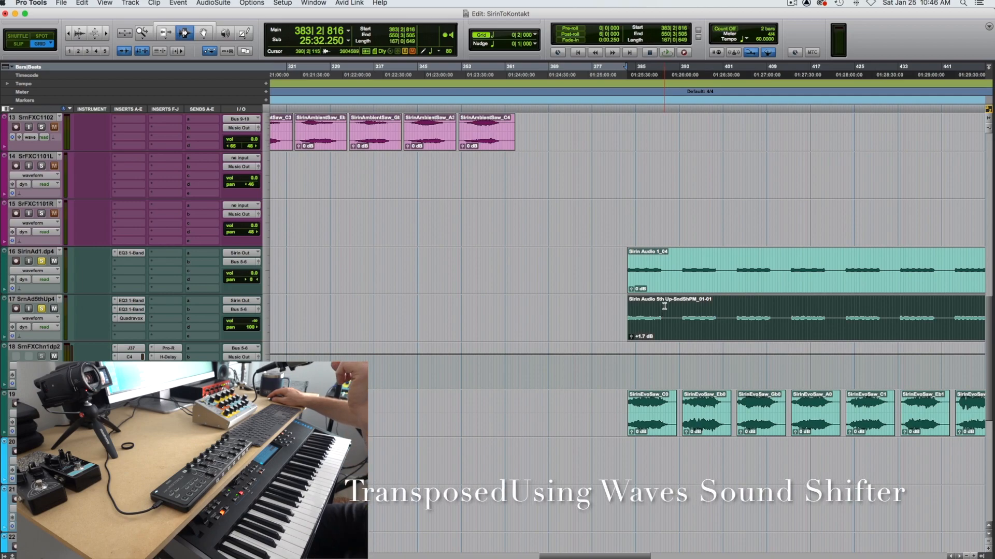
double_click(668, 323)
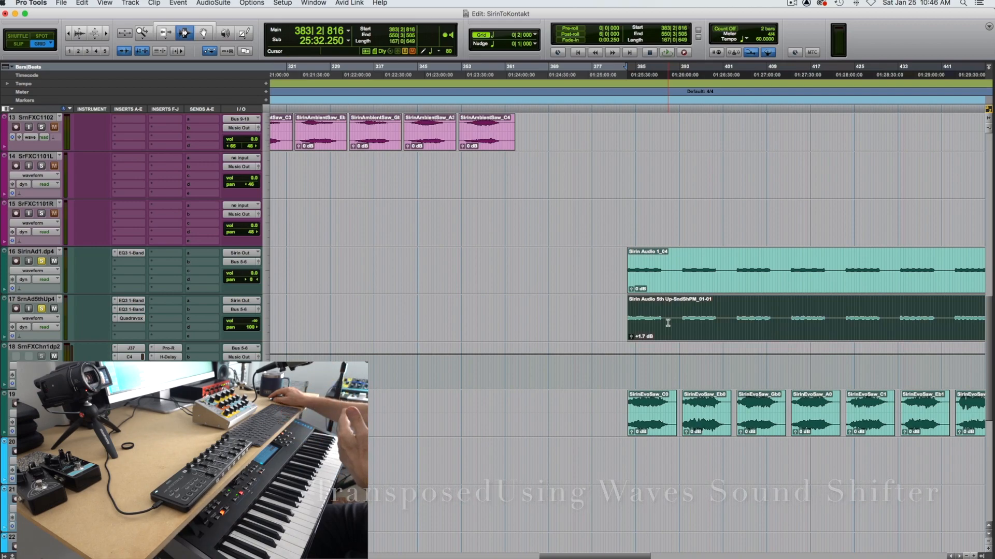
double_click(661, 323)
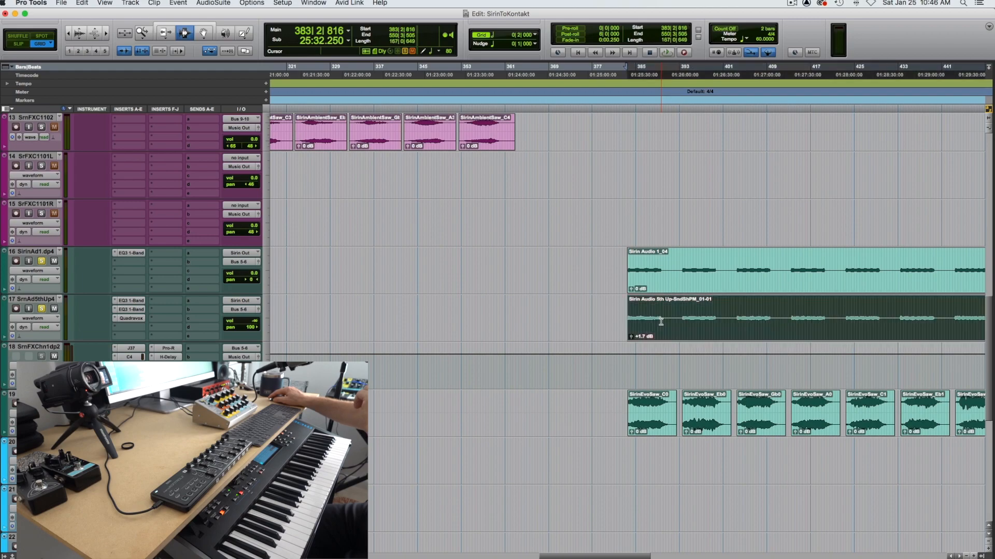
left_click(642, 277)
double_click(642, 276)
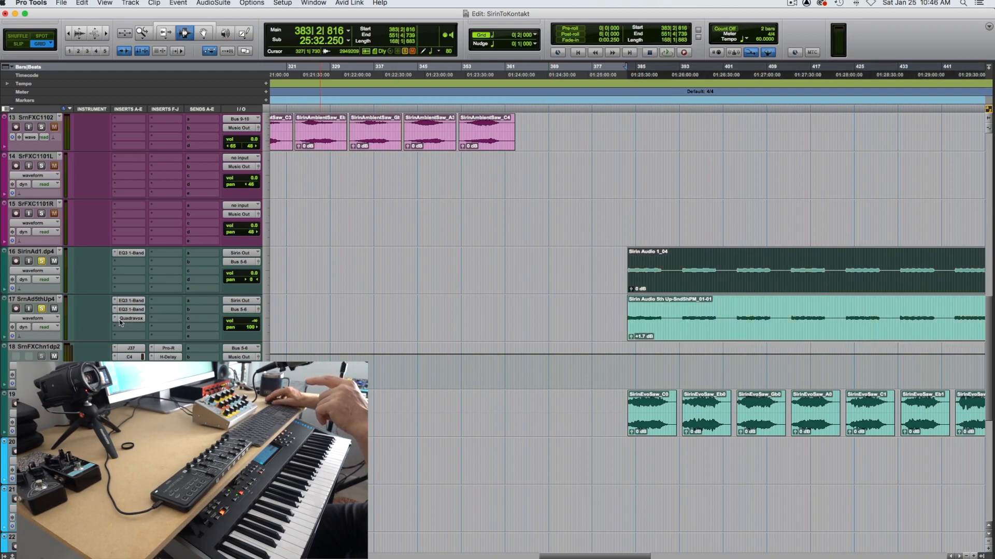
Show the volume automation on the third example's 5th Up track and close its Quadravox window after reviewing the settings.
left_click(43, 319)
left_click(55, 327)
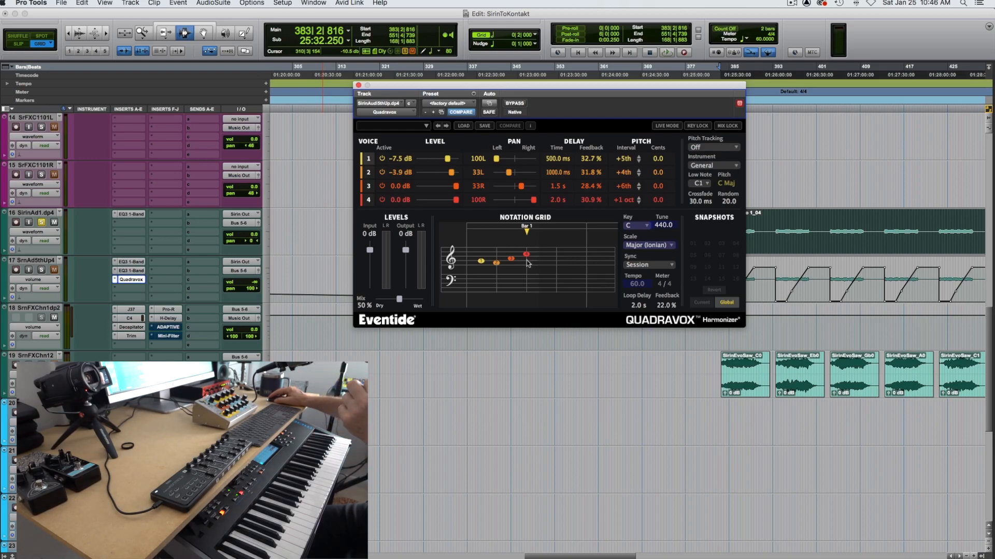
left_click(359, 85)
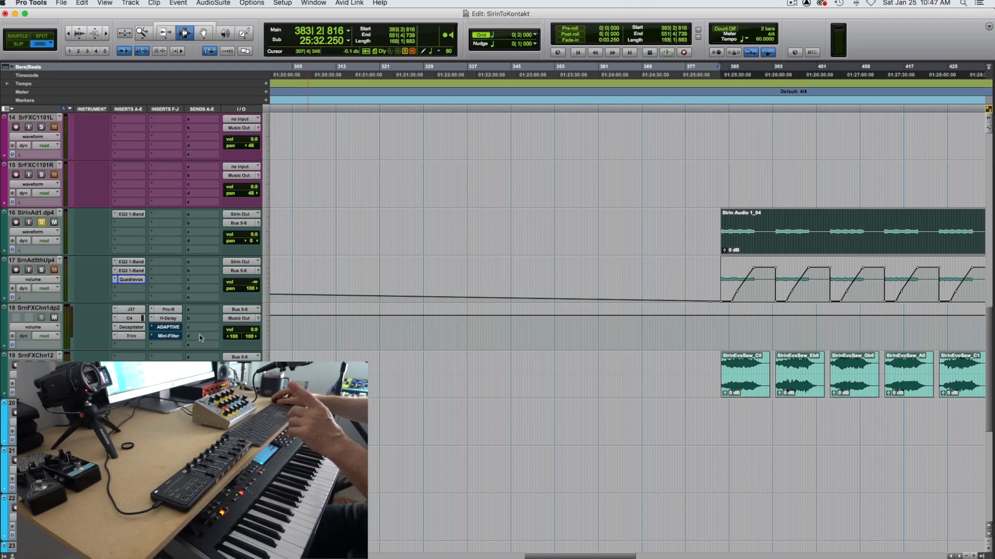
Open the Decapitator on the third example's FX chain track, bypass it and move its window aside.
left_click(131, 327)
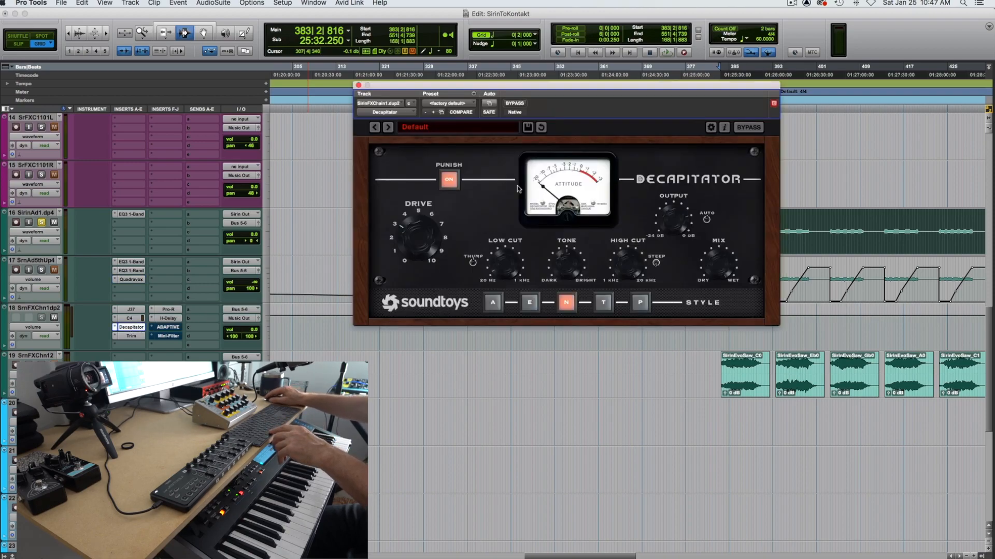
left_click(515, 104)
left_click_drag(524, 89, 419, 91)
scroll(789, 270, "right", 5)
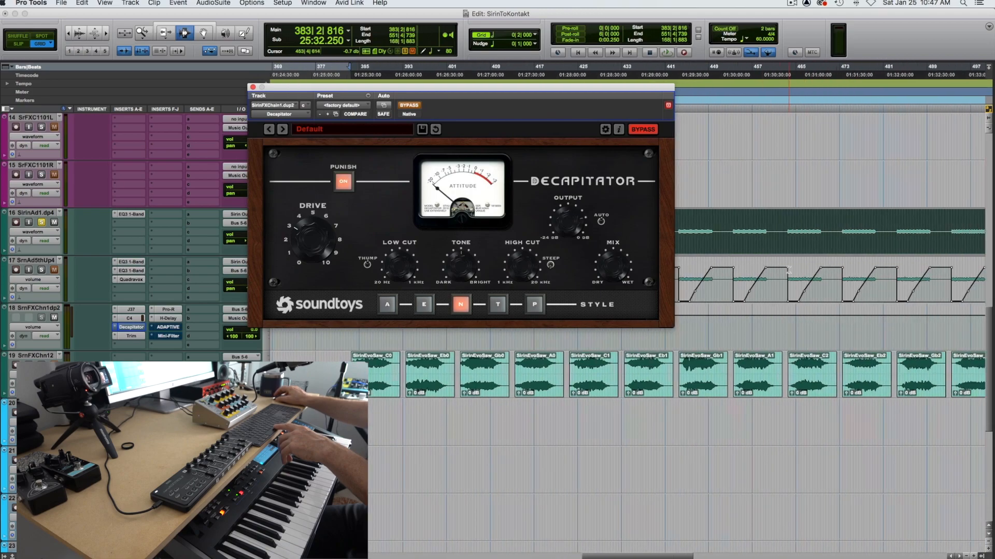
Play the third example from 463|3 with the Decapitator bypassed, adding the 5th Up track to the solo, then stop.
left_click(789, 240)
key("space")
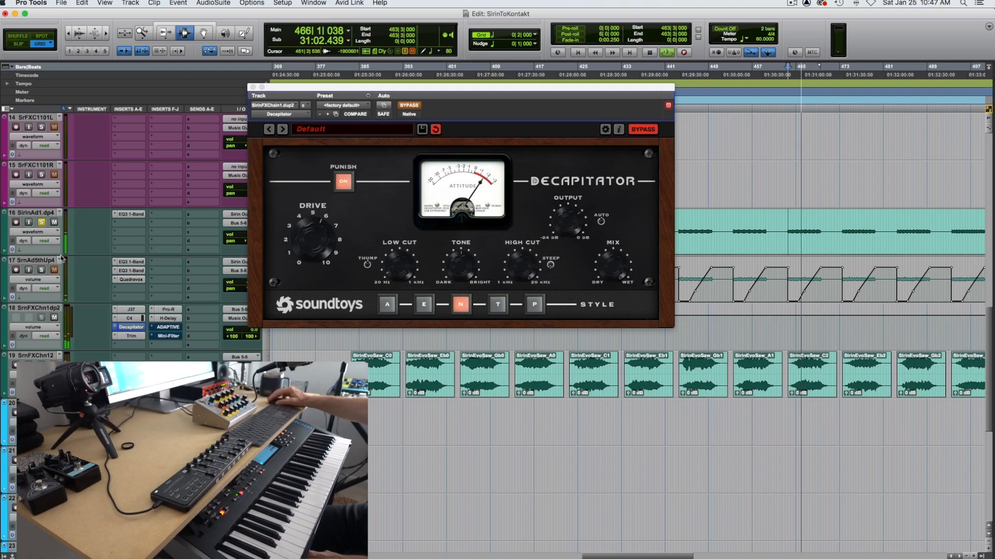
left_click(41, 269)
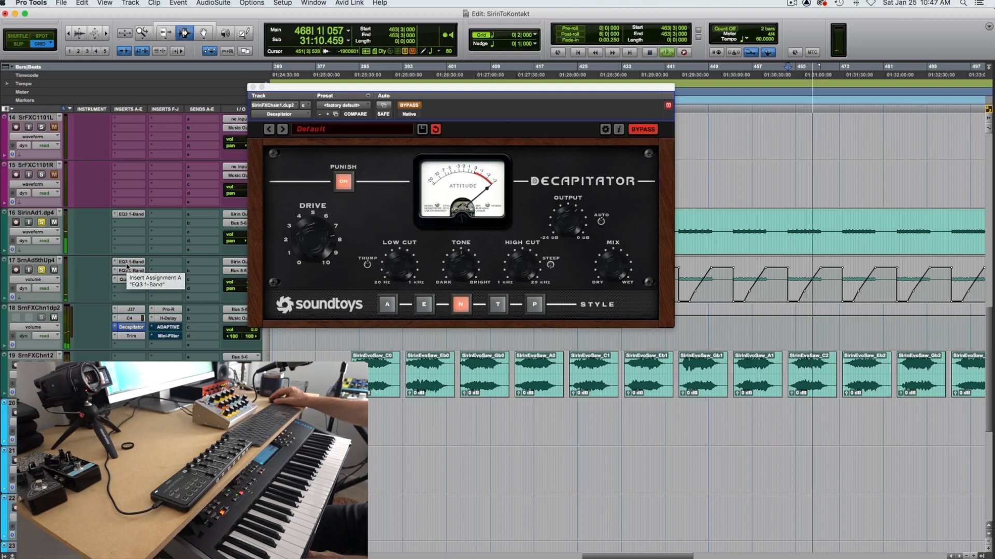
key("space")
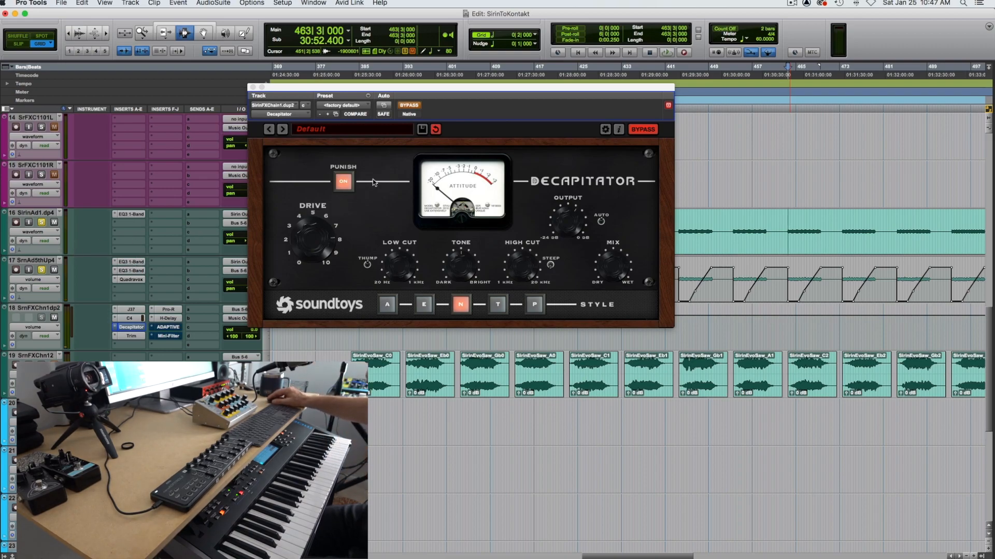
Take the Decapitator out of bypass and move its window clear of the clips.
left_click(410, 106)
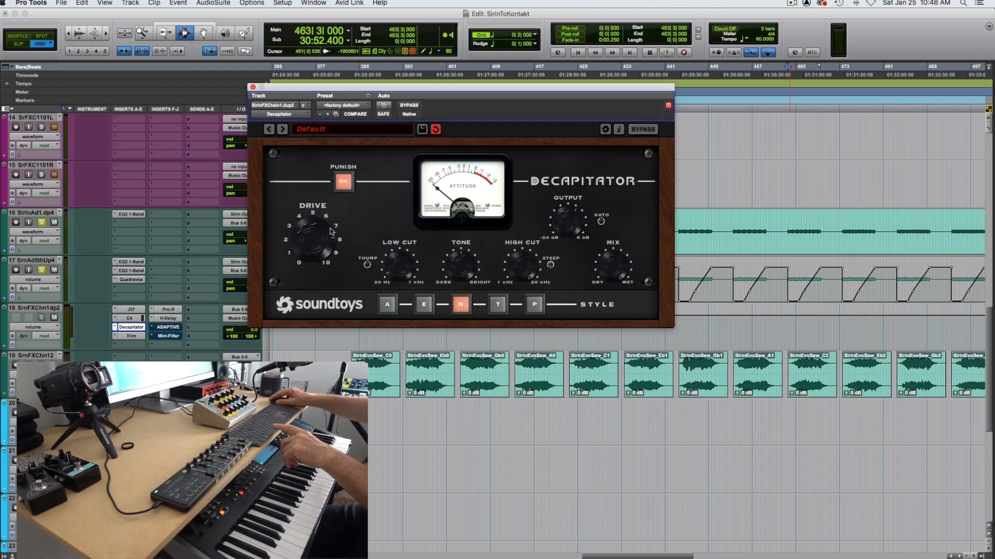
left_click_drag(395, 94, 263, 65)
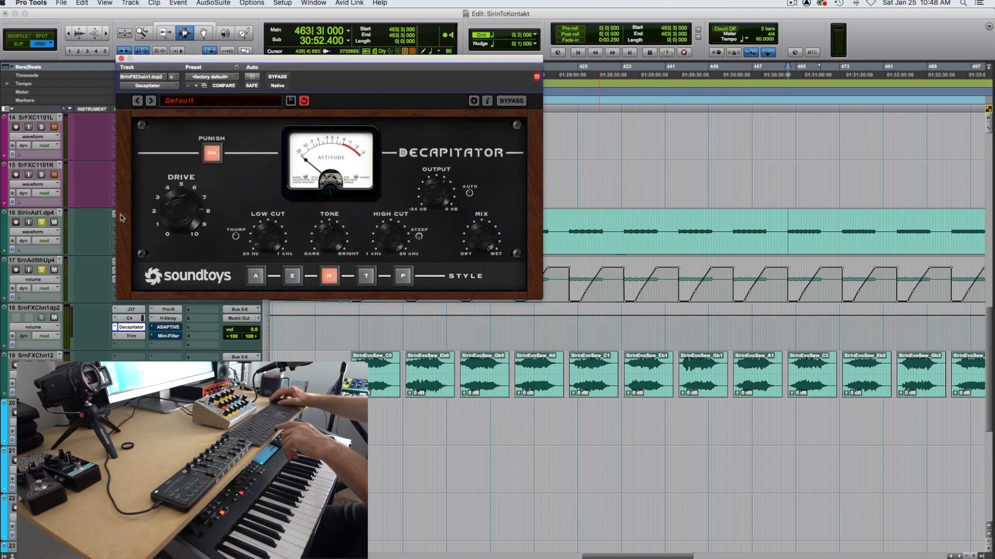
Show the Decapitator's Drive automation on the third example's FX chain track, play the example through it and stop.
left_click(46, 326)
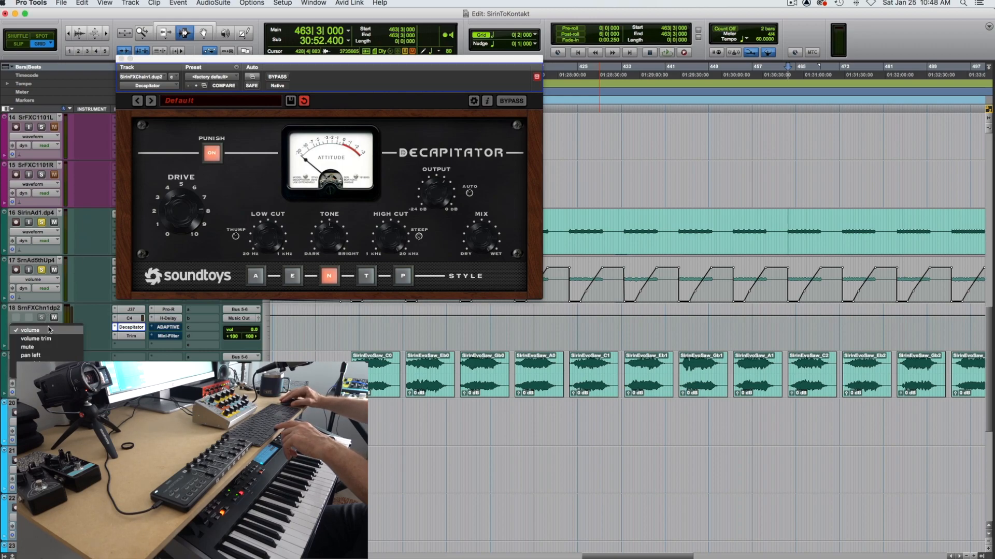
left_click(103, 373)
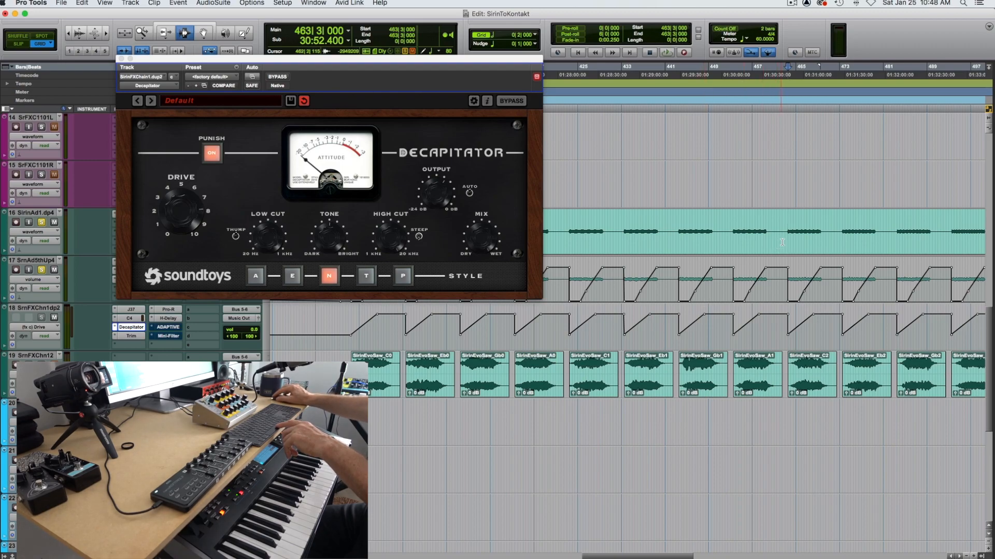
key("space")
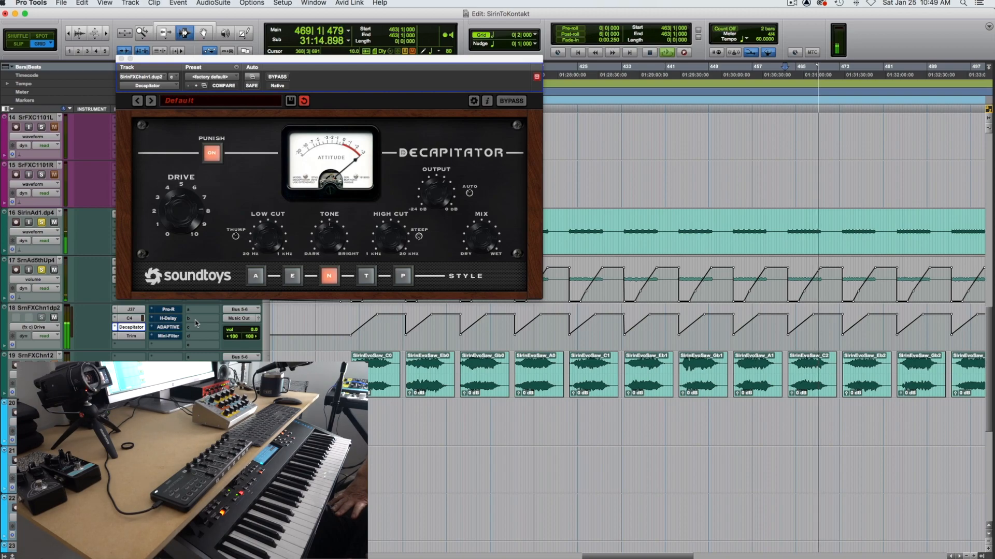
key("space")
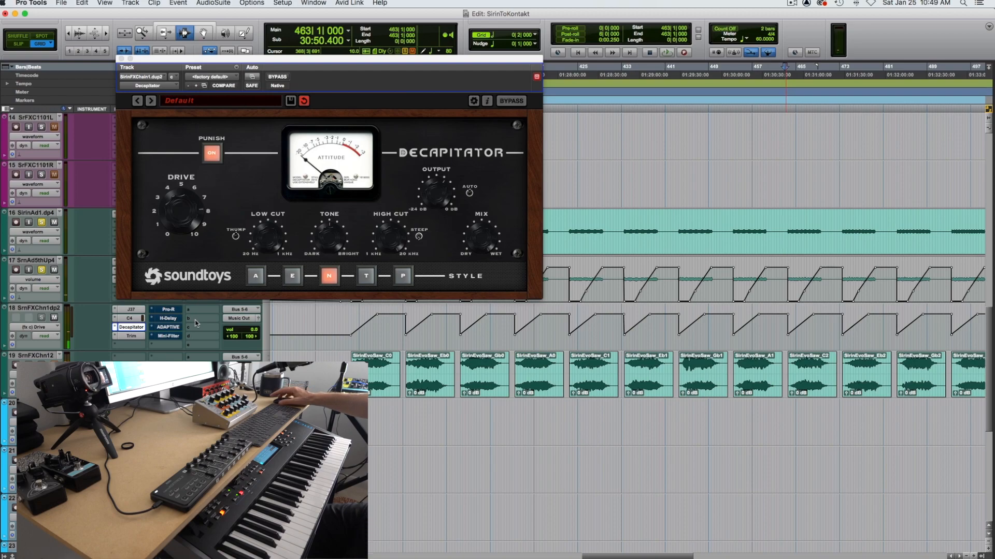
Move the Decapitator window off the inserts, open the Trim on the same FX chain track to review its gain, and close it.
left_click_drag(188, 58, 400, 91)
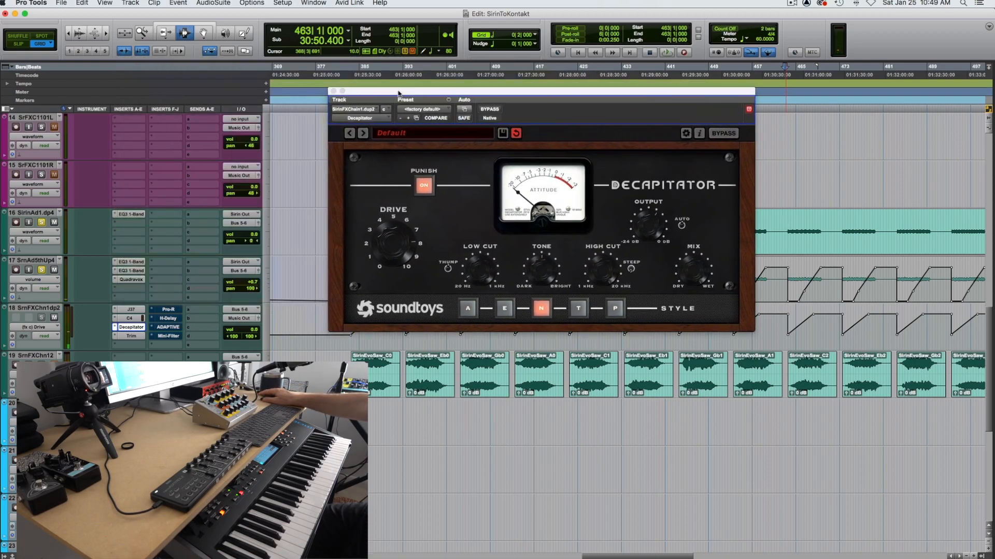
left_click(132, 336)
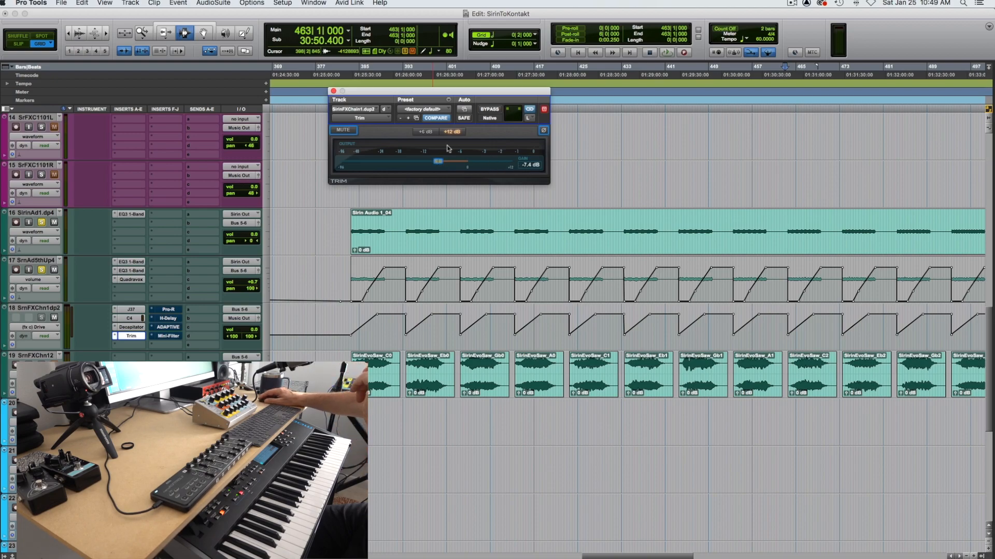
left_click(334, 91)
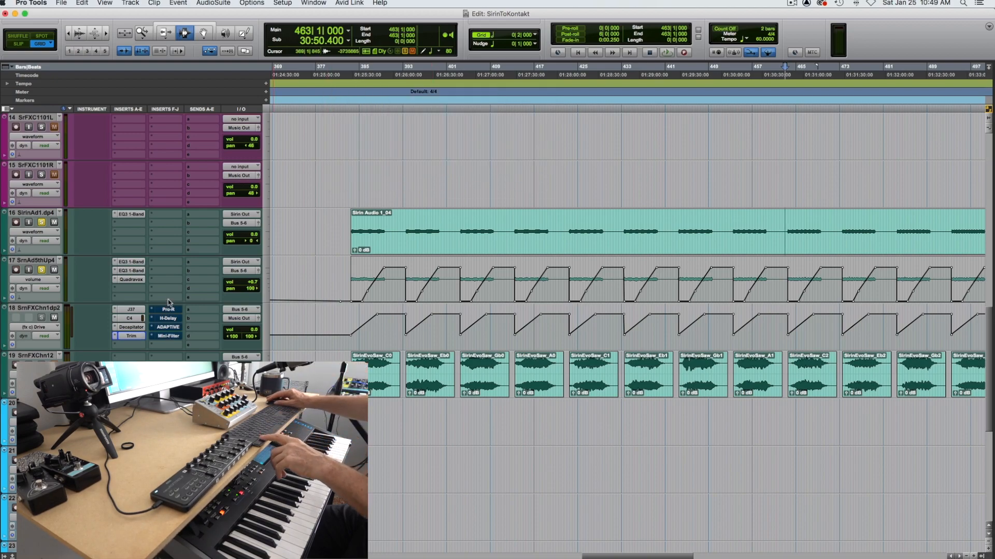
Take the Pro-R and H-Delay on the third example's FX chain track out of bypass and review the H-Delay settings.
left_click(174, 319, "super")
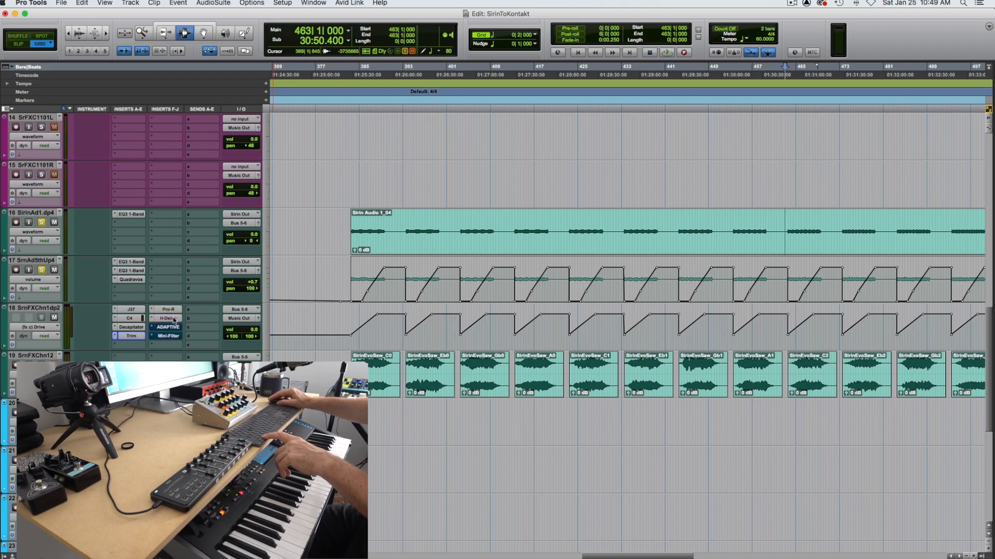
left_click(173, 320)
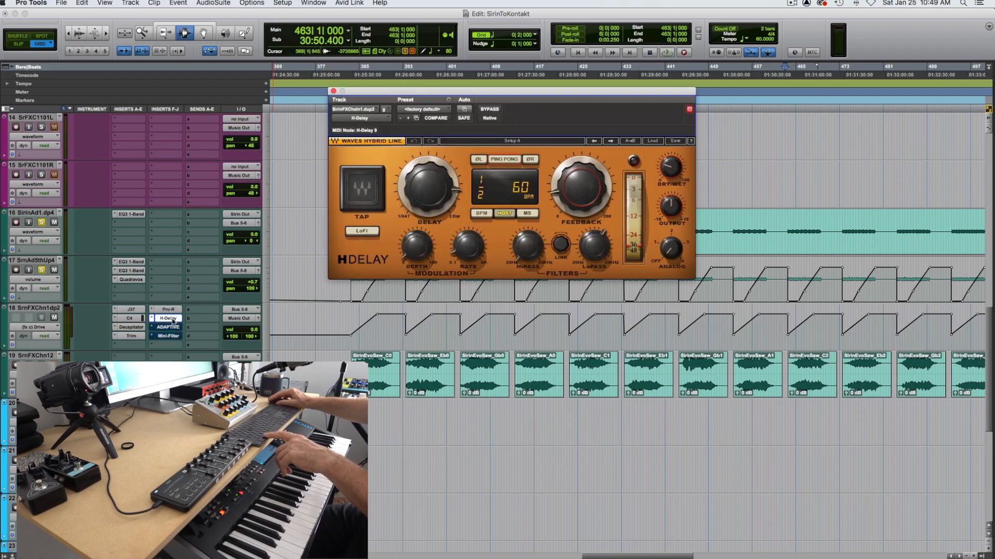
left_click(173, 319)
Take the Adaptiverb out of bypass, close its window, and play the third example from 463|1 with the reverbs and delay active.
left_click(169, 327)
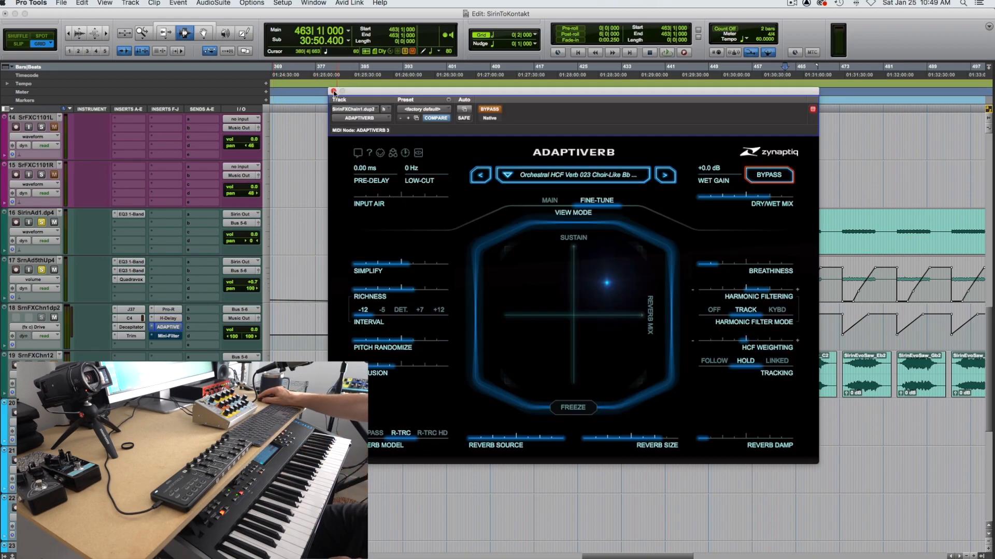
left_click(333, 91)
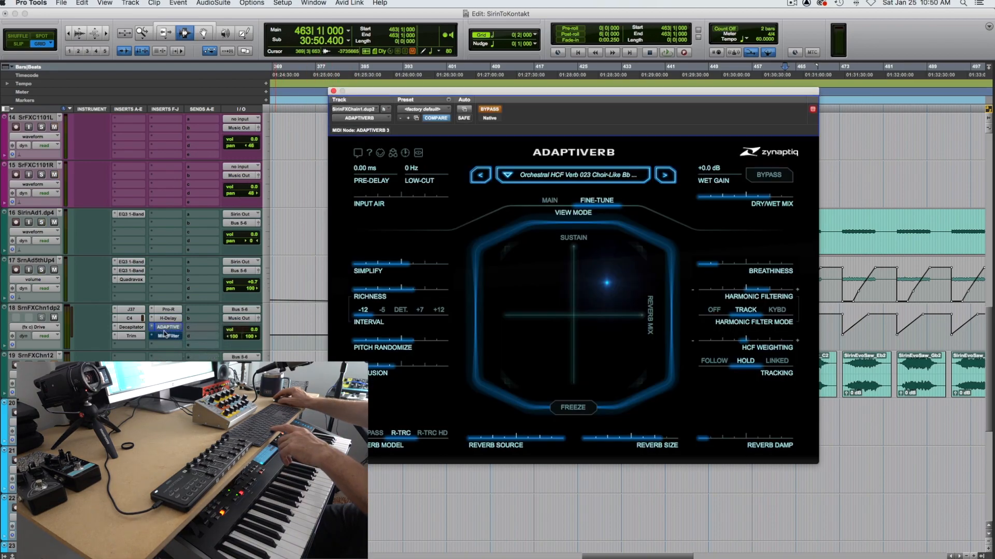
left_click(168, 327, "super")
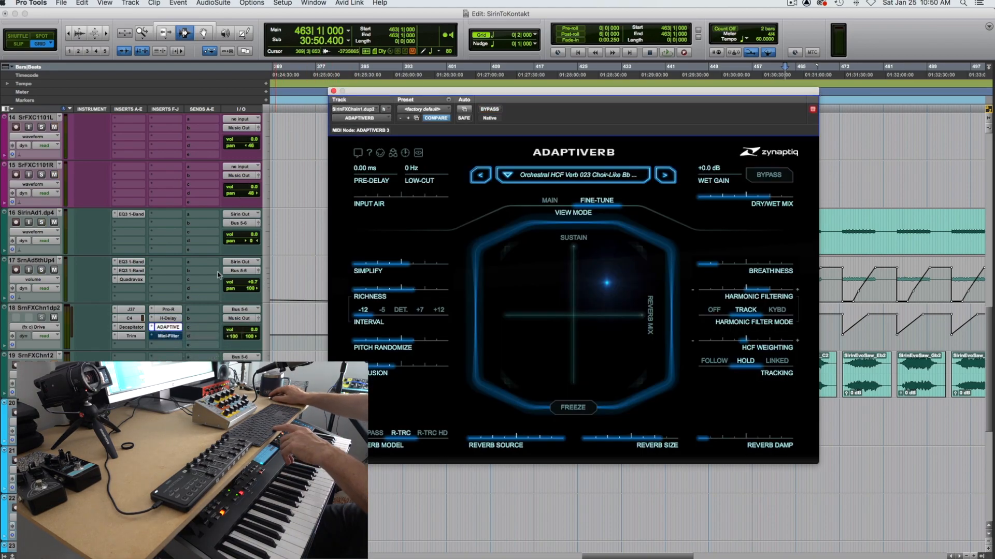
left_click(333, 91)
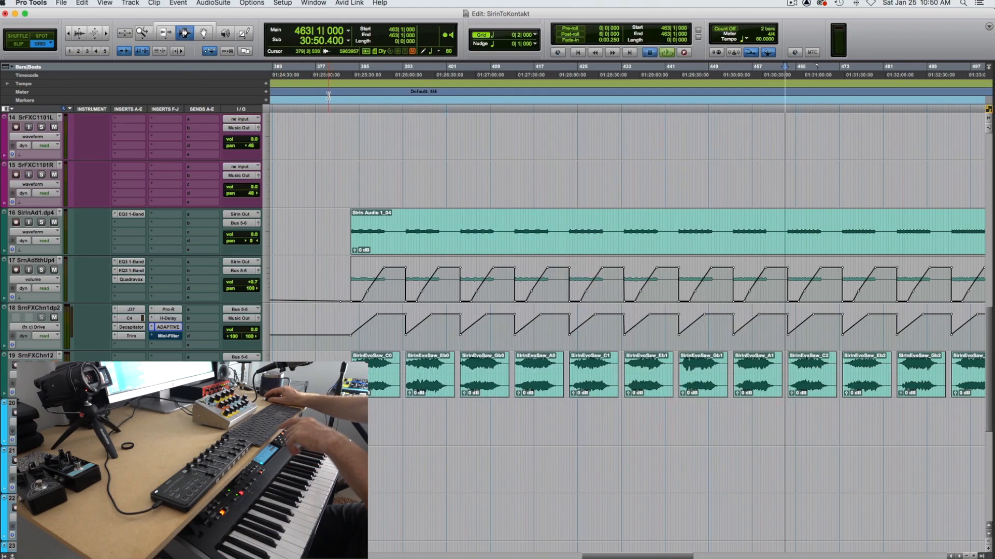
key("space")
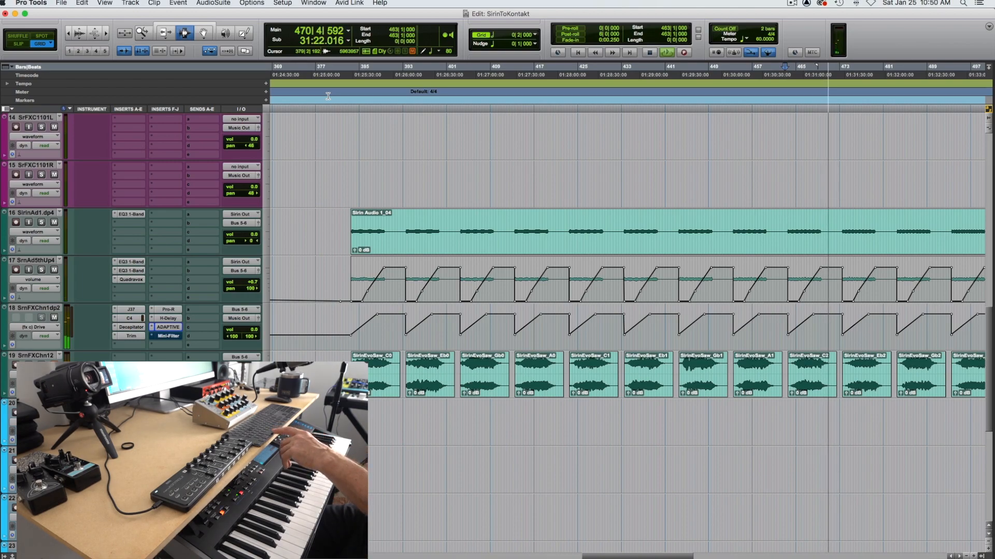
key("space")
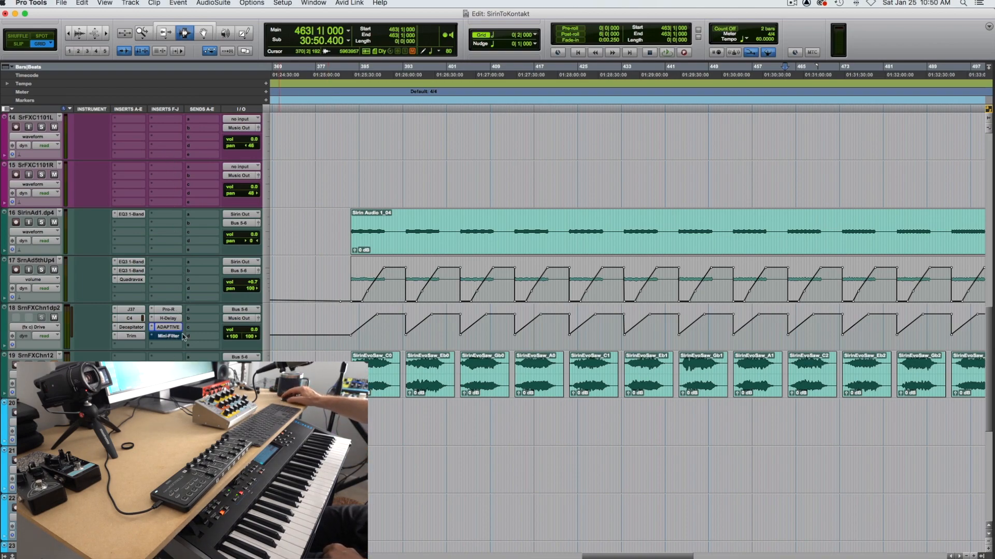
Open the Mini-Filter on the third example's FX chain track, adjust its cutoff frequency and take it out of bypass during playback.
left_click(179, 337)
left_click_drag(507, 88, 273, 9)
left_click_drag(464, 263, 448, 286)
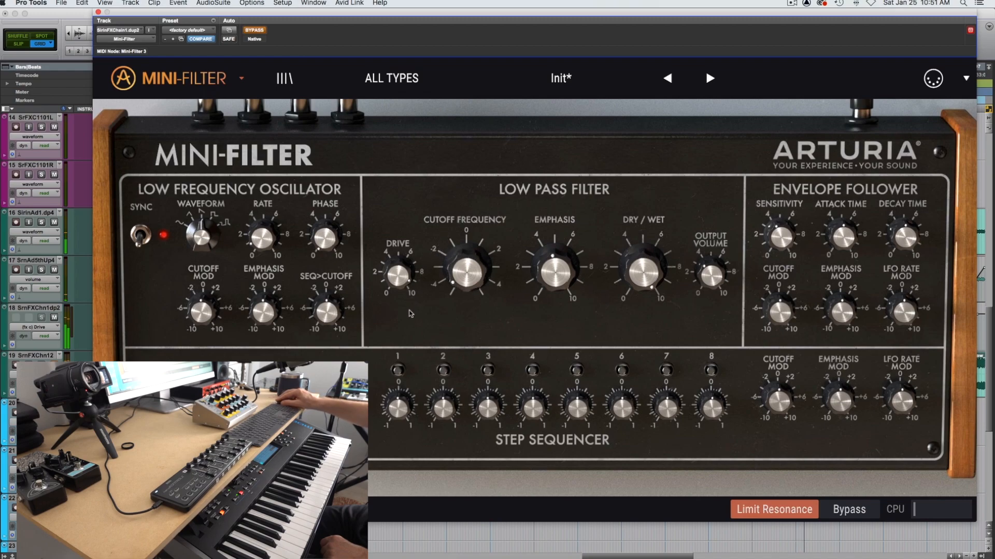
left_click(259, 30)
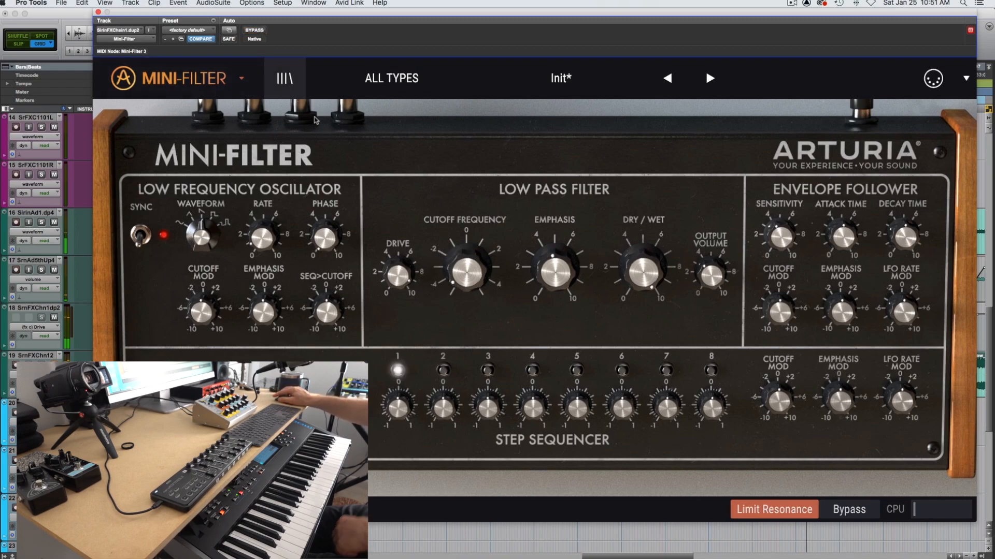
Sweep the Mini-Filter's cutoff frequency and emphasis during playback to hear how they shape the third example.
left_click_drag(452, 279, 473, 228)
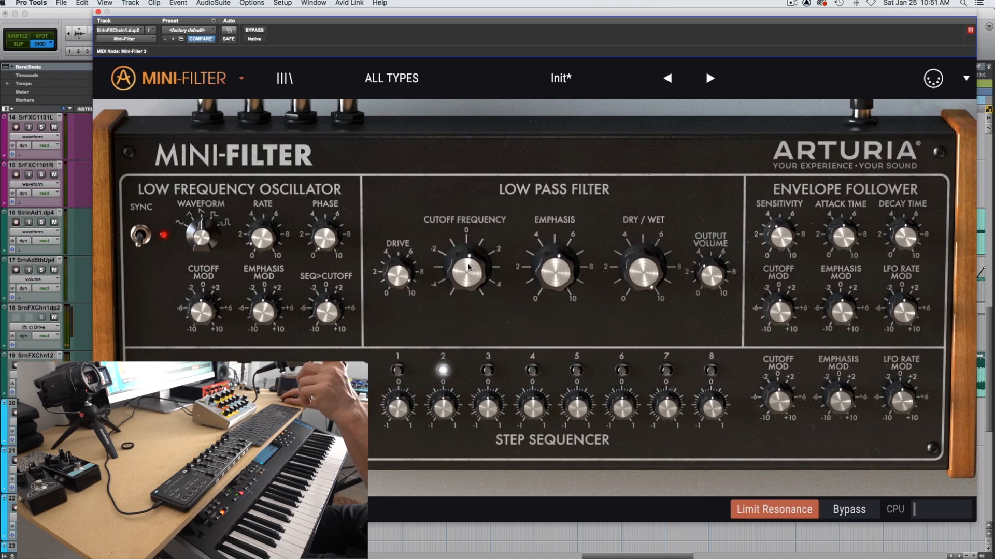
left_click_drag(411, 13, 374, 33)
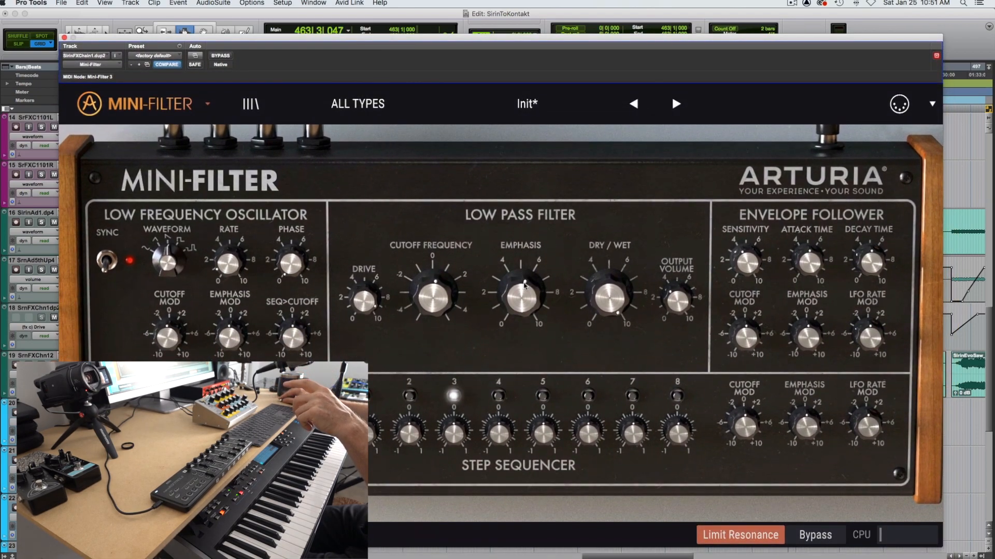
left_click_drag(428, 296, 434, 270)
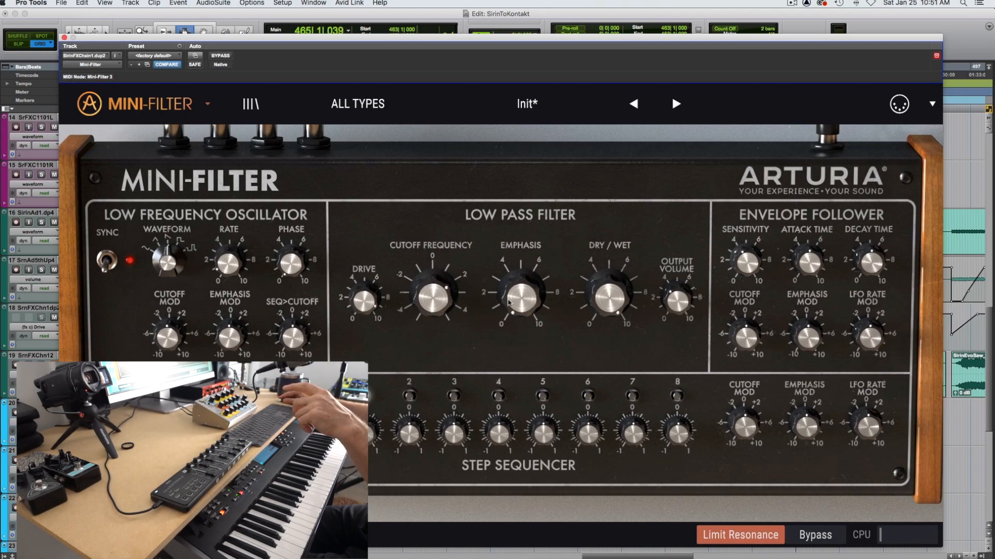
left_click_drag(506, 296, 535, 247)
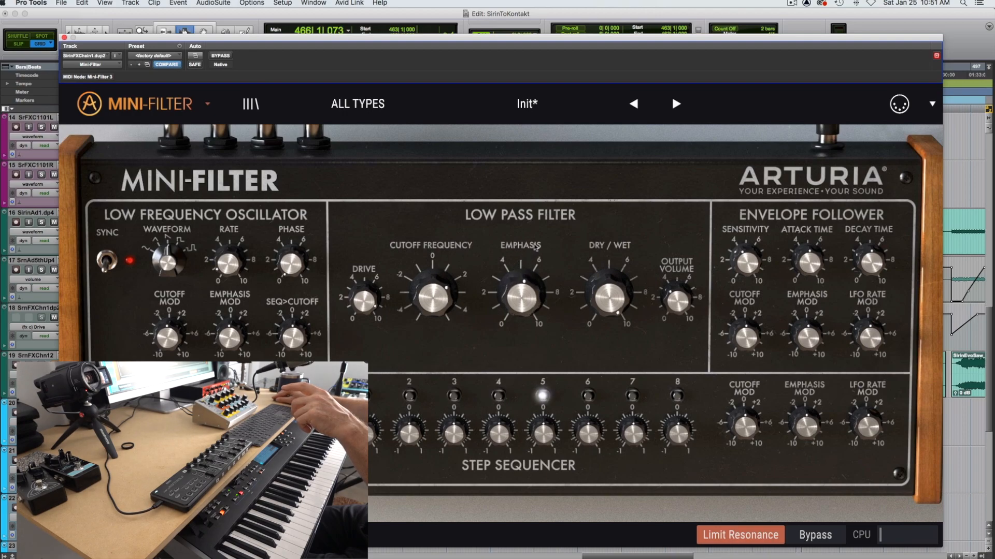
left_click_drag(432, 290, 444, 265)
left_click_drag(506, 278, 497, 319)
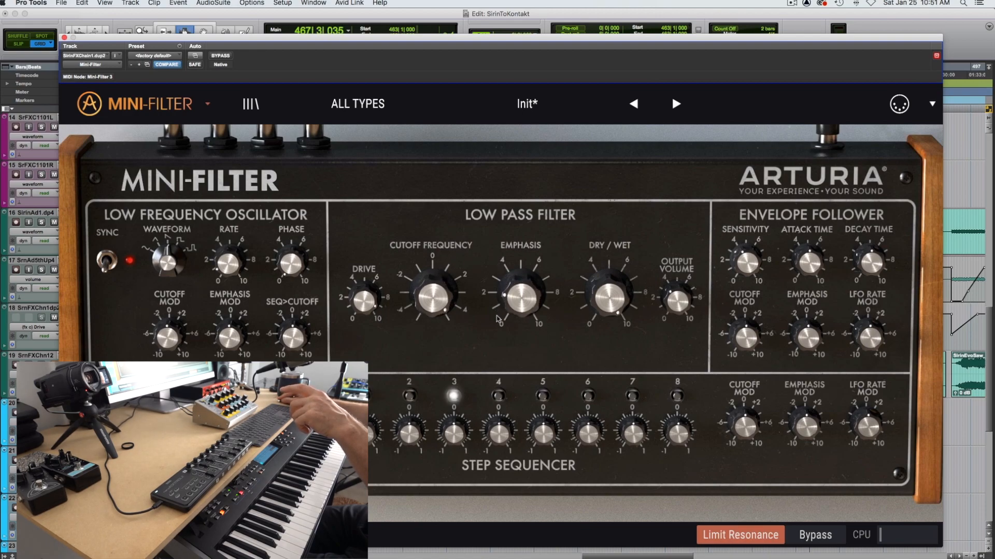
Stop playback, close and bypass the Mini-Filter, and select the SirinEvoSaw_C0 clip on track 19.
key("space")
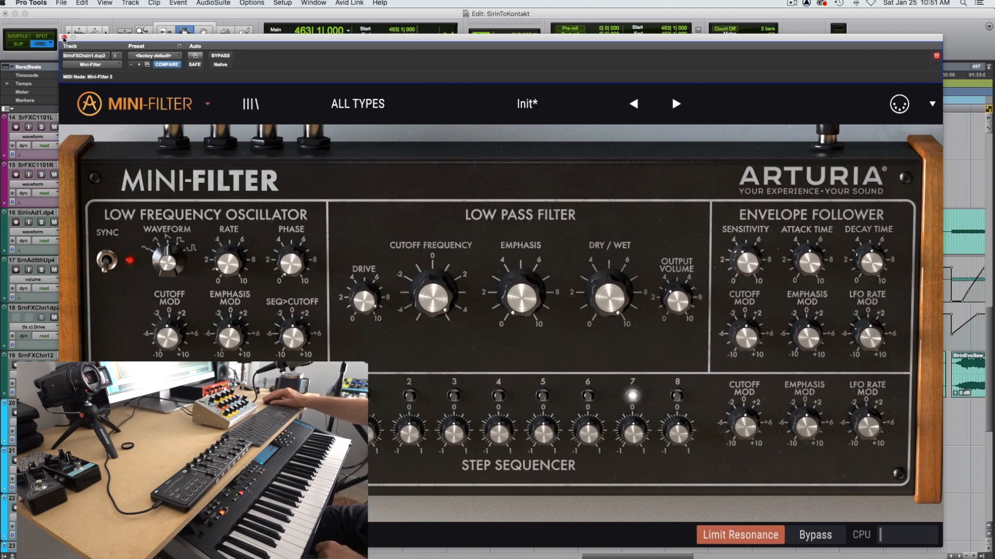
left_click(64, 38)
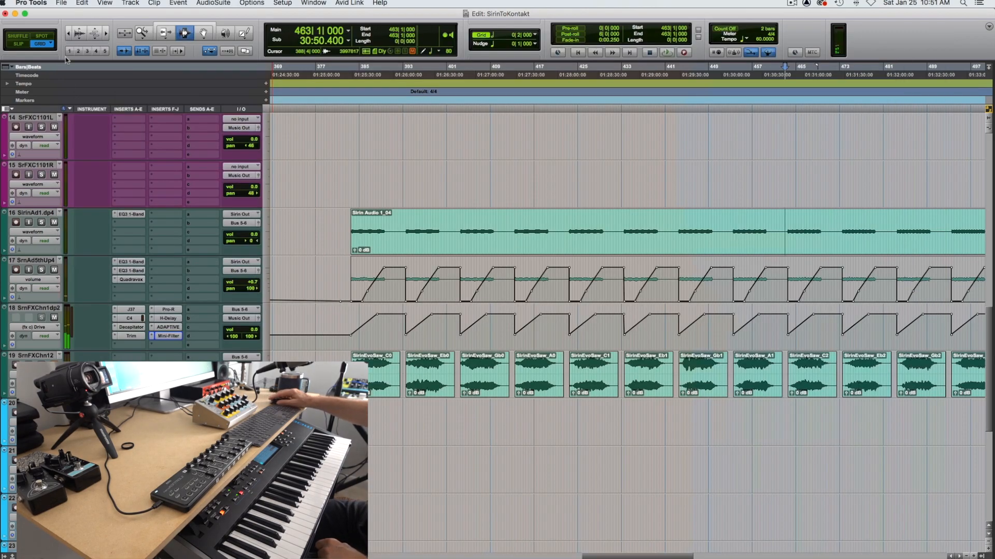
left_click(170, 337)
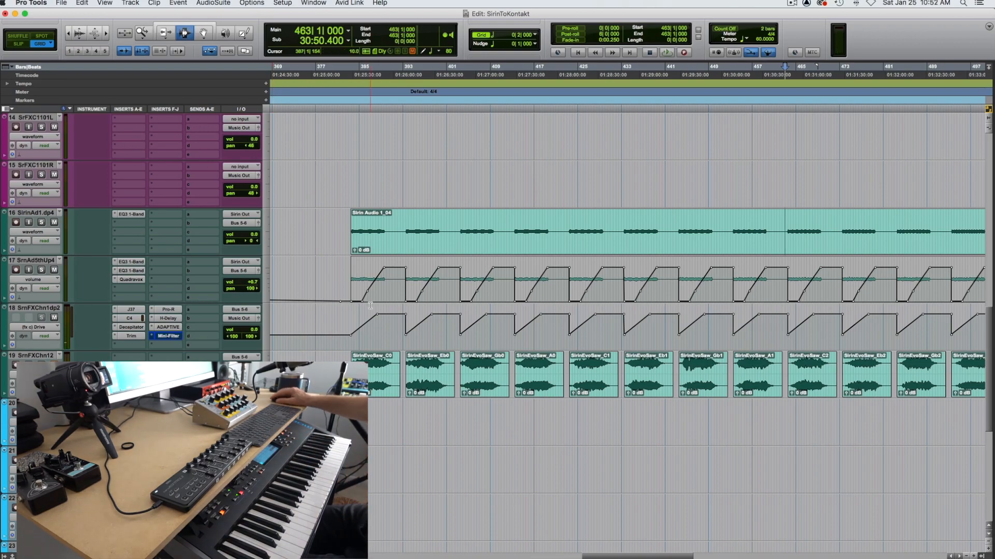
double_click(370, 383)
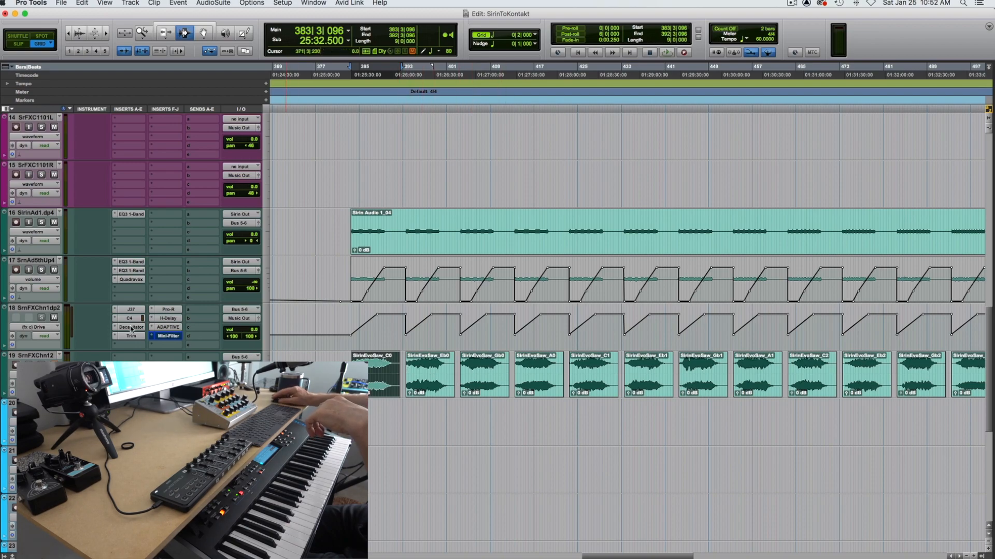
Select the fourth example's Sirin Audio 1_04-39 clip and bypass all the inserts on its FX chain track, including Pro-R, Trim and Adaptiverb.
key("Page_Down")
key("r")
key("r")
key("r")
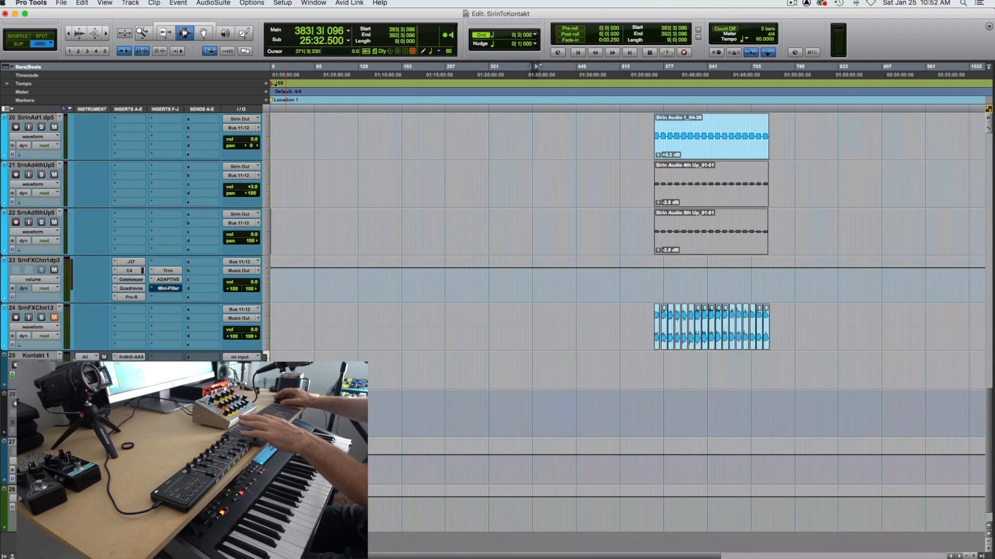
scroll(627, 311, "right", 2)
scroll(627, 311, "left", 1)
scroll(108, 302, "up", 1)
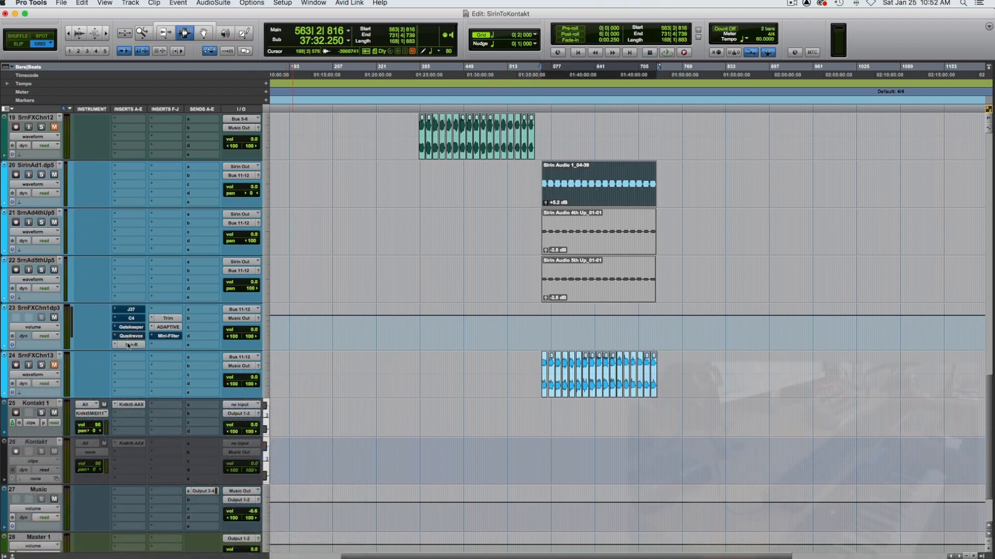
left_click(131, 345, "super")
left_click(163, 318, "super")
left_click(165, 327, "super")
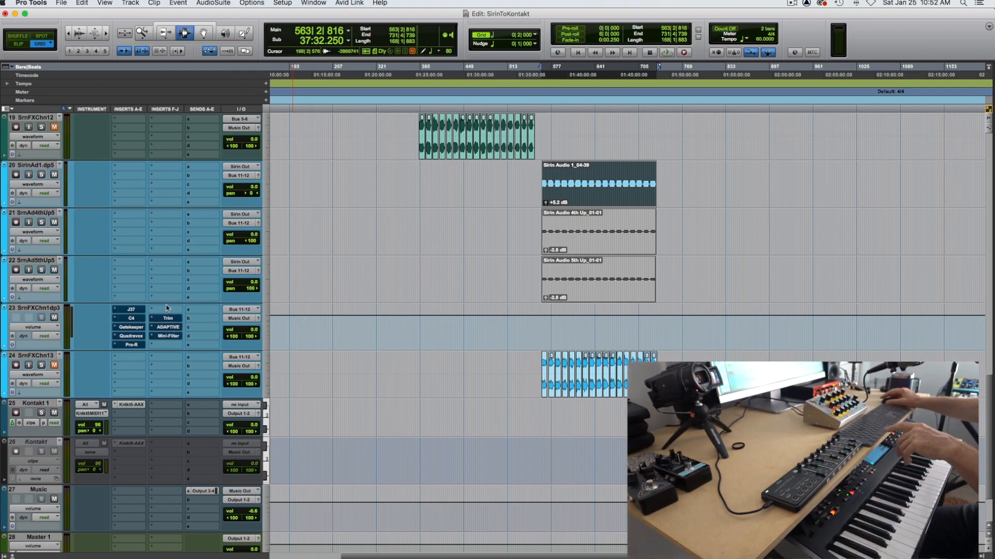
Play the fourth example from 563|2, taking the J37 and C4 out of bypass while it runs, and stop.
key("space")
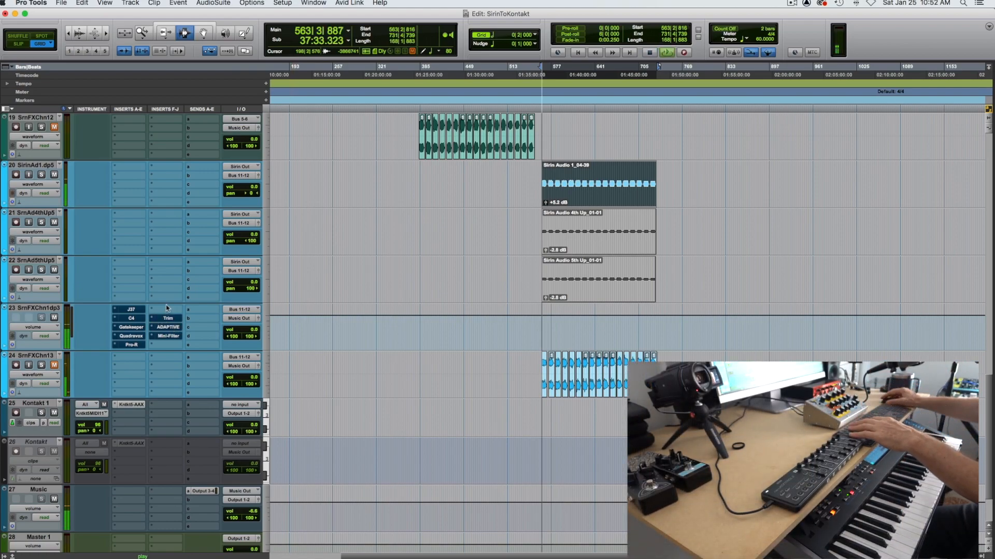
key("t")
key("t")
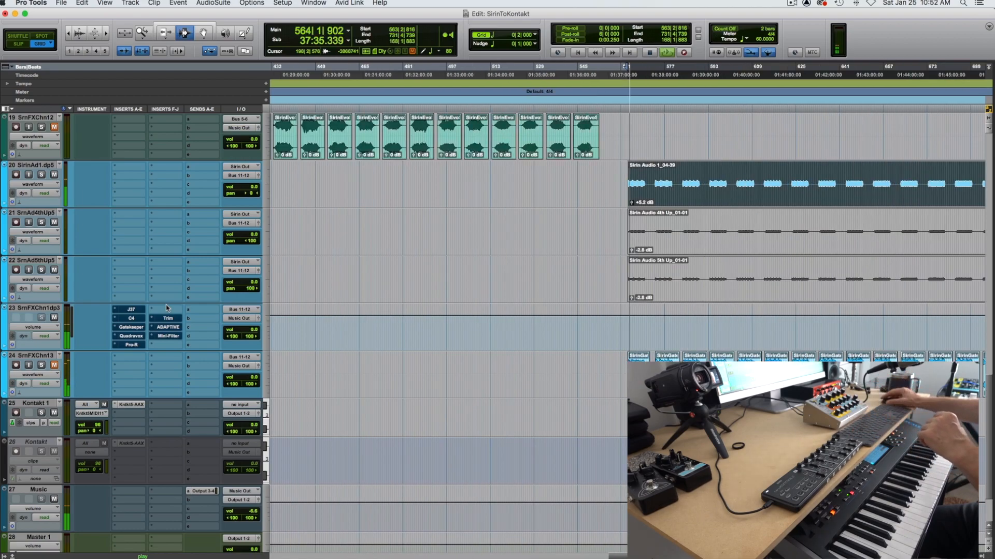
left_click(124, 310, "super")
left_click(132, 318, "super")
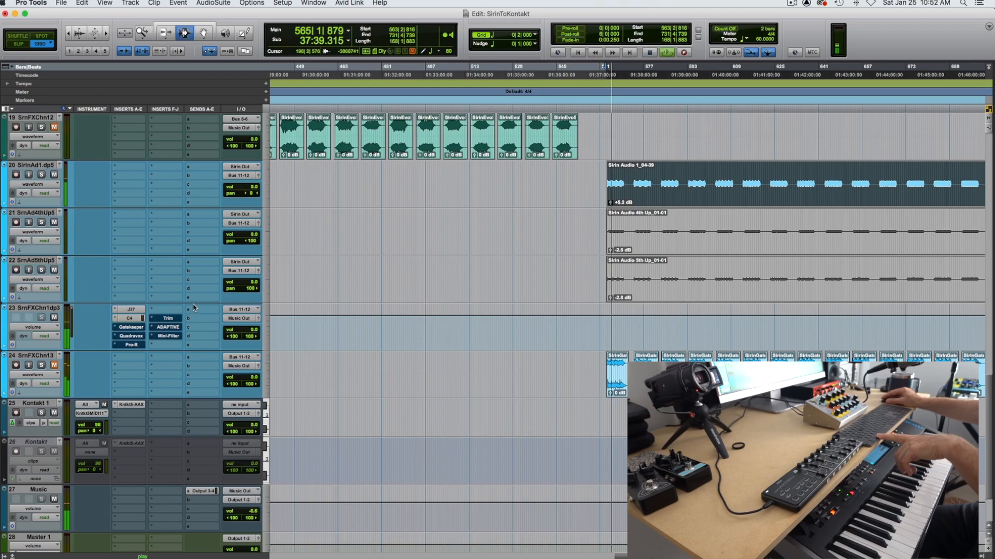
key("space")
Open the Gatekeeper on the fourth example's FX chain track to review its volume pattern.
scroll(149, 348, "up", 3)
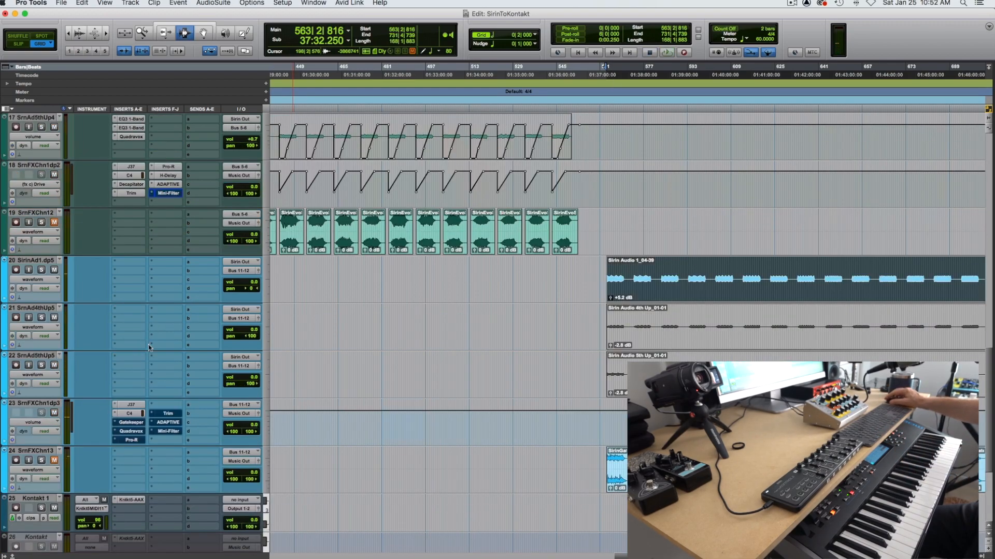
scroll(145, 389, "down", 3)
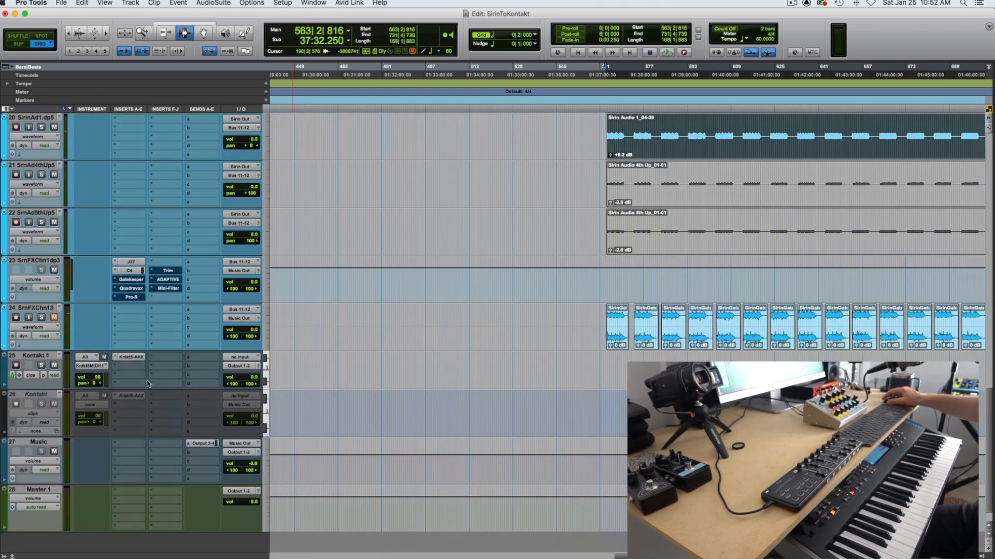
left_click(132, 280)
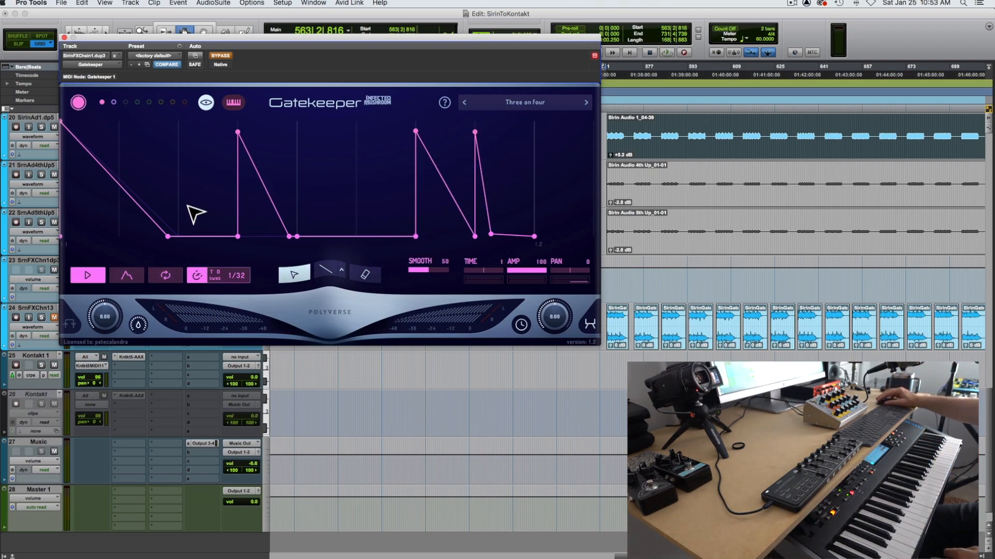
Take the Gatekeeper out of bypass and play the fourth example, first from 563|2 and again from 683|3.
left_click(223, 60)
key("space")
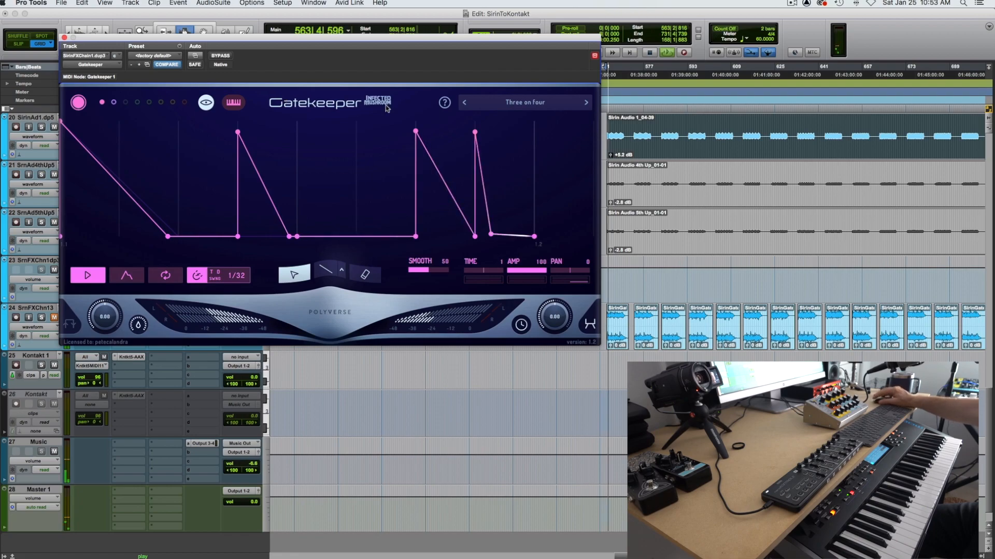
left_click(935, 124)
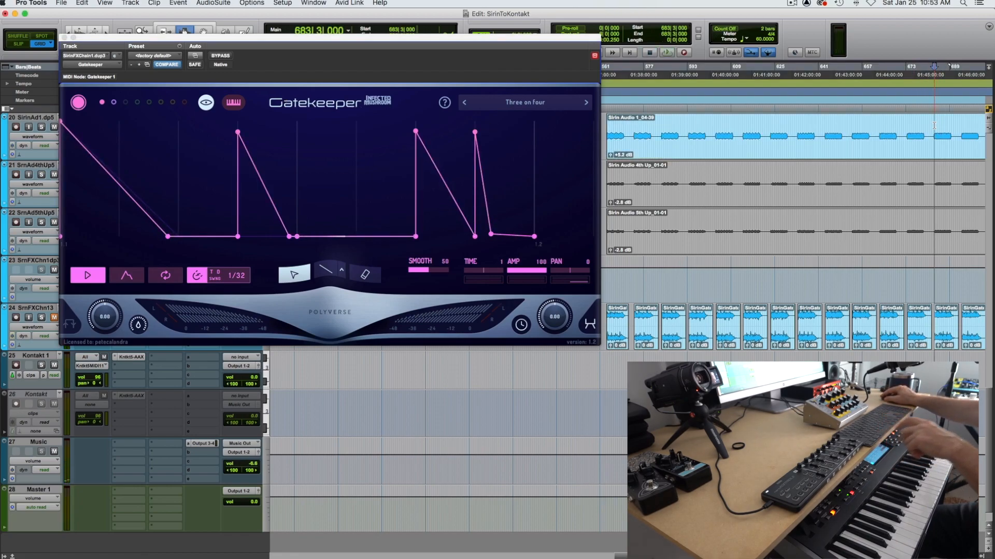
key("space")
left_click_drag(403, 37, 751, 98)
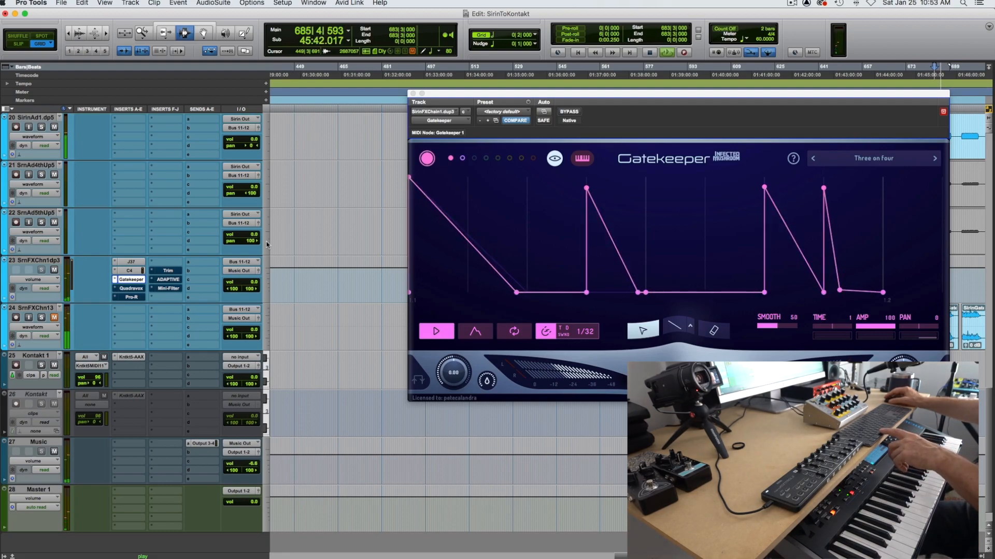
key("space")
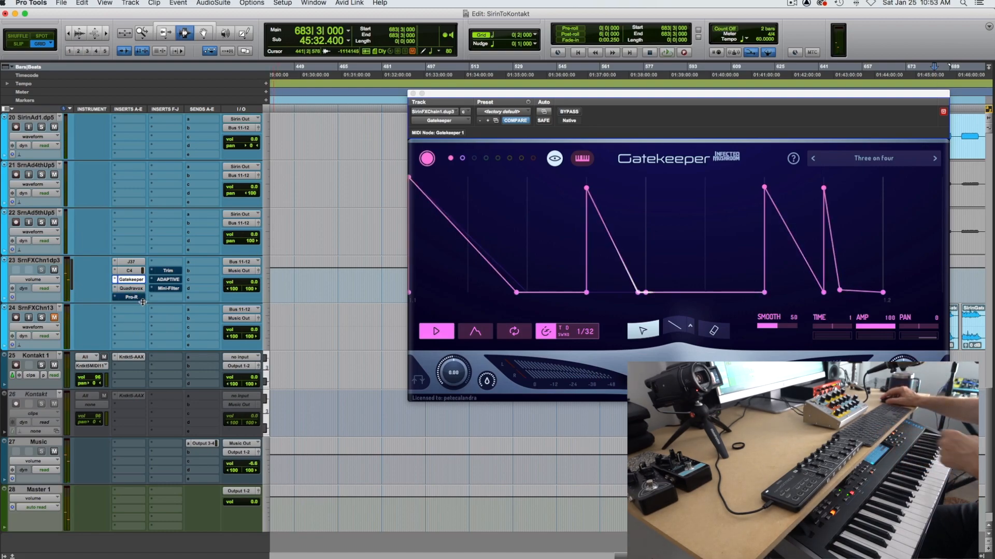
Play from 683|3 with Quadravox, Pro-R and Adaptiverb out of bypass on the FX chain, review the Adaptiverb settings, and stop.
key("space")
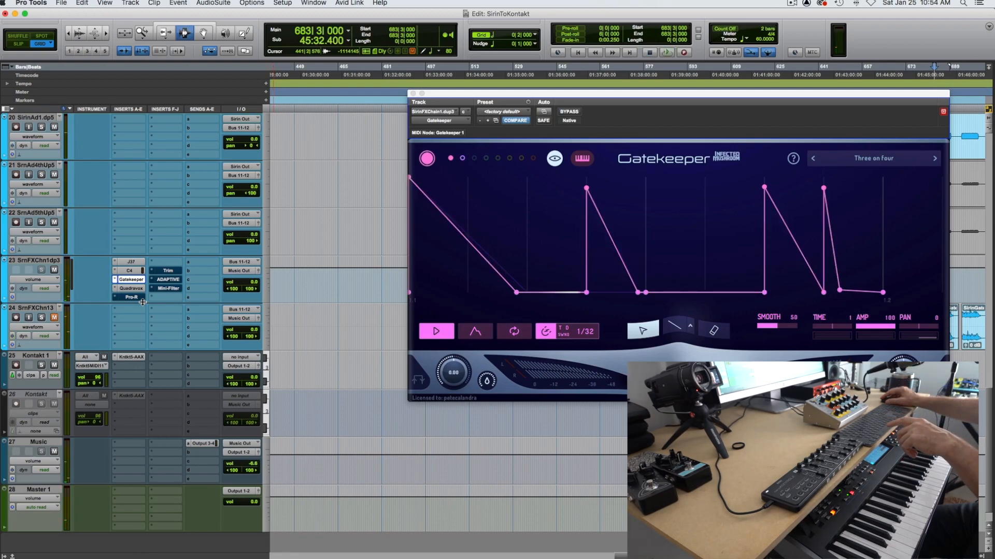
key("space")
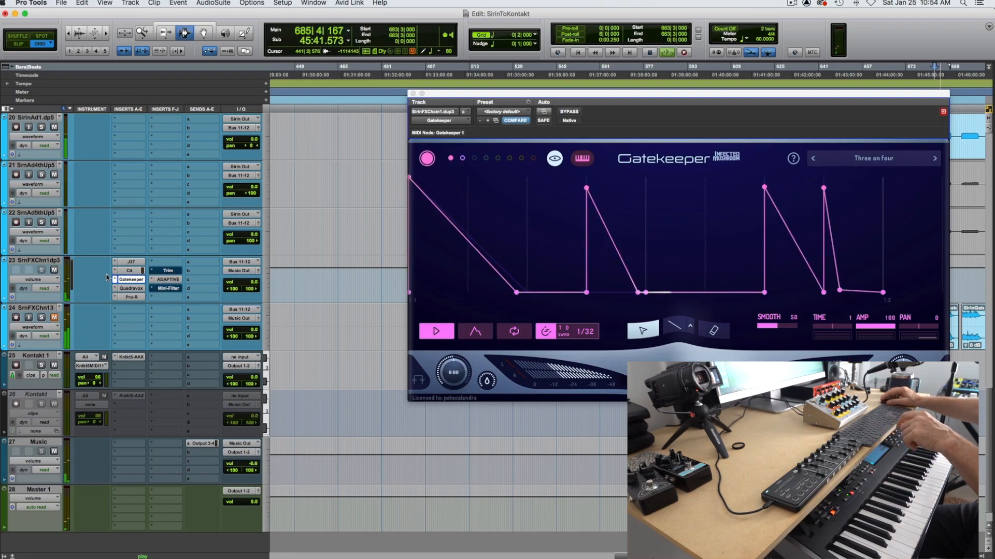
left_click(33, 279)
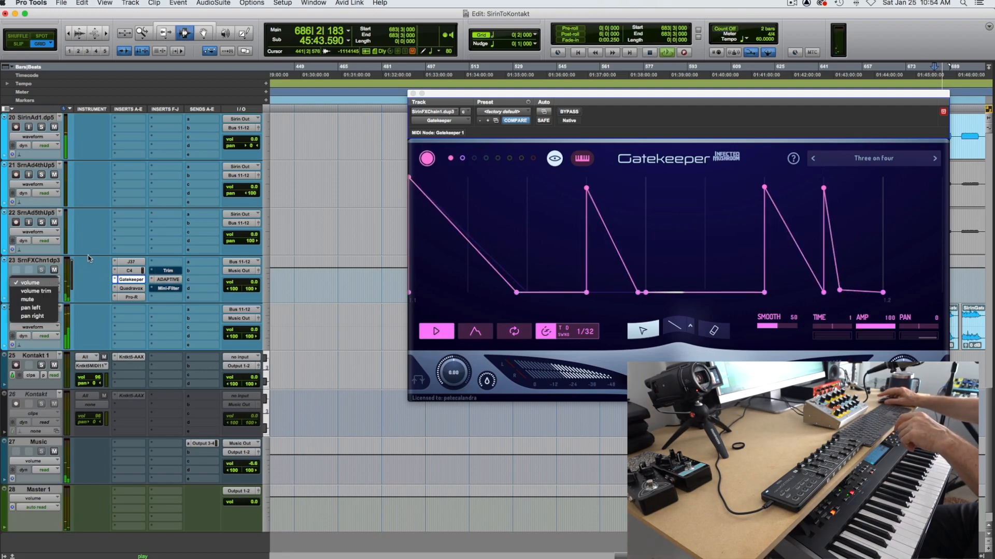
left_click(88, 258)
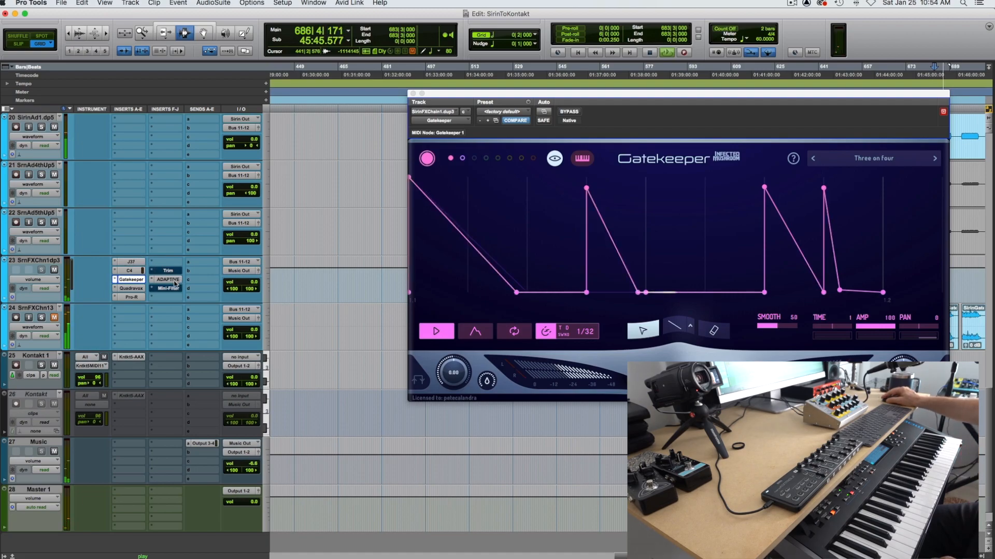
left_click(167, 280)
mouse_move(823, 203)
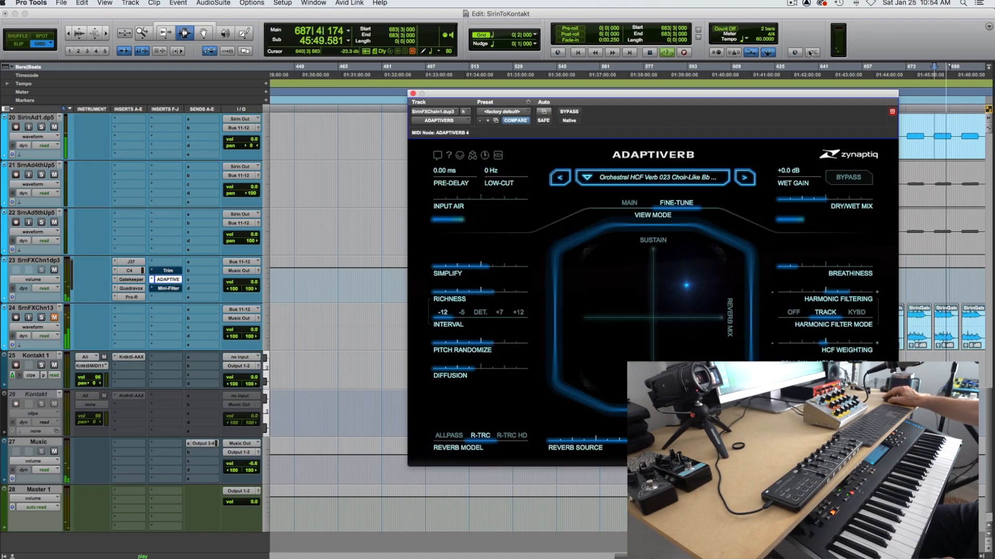
left_click(413, 94)
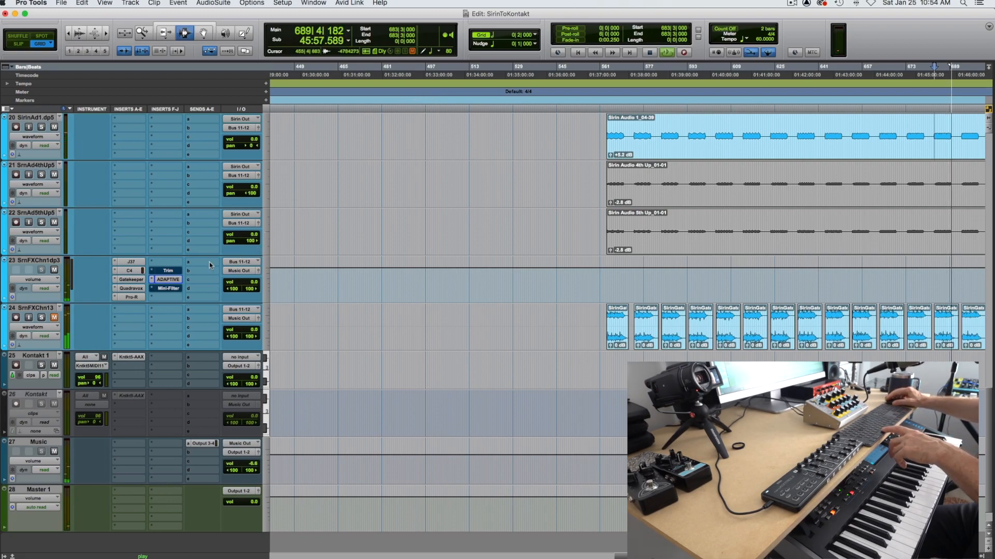
key("space")
Take the Trim insert on the fourth example's FX chain out of bypass, play from 683|3, stop, and close the plug-in.
left_click(167, 270)
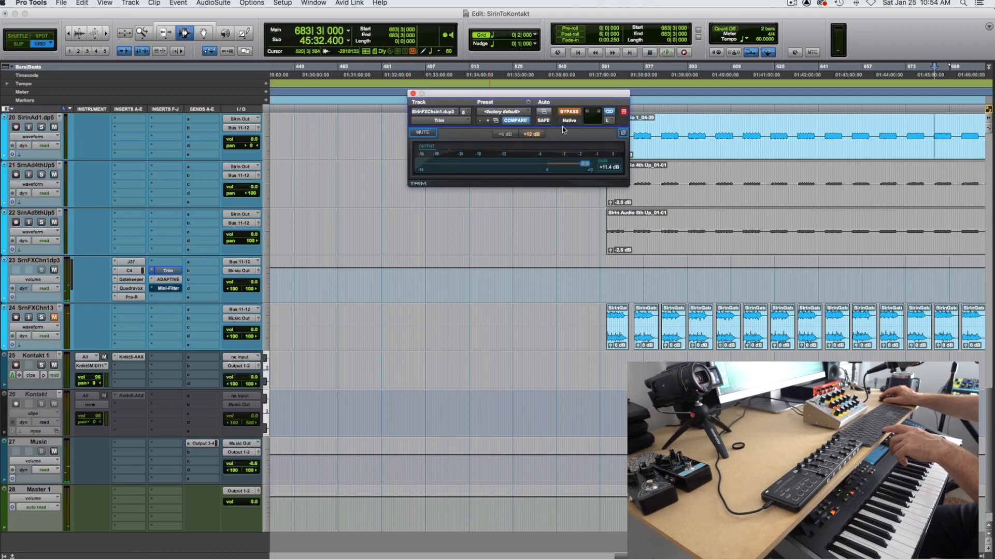
left_click(568, 111)
key("space")
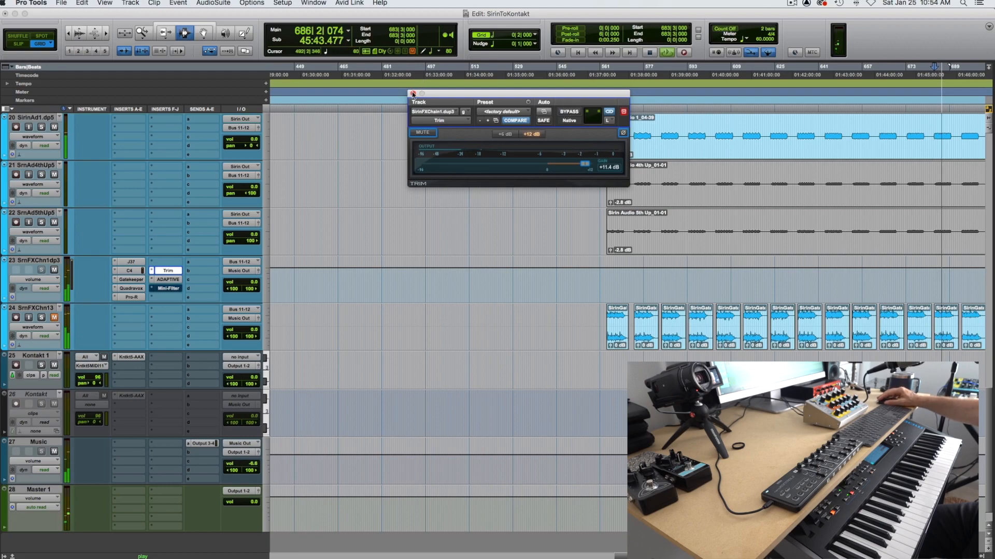
key("space")
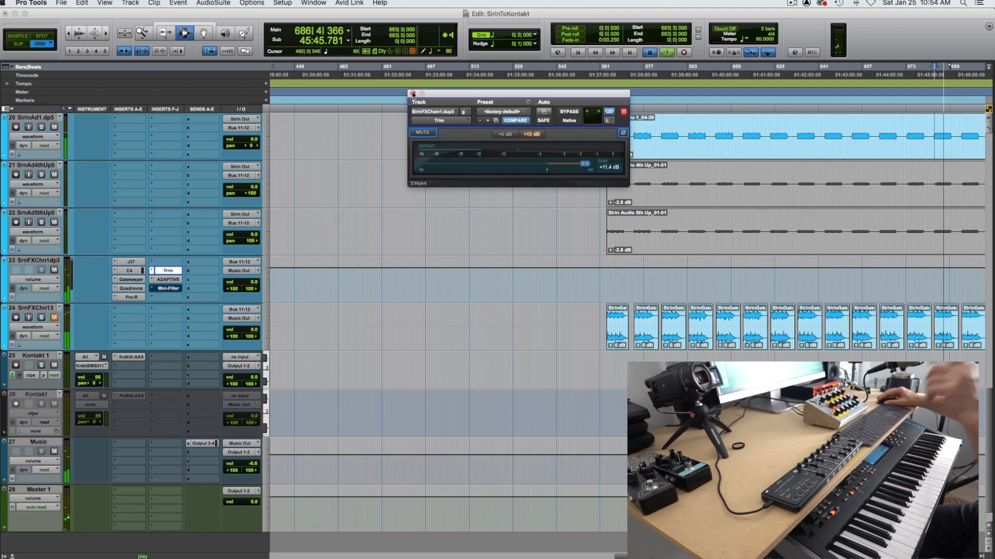
left_click(412, 93)
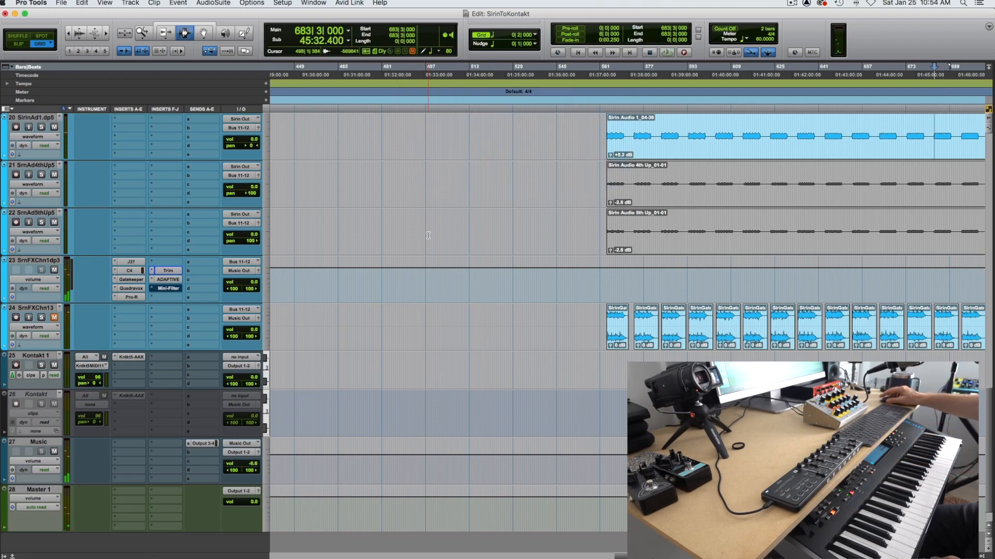
Go back to the first example, show volume on the Sirin FX Chain 1 track, and place the cursor at 1|1|000.
scroll(427, 238, "up", 20)
scroll(426, 240, "left", 3)
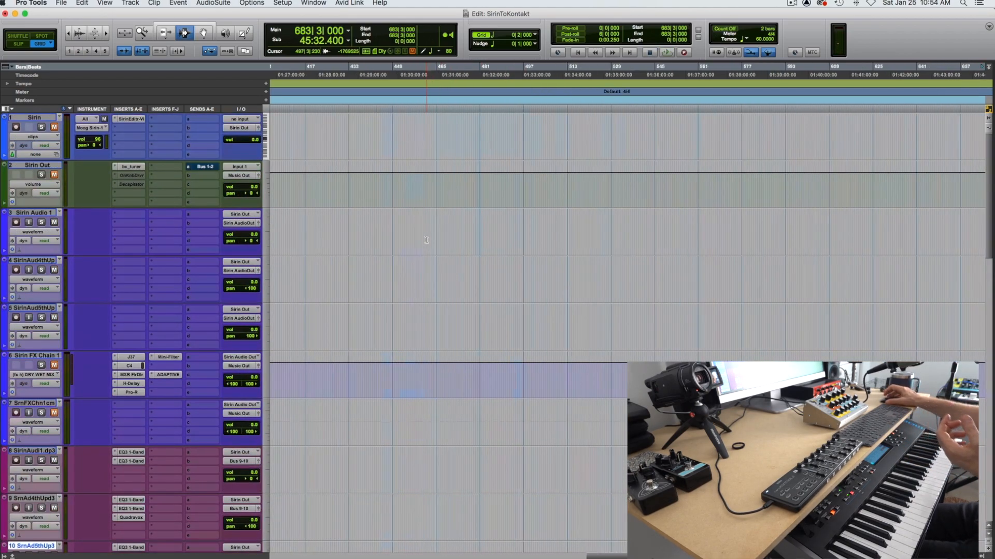
scroll(427, 240, "left", 10)
scroll(427, 240, "down", 2)
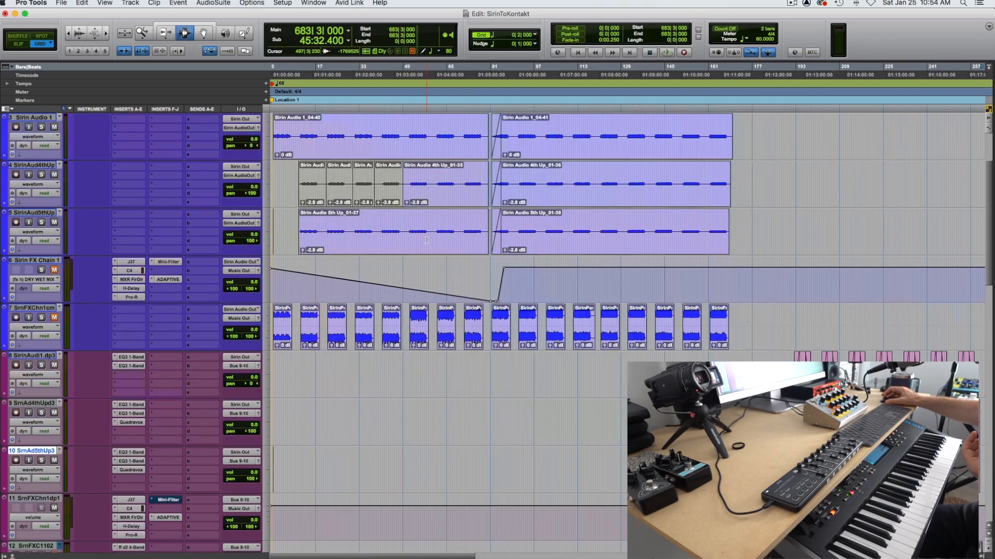
left_click_drag(533, 272, 272, 268)
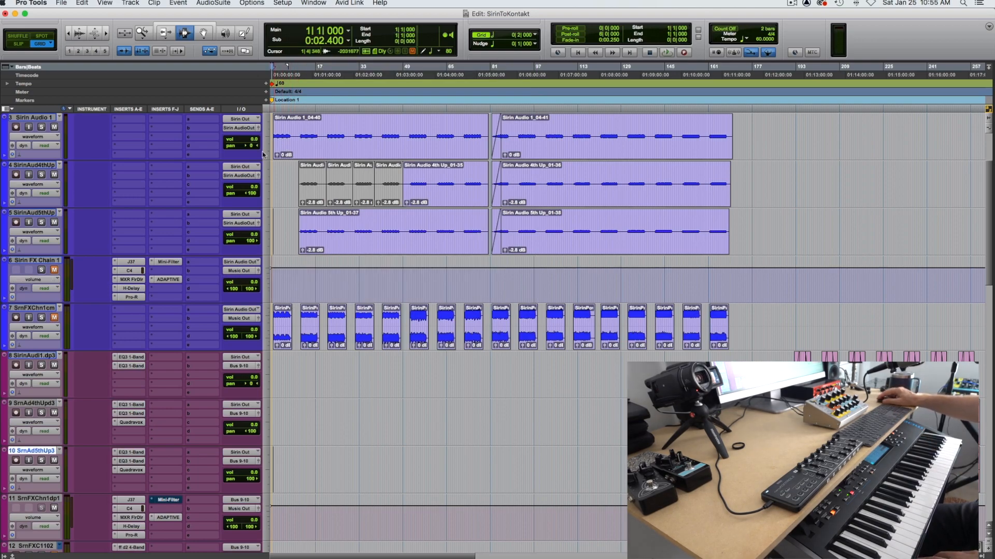
Select the Sirin FX Chain 1 track and show where its Commit command is found, without running it.
left_click(49, 260)
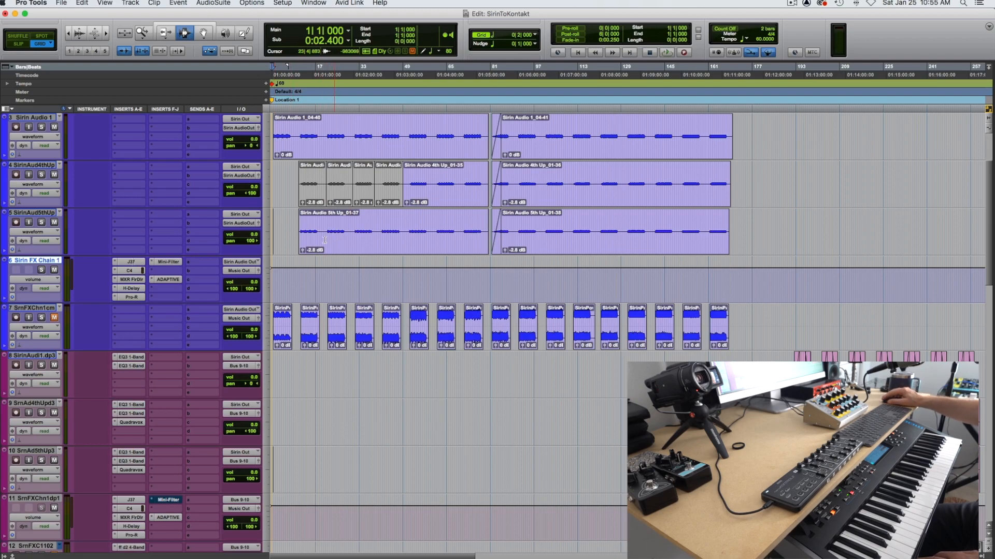
scroll(47, 261, "right", 2)
right_click(47, 261)
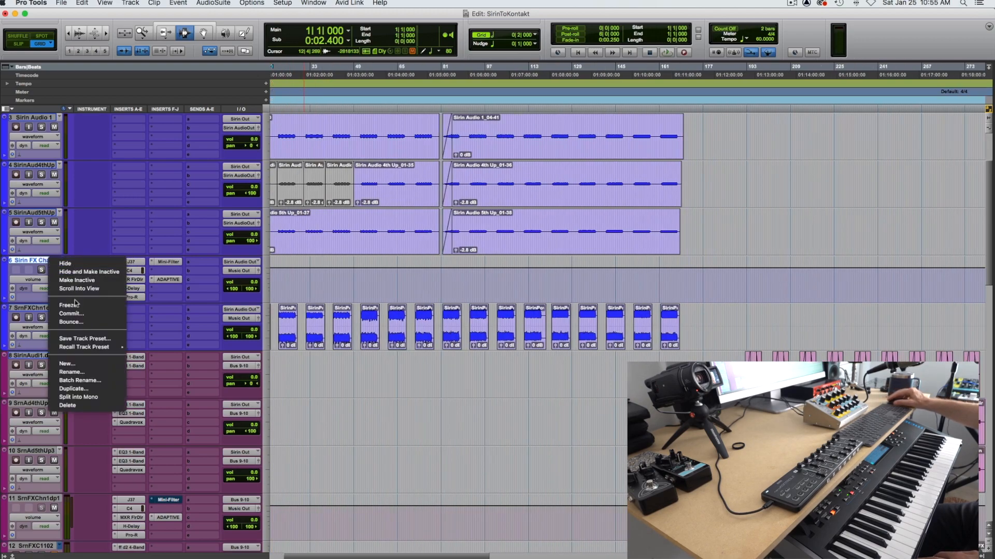
left_click(390, 325)
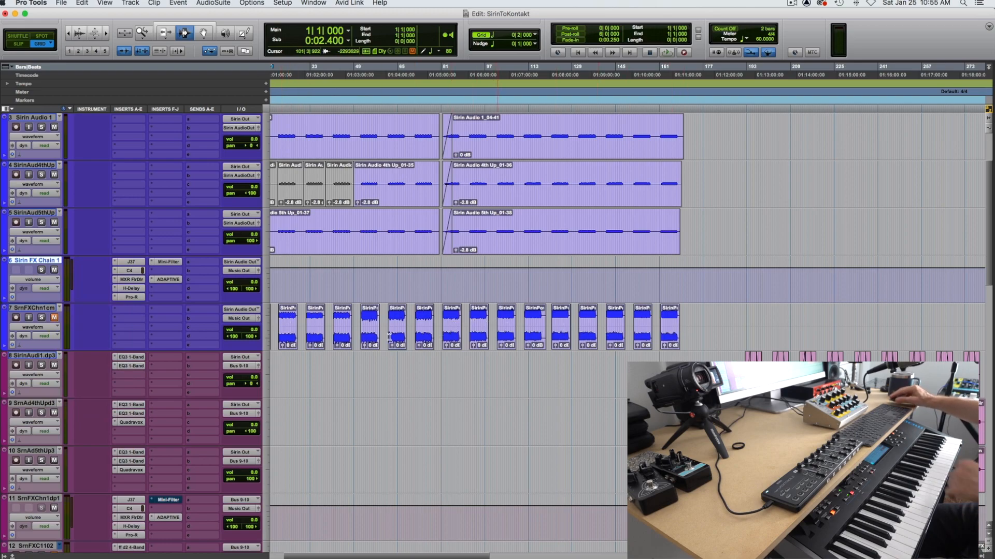
Examine the note names of the SirinPowerSaw clips on the committed track, checking the first clip's name, SirinPowerSaw_C0.
key("t")
key("t")
key("t")
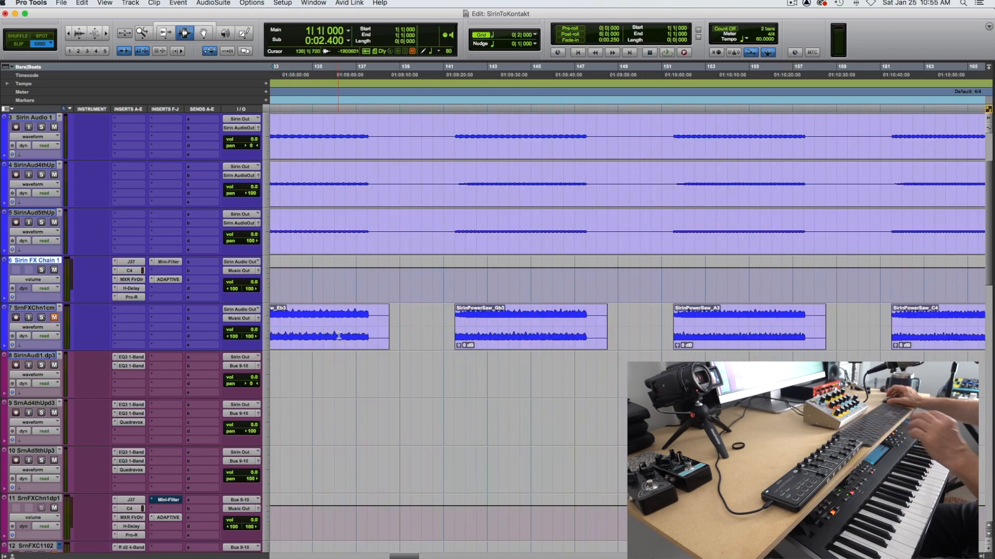
scroll(336, 335, "left", 5)
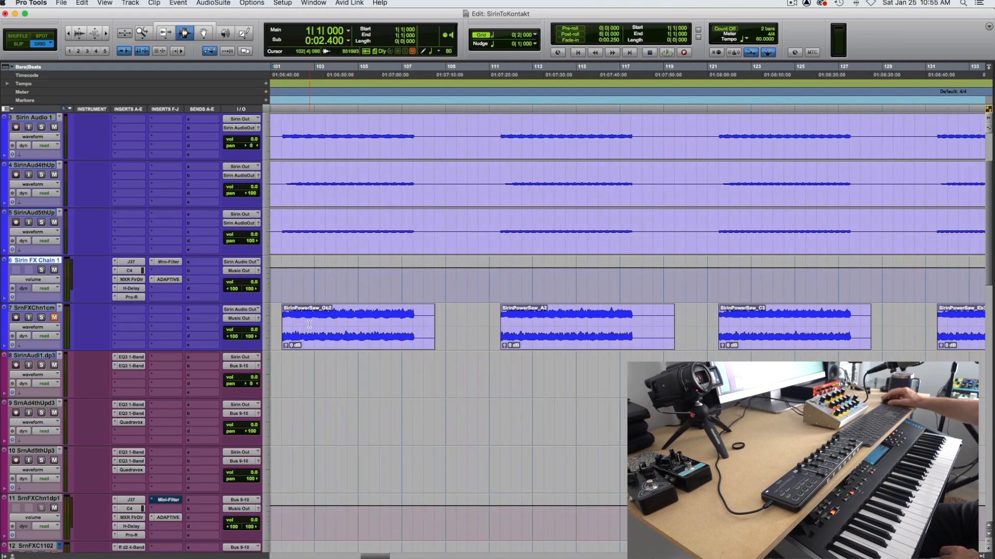
scroll(306, 296, "up", 2)
scroll(306, 296, "left", 10)
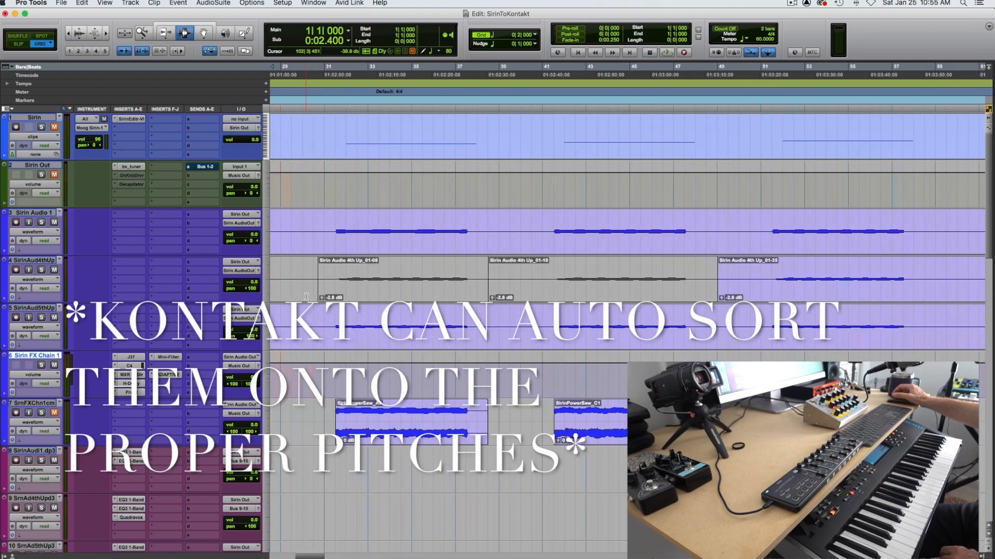
scroll(306, 297, "left", 3)
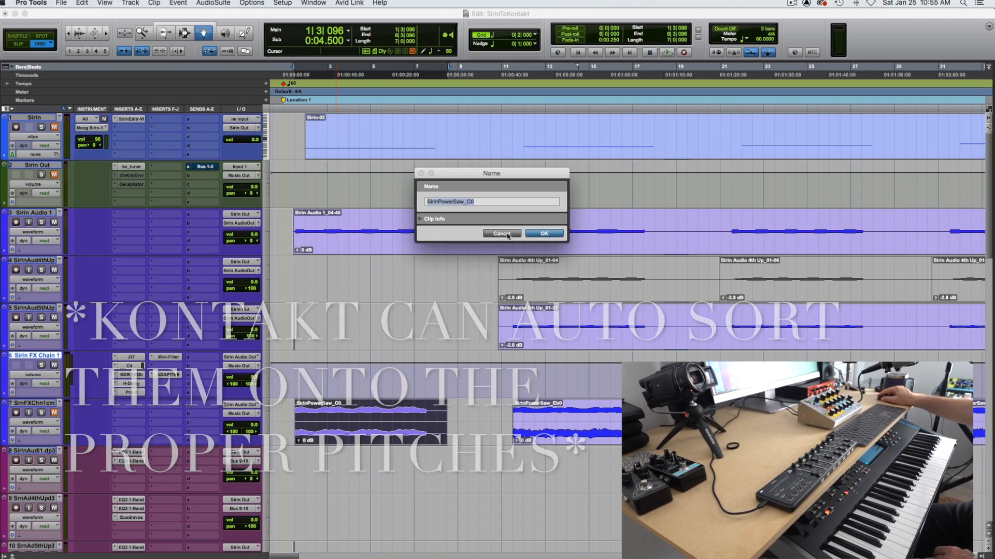
left_click(536, 234)
Go through the committed clips one after another from SirinPowerSaw_Eb0 up to SirinPowerSaw_C4 to check their note names.
left_click(541, 409)
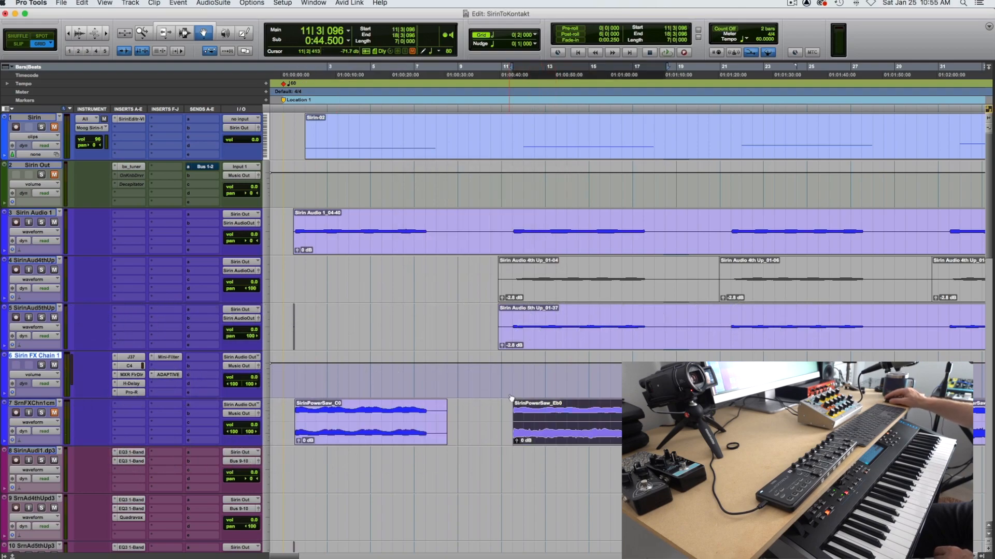
left_click(760, 414)
scroll(757, 415, "right", 15)
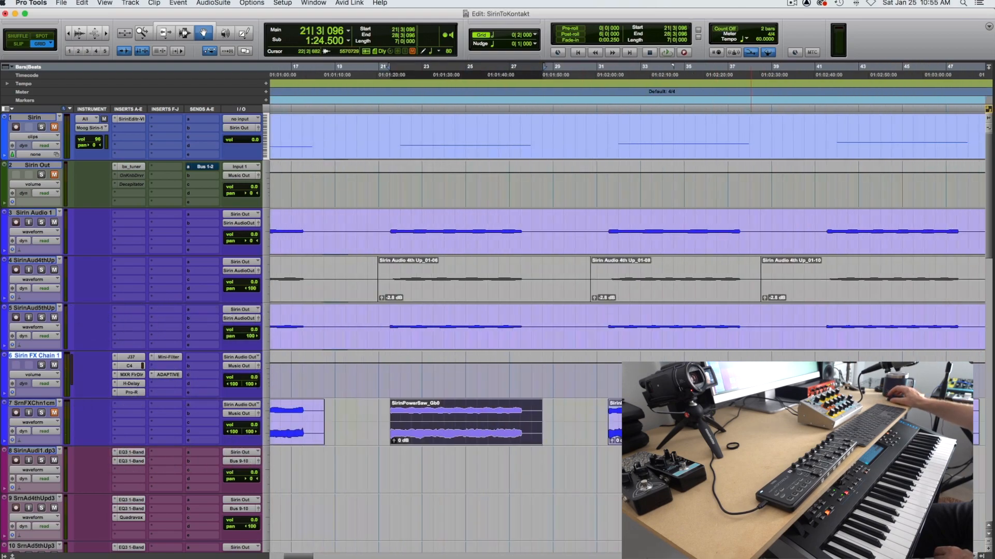
scroll(750, 414, "right", 20)
left_click(728, 415)
scroll(728, 415, "right", 10)
left_click(728, 414)
scroll(728, 415, "right", 10)
scroll(728, 414, "right", 10)
left_click(630, 415)
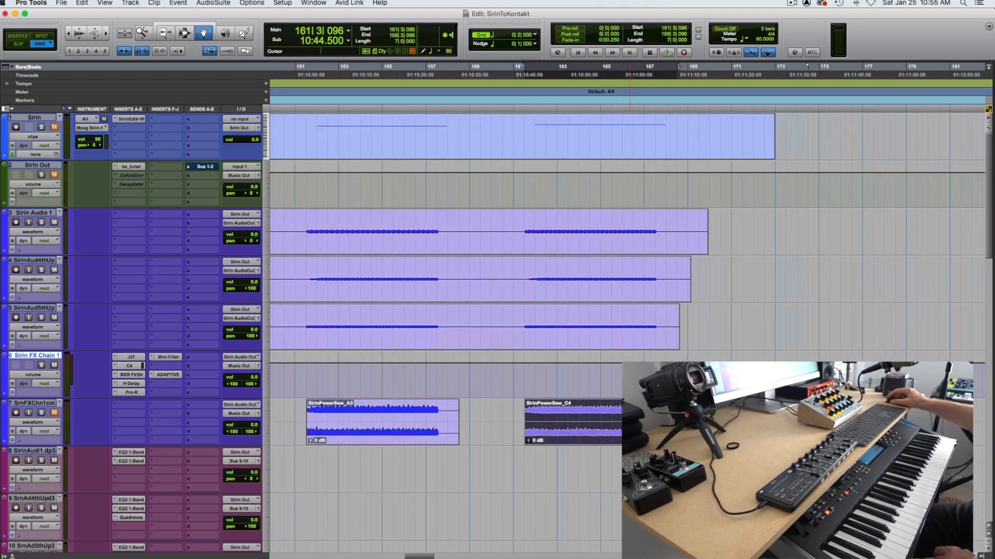
Select all the SirinPowerSaw clips on the SrnFXChn1cm track, from C4 back to C0.
scroll(630, 415, "down", 15)
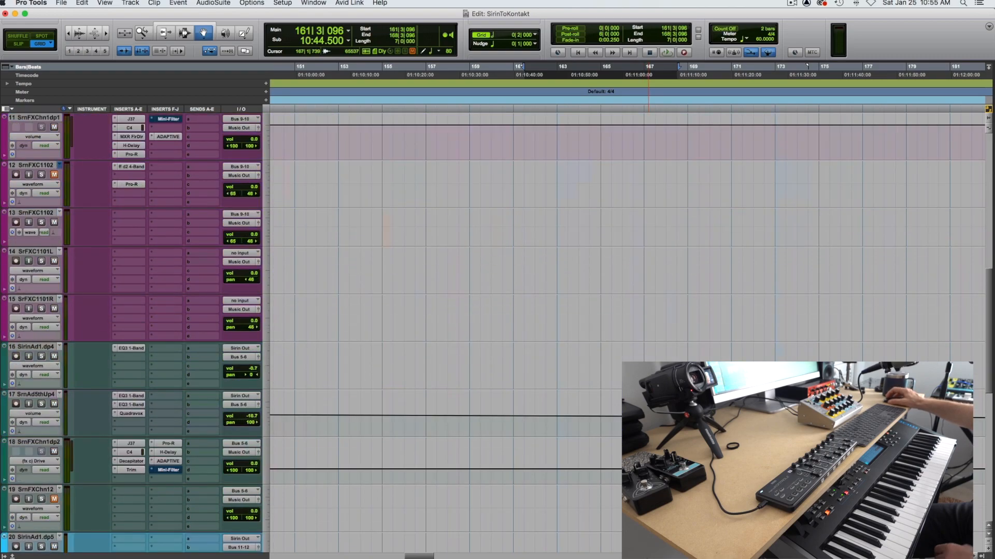
key("r")
key("r")
key("r")
key("r")
scroll(662, 351, "up", 15)
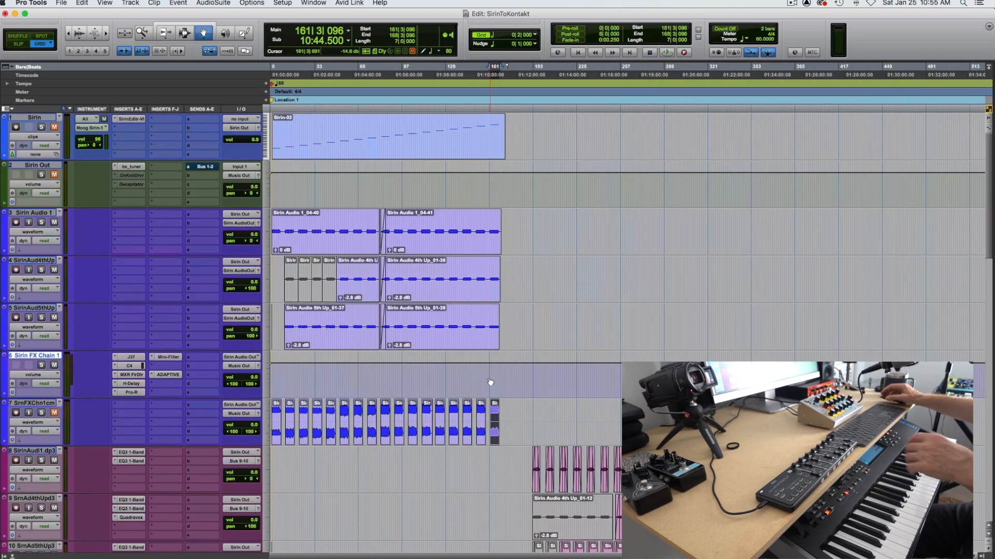
left_click(280, 423, "shift")
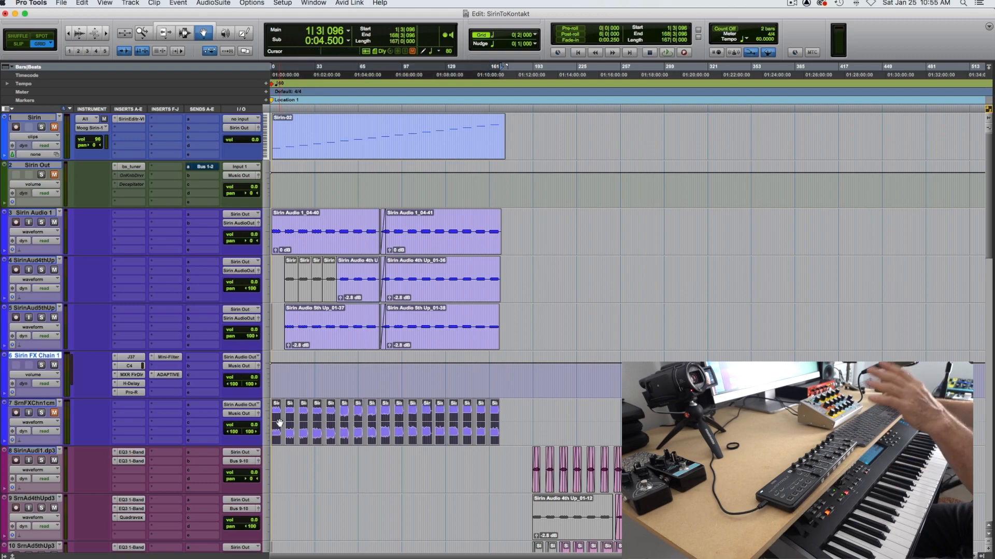
key("t")
key("t")
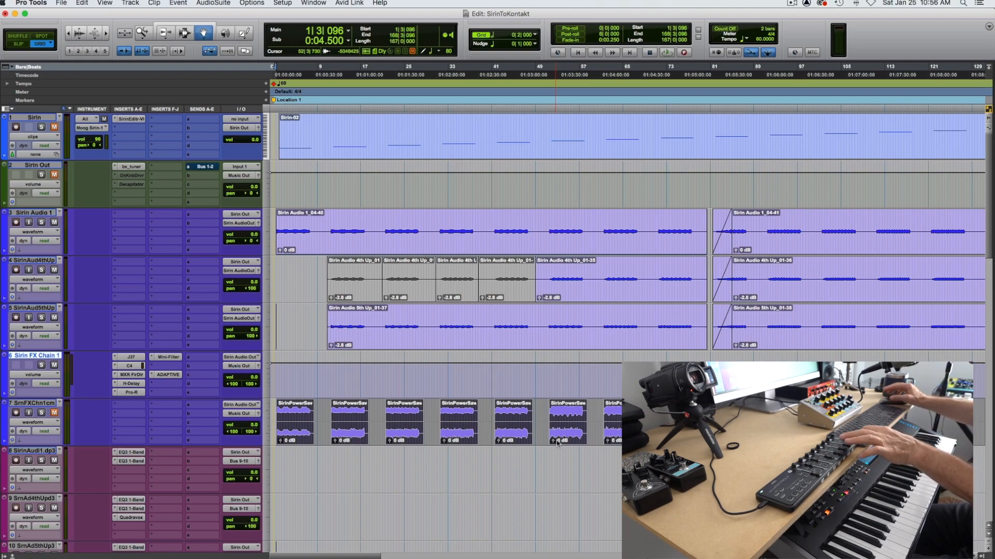
Choose the SirinPowerSaw_Samples_PC folder as the export destination for the selected clips, and cancel without exporting.
key("super+shift+k")
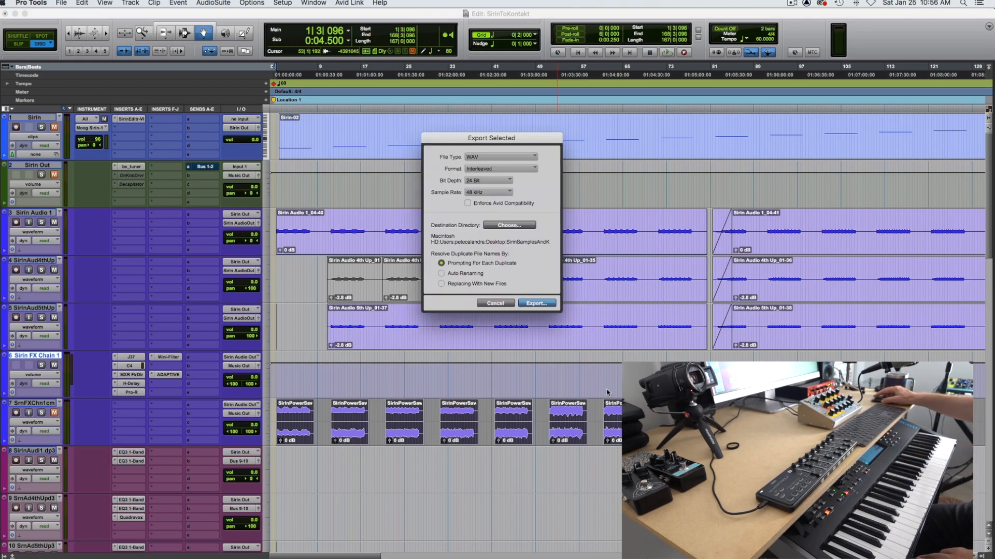
left_click(510, 226)
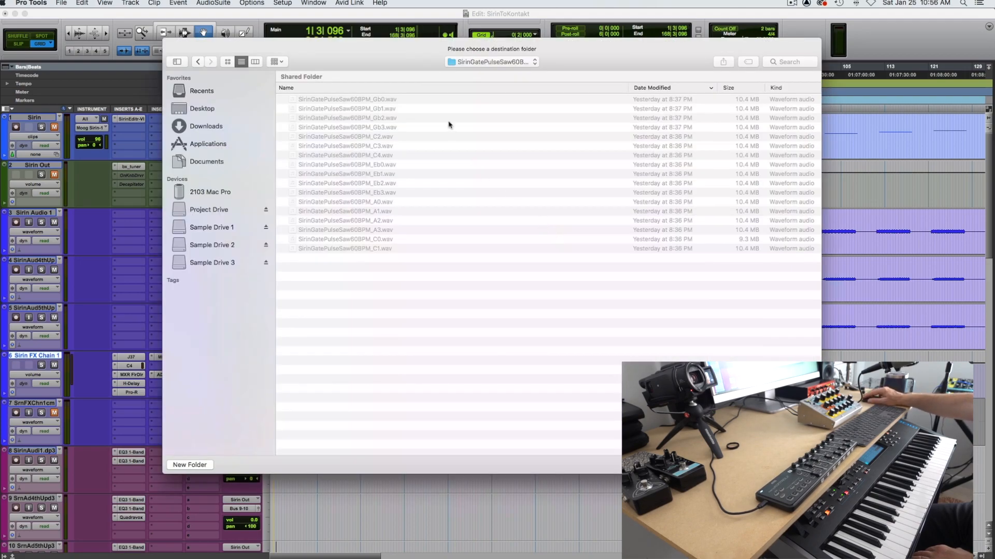
left_click(482, 63)
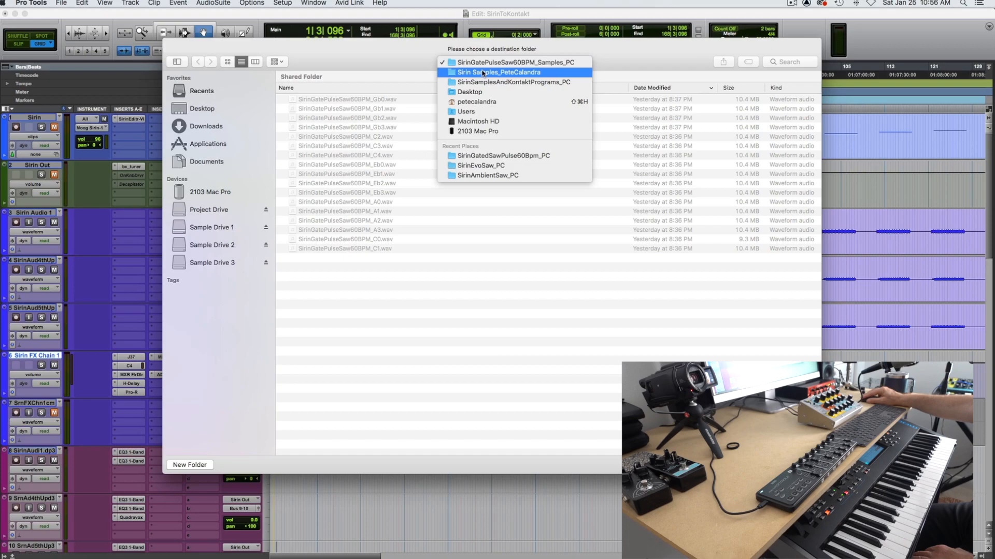
left_click(482, 73)
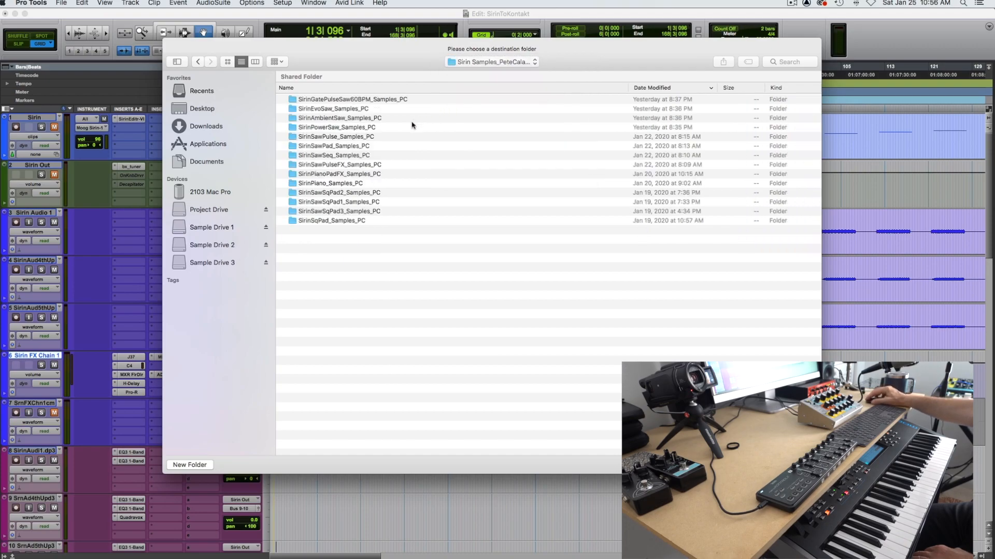
double_click(355, 128)
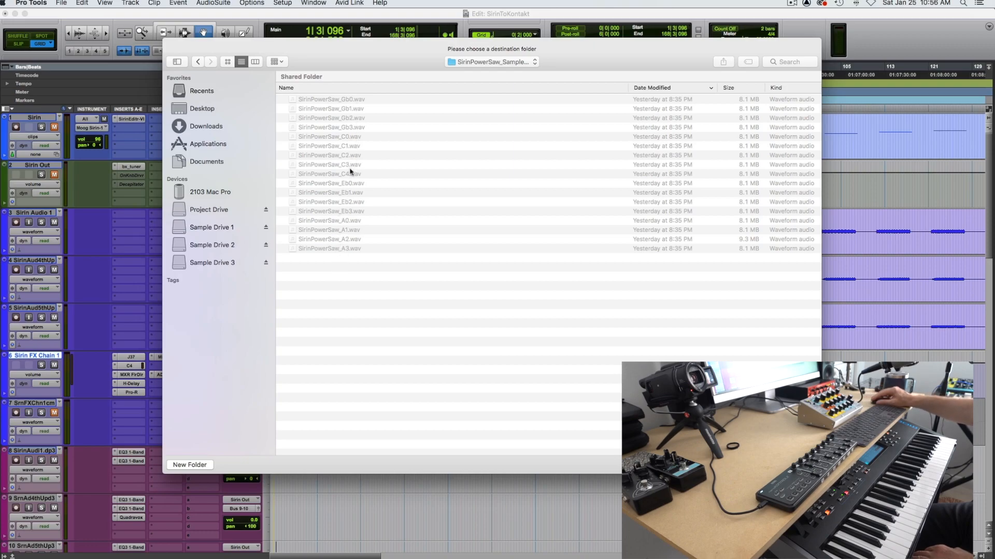
key("Return")
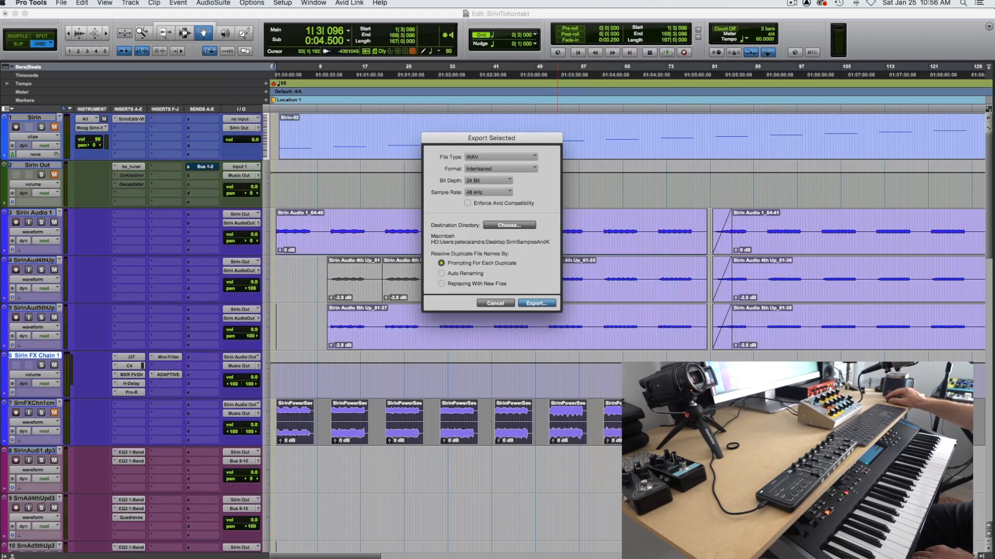
left_click(495, 303)
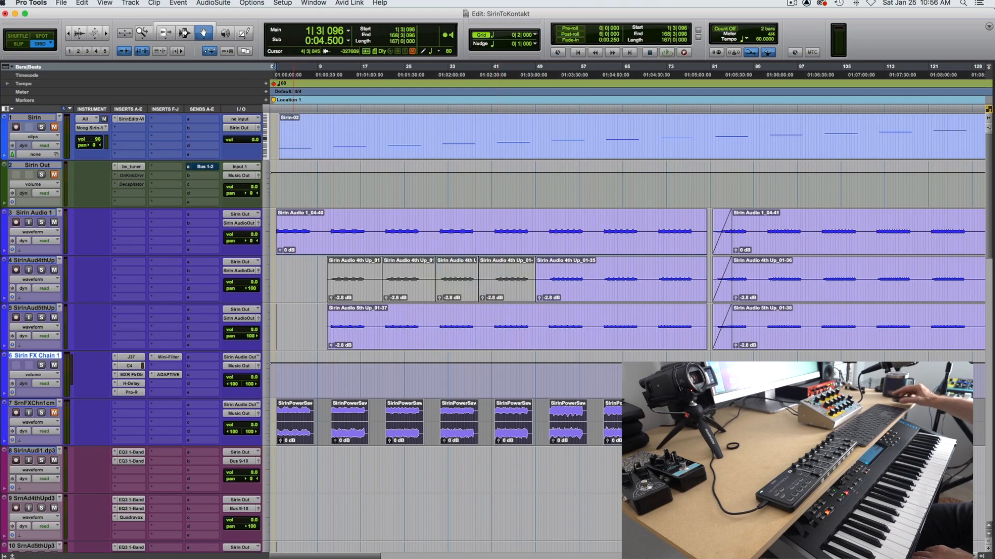
Open the Kontakt plug-in on the Kontakt 1 track and bring up Sirin Template 2.0 in edit mode.
scroll(175, 467, "down", 6)
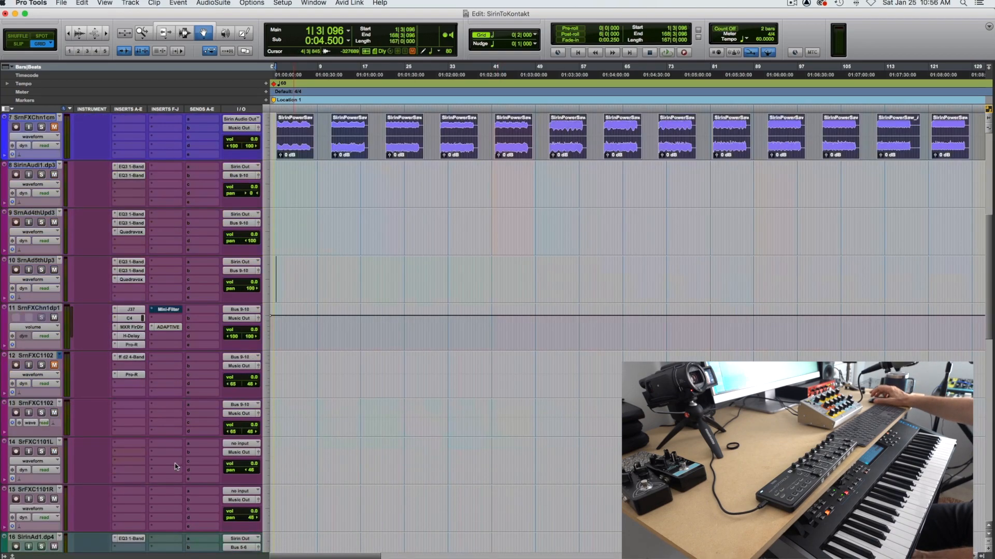
scroll(175, 467, "down", 10)
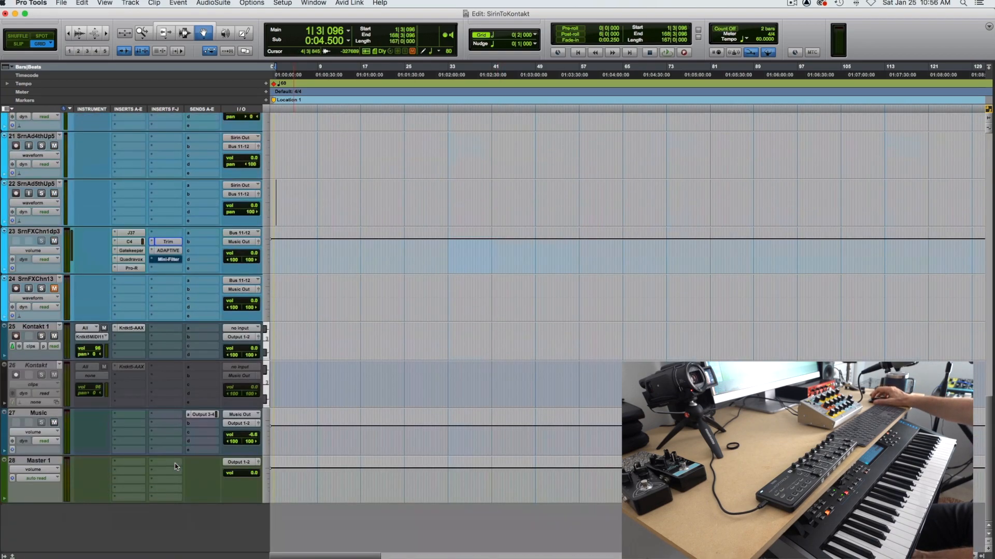
left_click(133, 328)
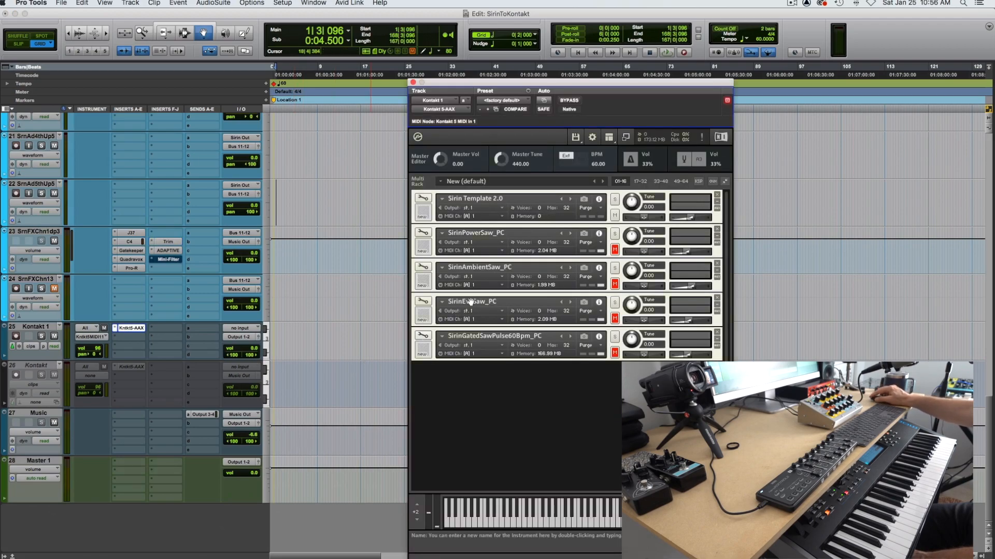
left_click(423, 199)
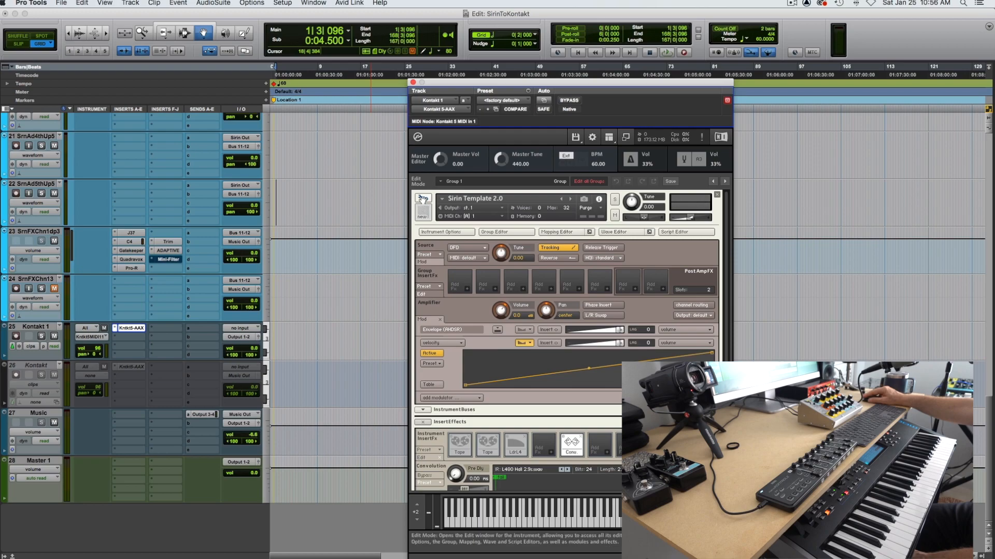
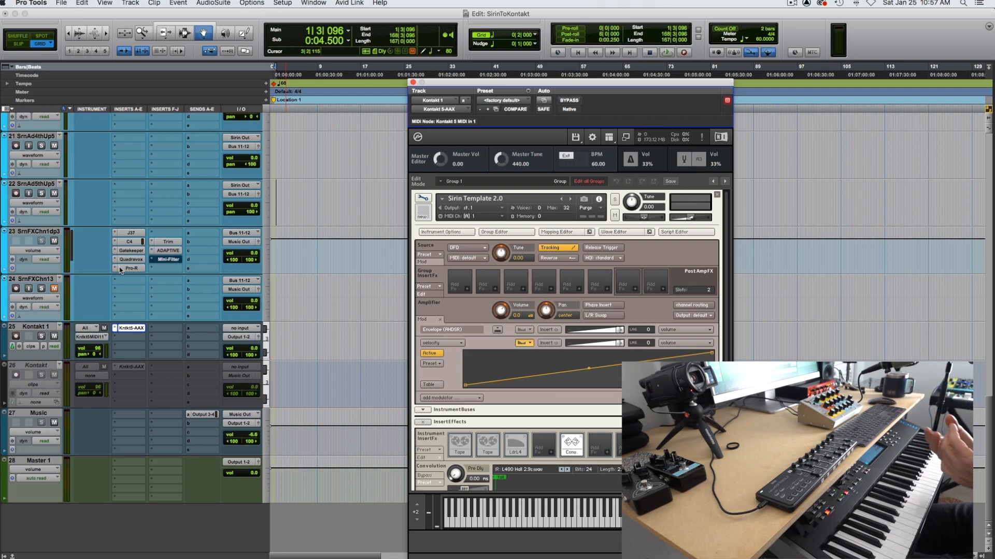
Examine the first Tape Saturator among the template's insert effects, including its High Quality option and gain.
scroll(459, 371, "down", 4)
scroll(459, 371, "down", 1)
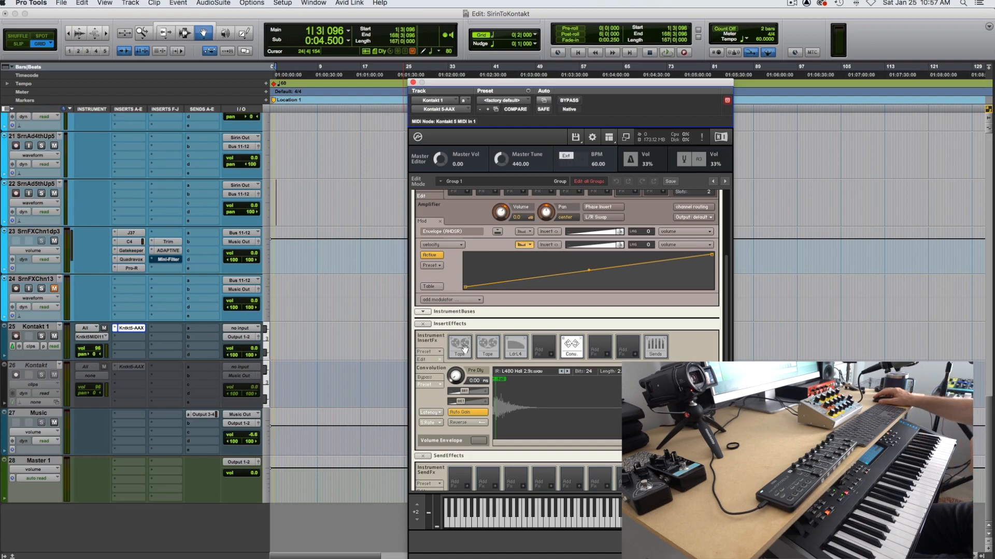
scroll(465, 349, "down", 1)
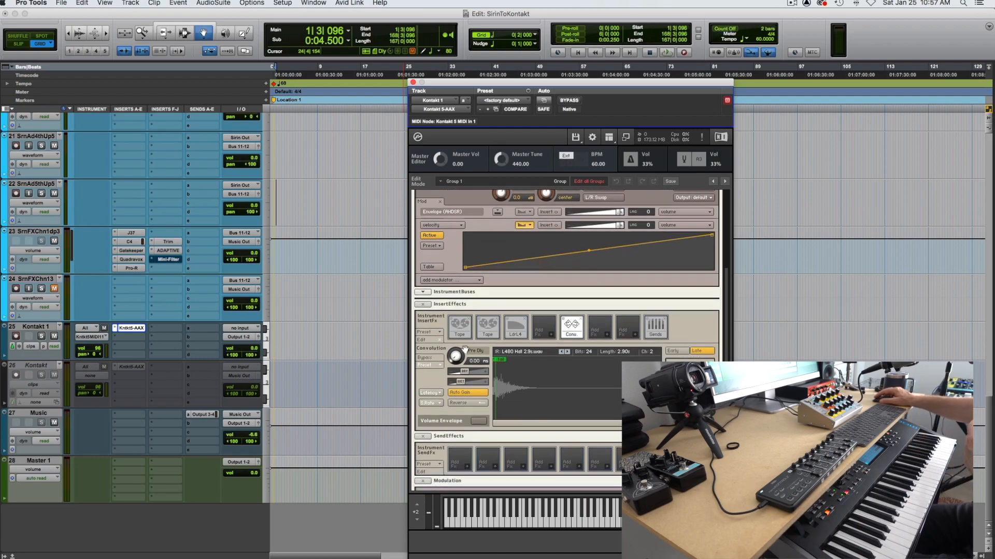
left_click(463, 325)
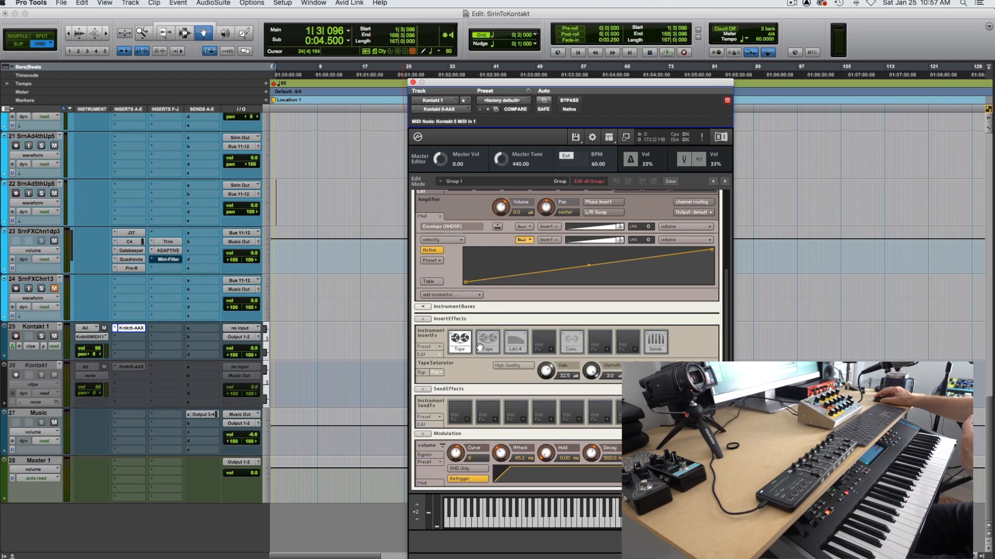
left_click(521, 367)
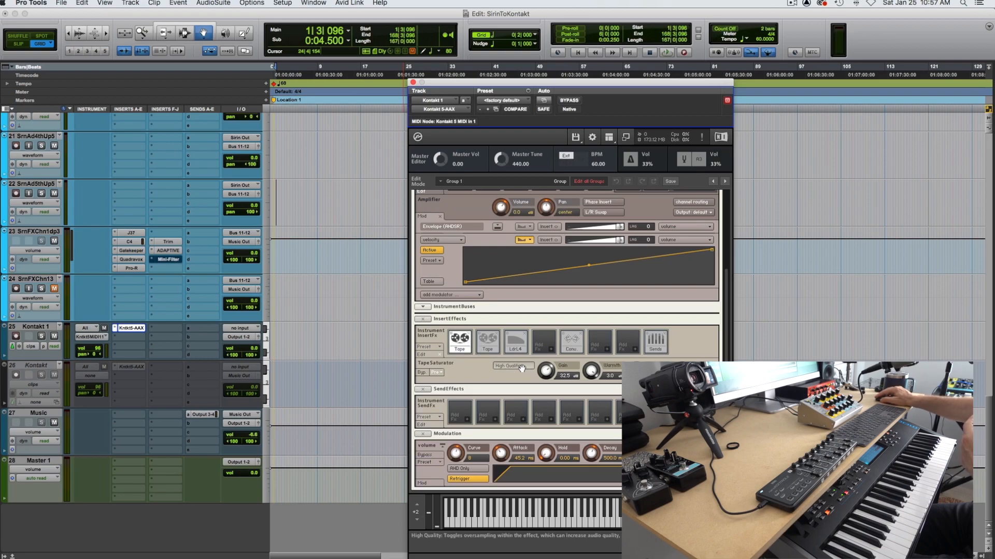
Record-enable the Kontakt 1 track and set the second Tape Saturator's Gain to 3.4.
left_click(487, 341)
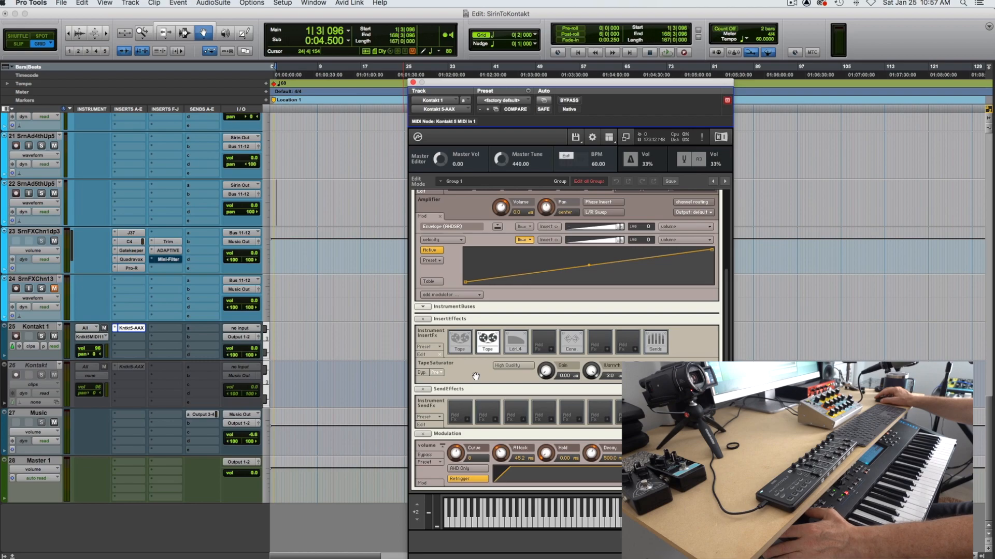
left_click(16, 337)
left_click_drag(546, 376, 547, 374)
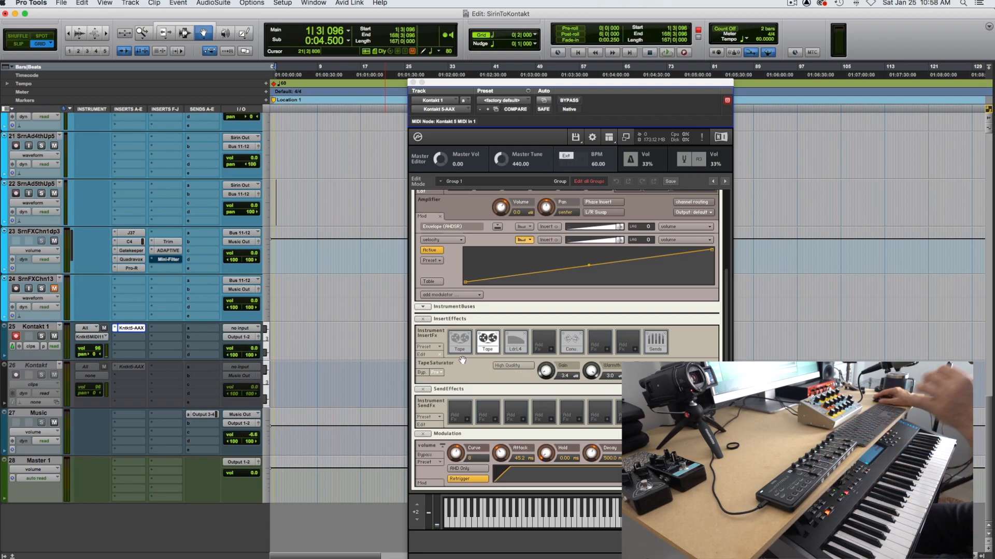
Remove the MIDI CC# 19 automation from the Cutoff of the Ladder LP4 filter insert.
left_click(516, 341)
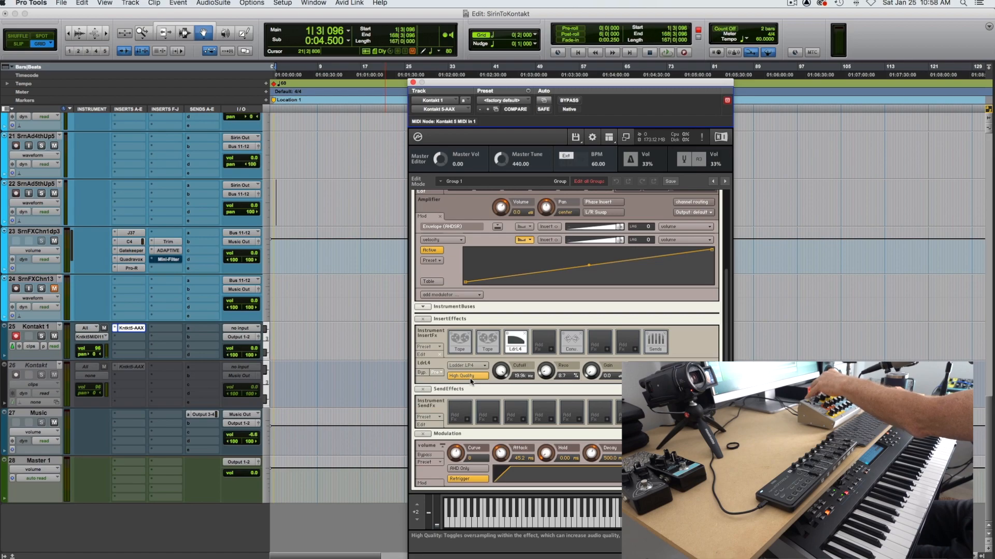
right_click(502, 372)
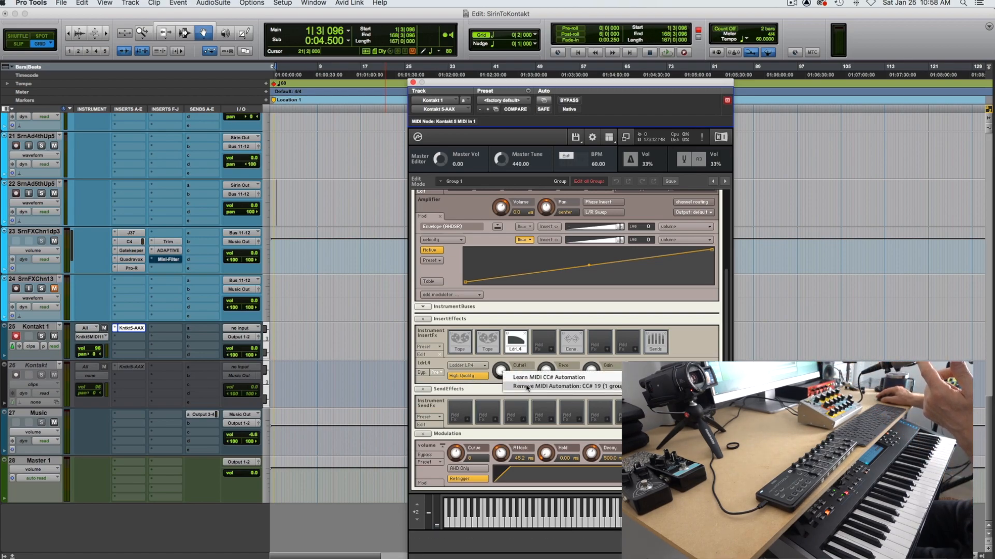
left_click(528, 387)
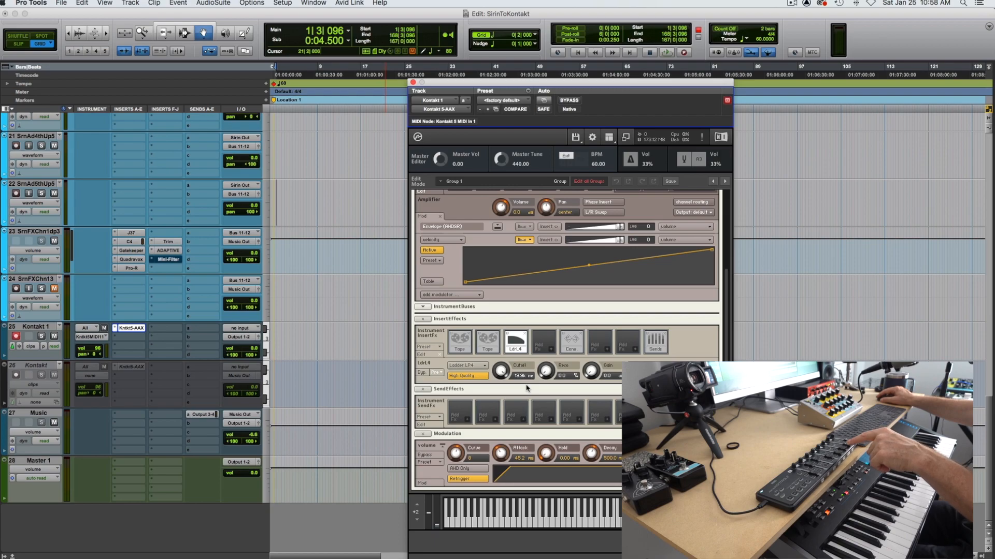
Learn MIDI CC# 30 for the filter's Cutoff, remove that assignment, and start MIDI learn on Cutoff again.
right_click(501, 371)
left_click(514, 378)
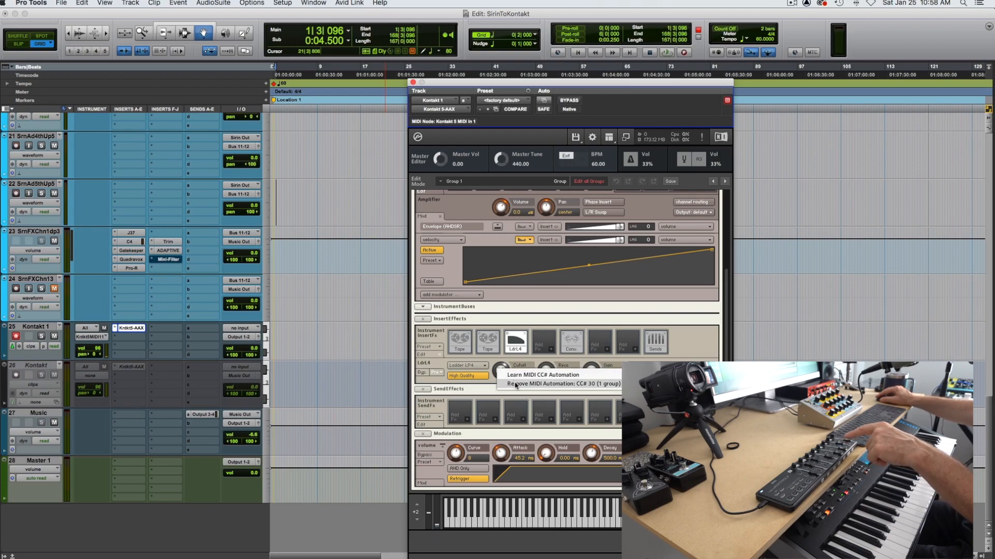
right_click(501, 372)
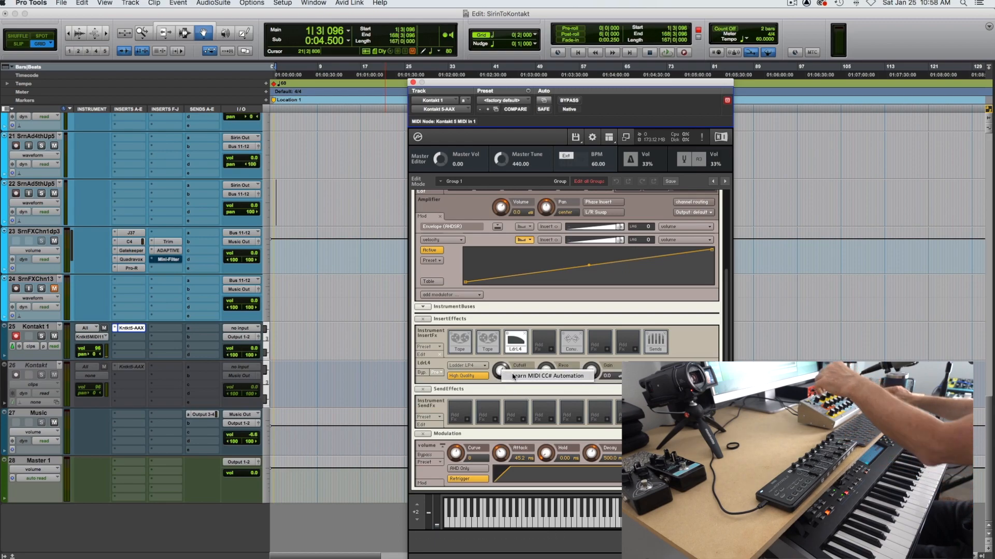
left_click(512, 377)
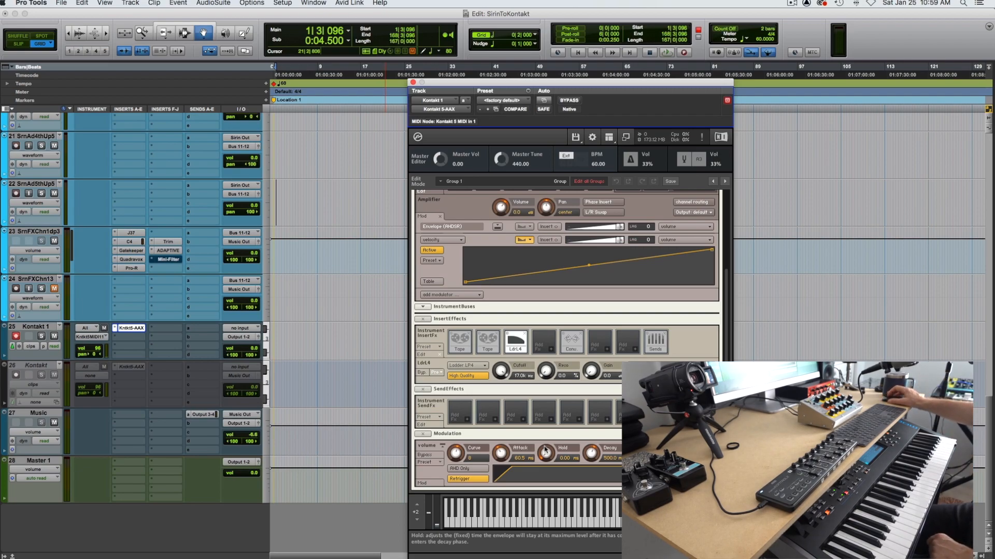
Open the Convolution insert and browse its factory L480 digital reverb presets without loading one.
left_click(569, 343)
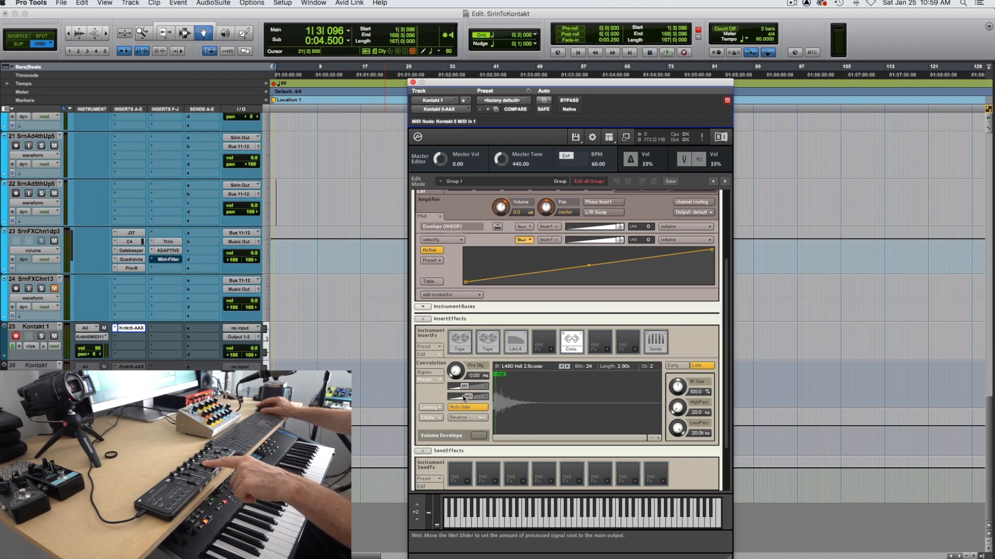
left_click(429, 380)
mouse_move(459, 389)
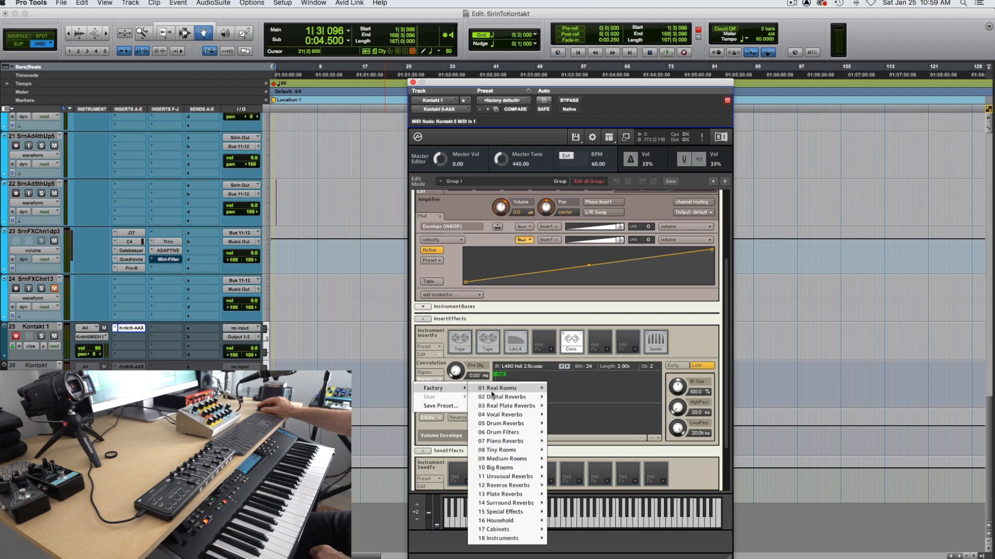
mouse_move(496, 397)
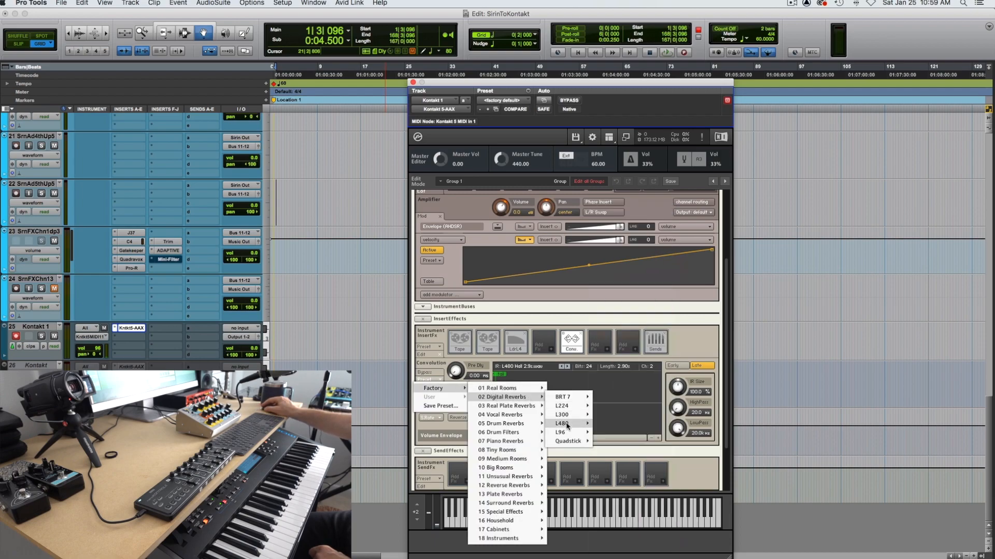
mouse_move(563, 423)
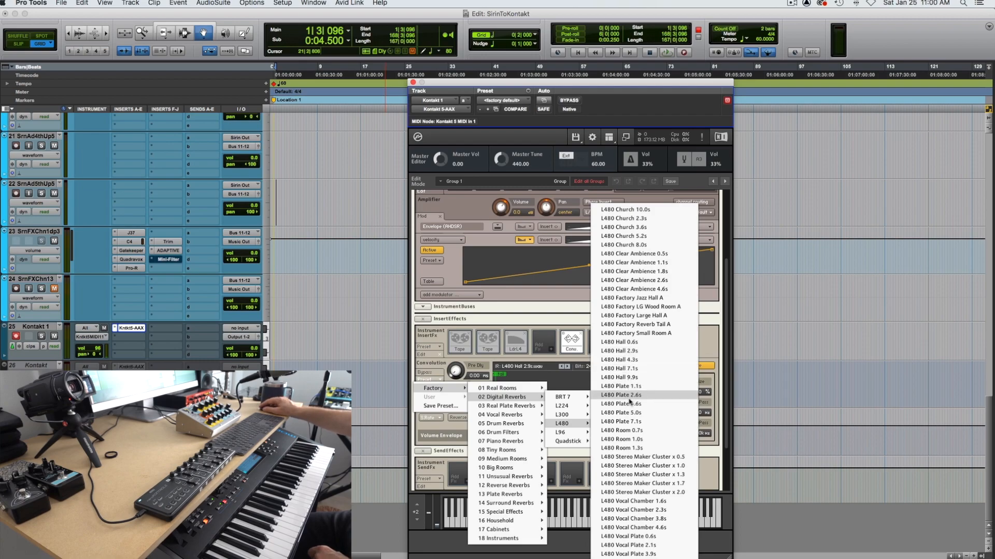
left_click(520, 328)
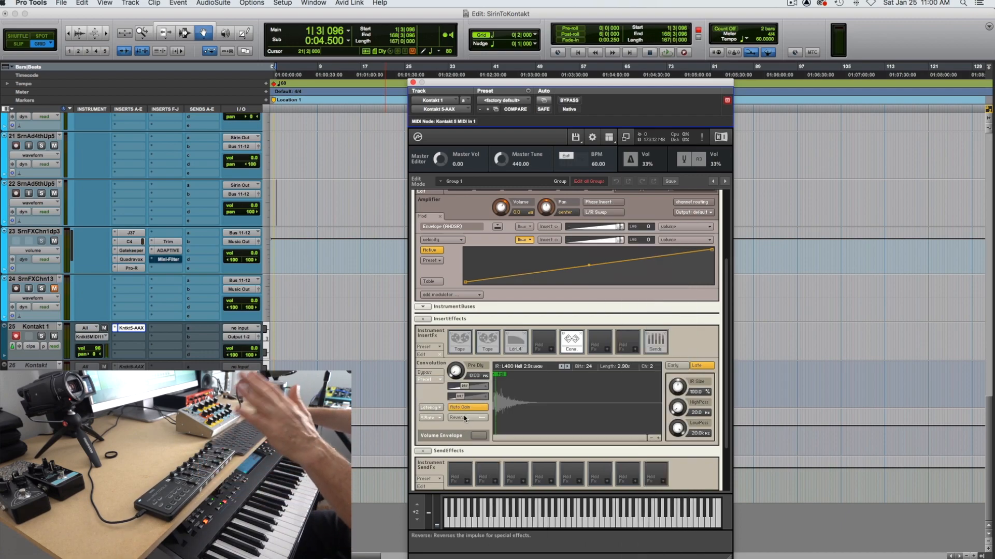
Check the template's send effects and volume envelope, and return to the instrument rack.
scroll(465, 416, "down", 3)
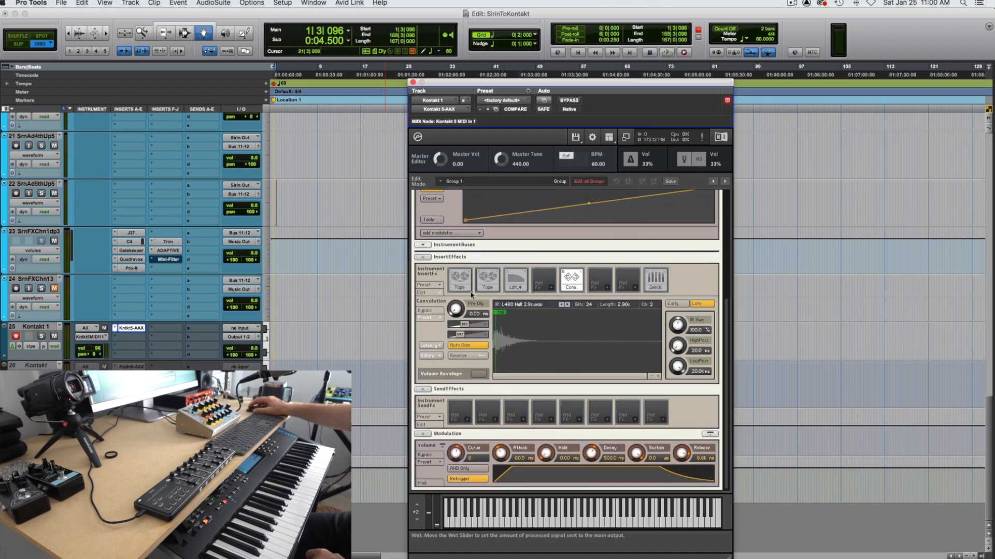
scroll(441, 290, "up", 8)
left_click(424, 200)
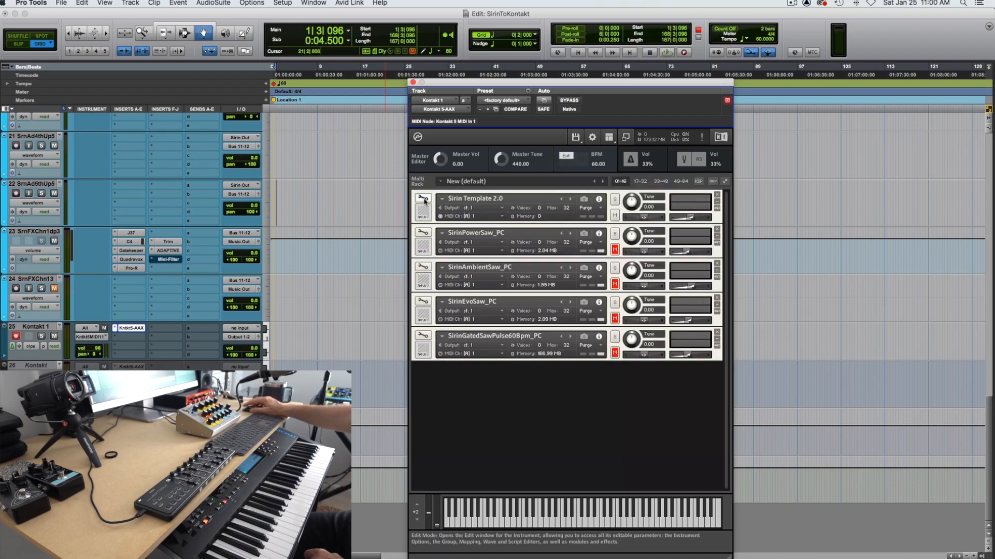
Unmute SirinPowerSaw_PC and mute Sirin Template 2.0 in the rack.
left_click(615, 250)
left_click(614, 215)
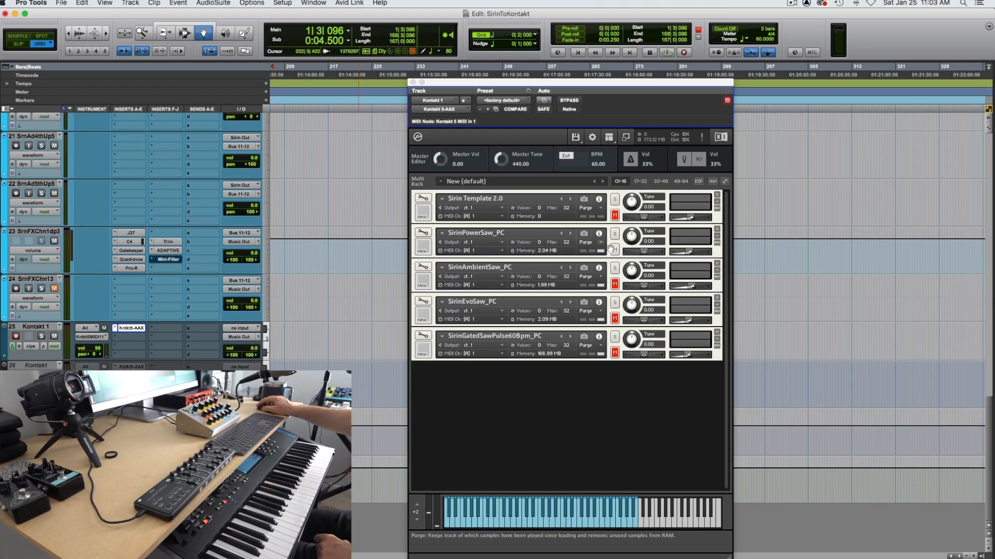
Unmute SirinAmbientSaw_PC to audition it, mute it again and unmute SirinEvoSaw_PC.
left_click(615, 284)
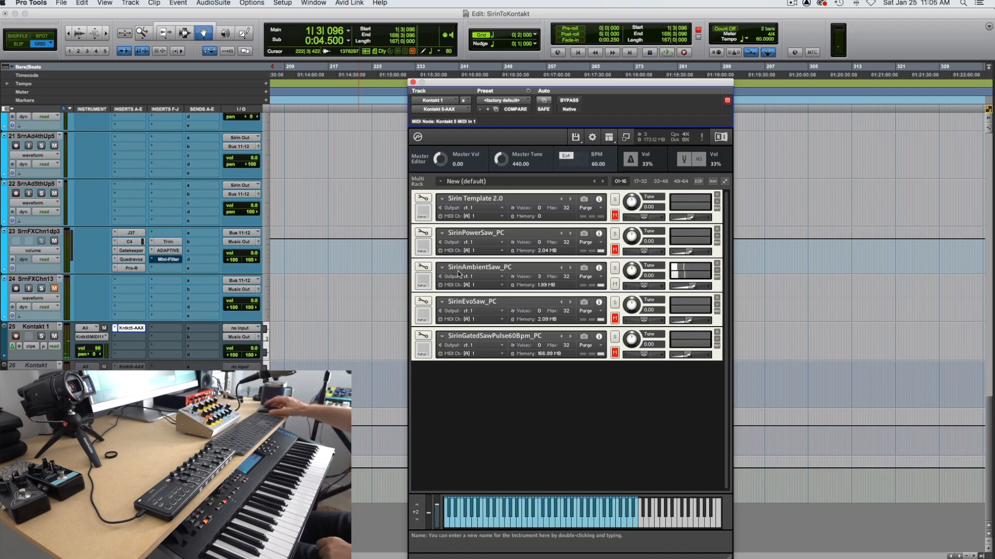
left_click(615, 285)
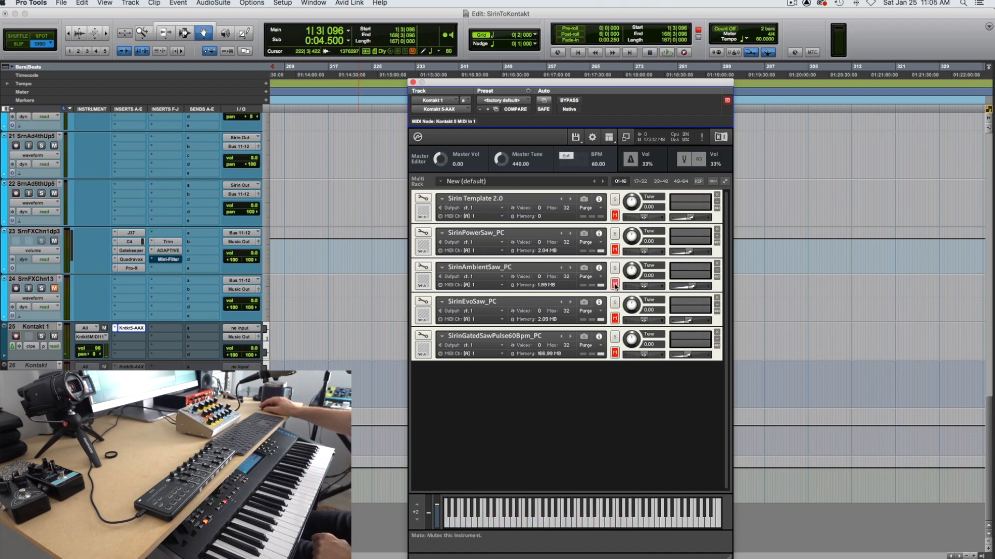
left_click(615, 318)
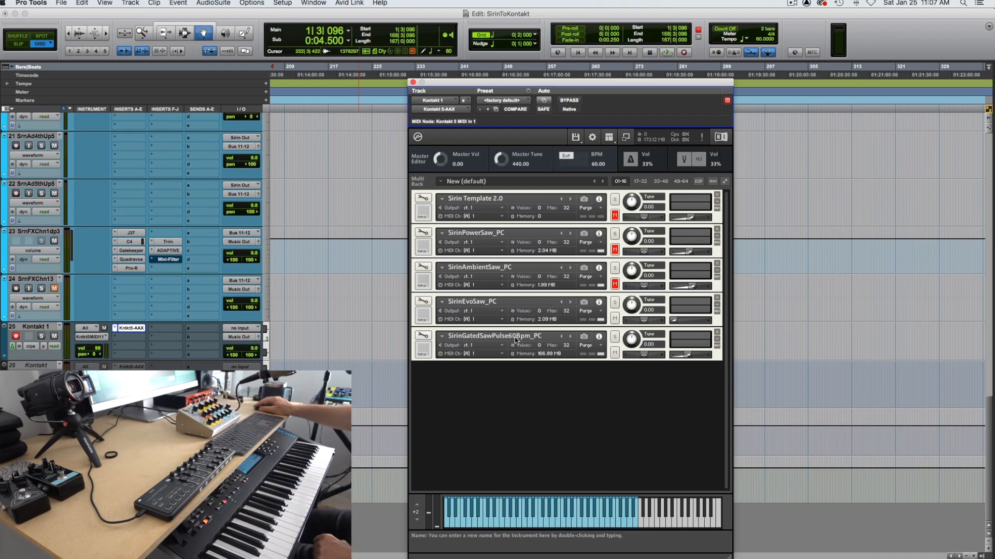
Open SirinGatedSawPulse60Bpm_PC for editing and magnify the start of its C4 sample's waveform to inspect the sample start point.
left_click(422, 335)
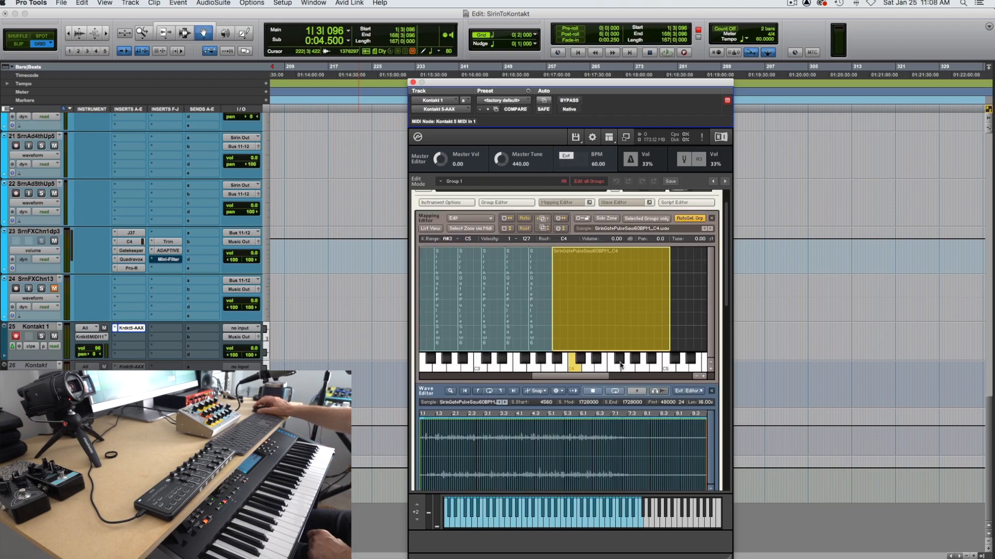
scroll(620, 363, "down", 5)
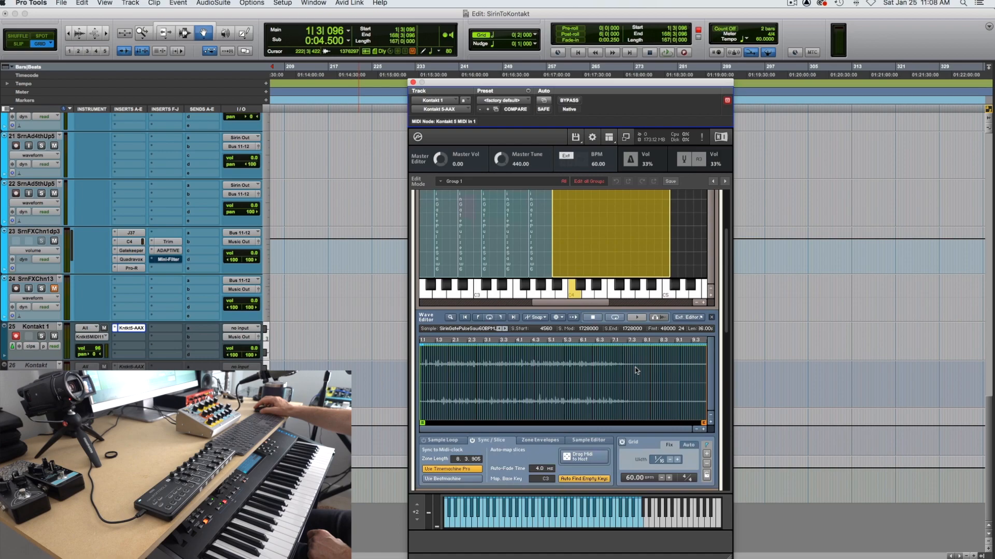
left_click(703, 430)
left_click(702, 430)
left_click(700, 429)
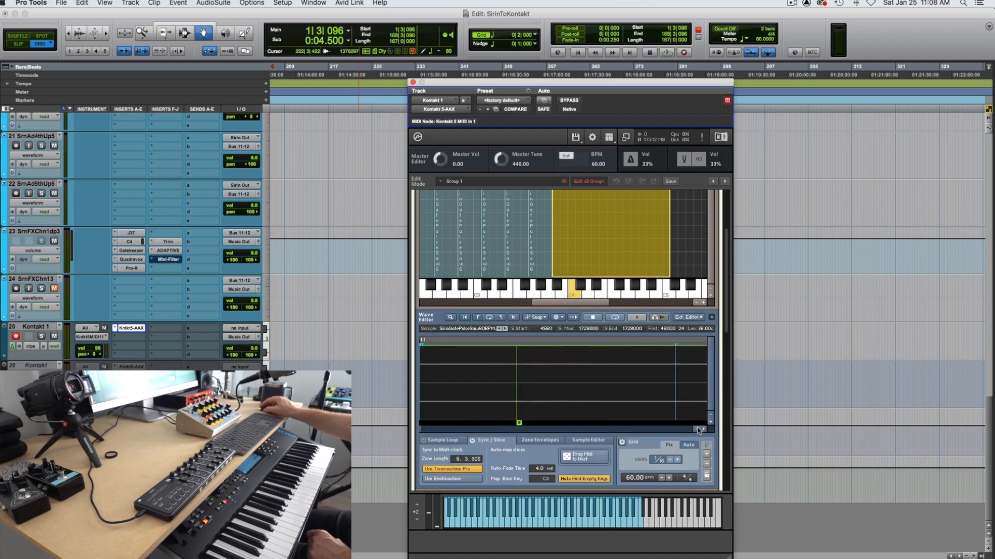
left_click(711, 422)
left_click(710, 423)
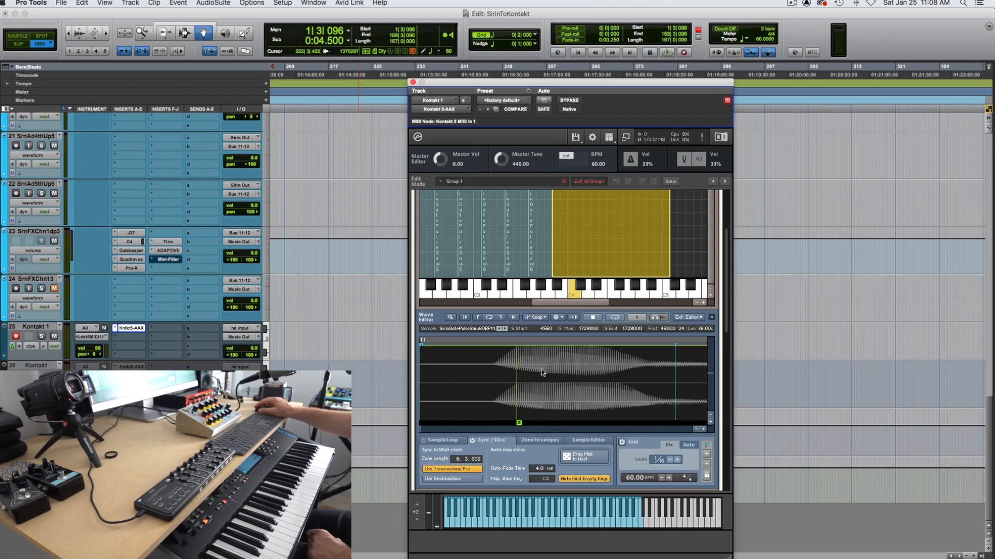
Select the Gb3 zone in the mapping and magnify the start of its waveform to compare the sample start.
left_click(513, 257)
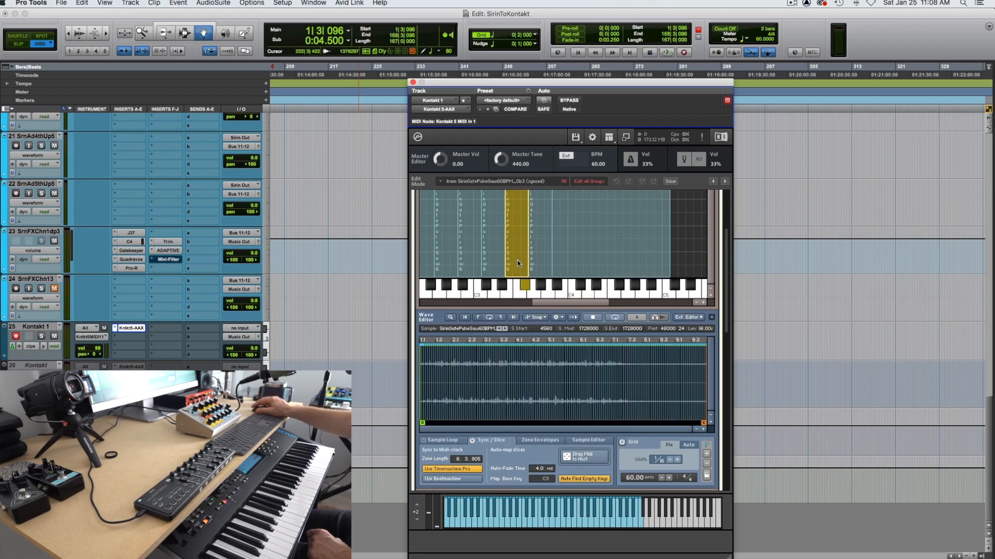
left_click(703, 430)
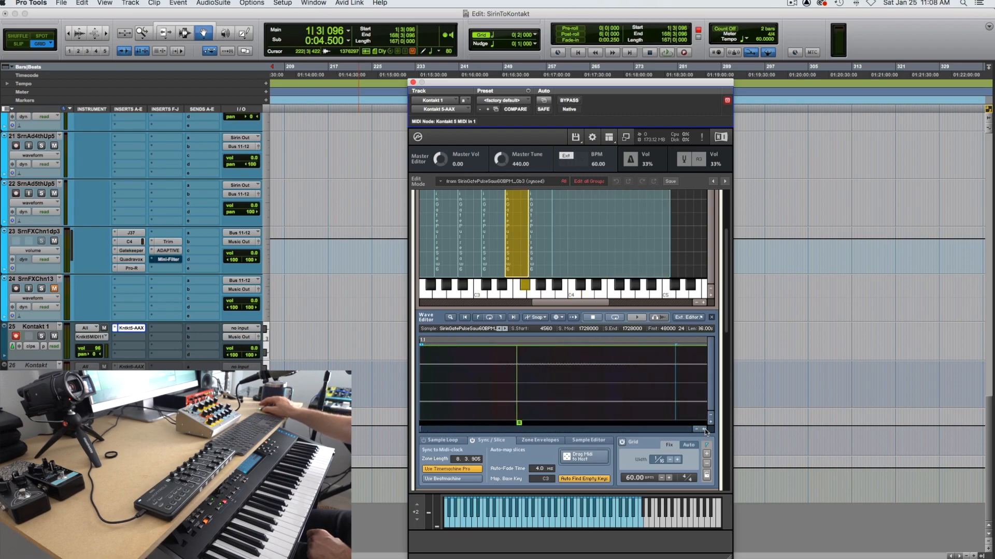
left_click(709, 423)
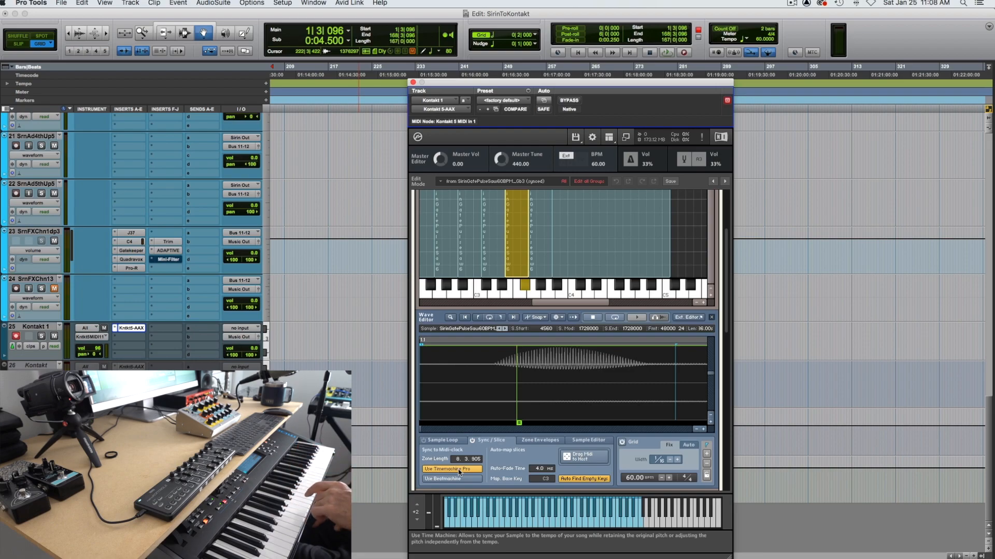
Select the C2 zone of the gated saw pulse mapping to audition its tempo-synced sample.
scroll(513, 275, "left", 2)
scroll(513, 274, "left", 5)
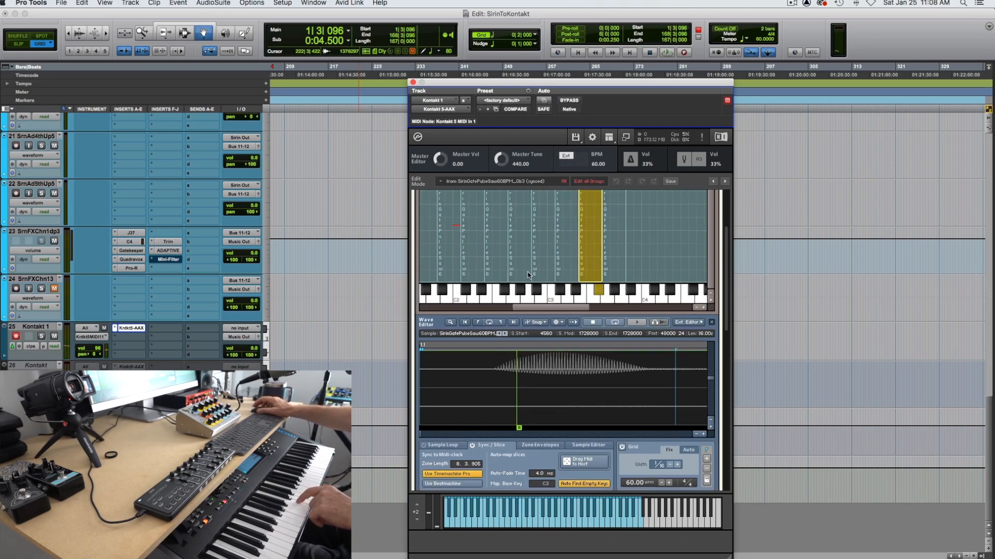
left_click(457, 229)
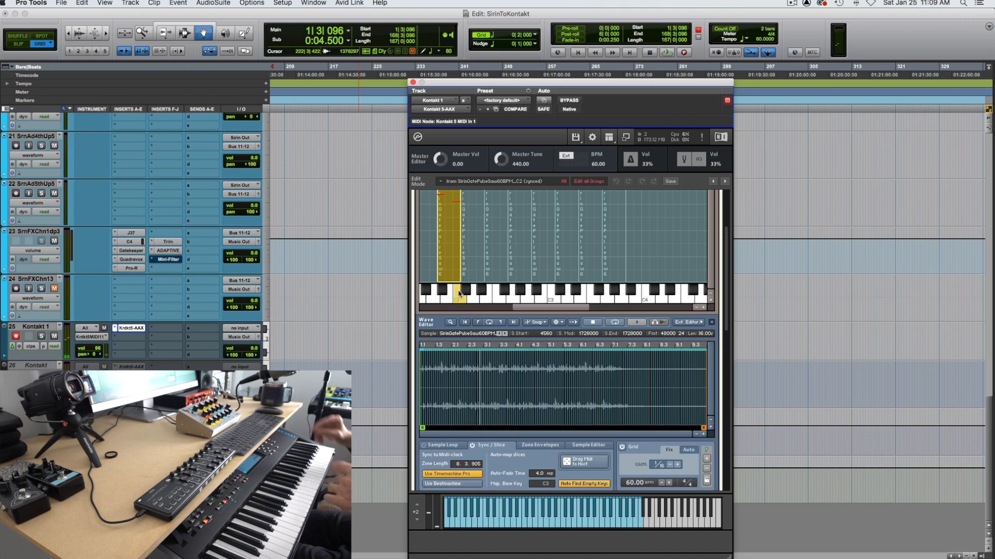
Change the session's initial tempo to 80 BPM to test how the gated samples follow it.
scroll(448, 254, "up", 3)
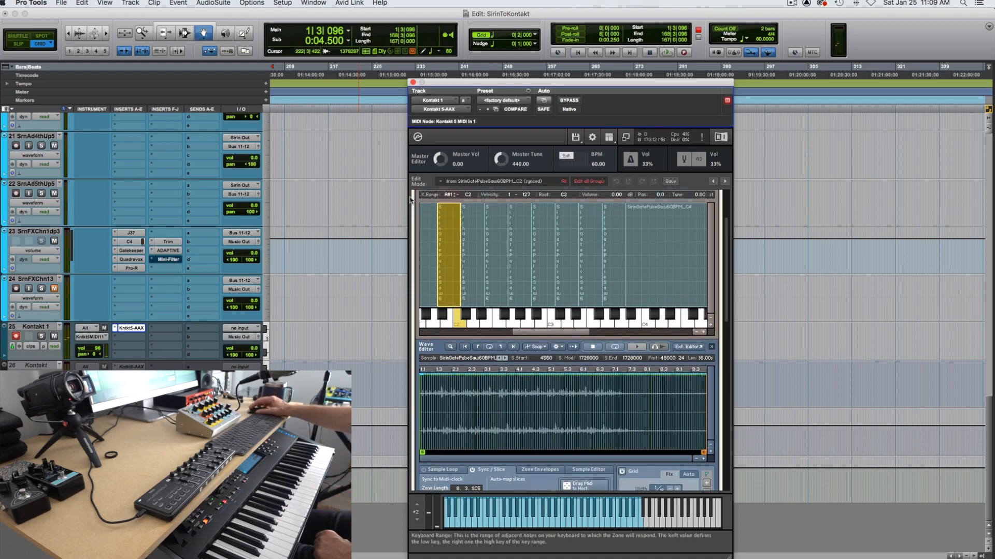
scroll(396, 205, "left", 10)
scroll(396, 205, "left", 10)
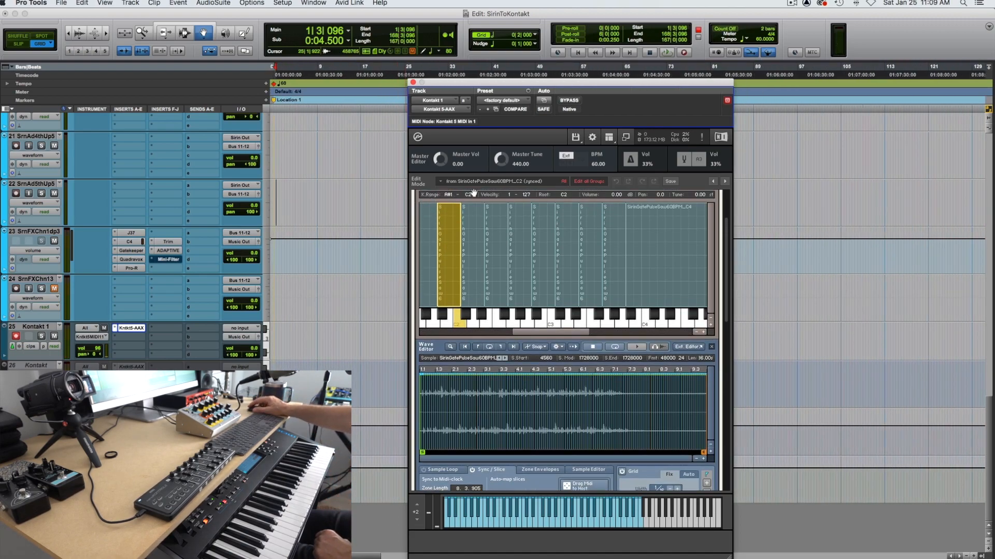
scroll(297, 151, "left", 3)
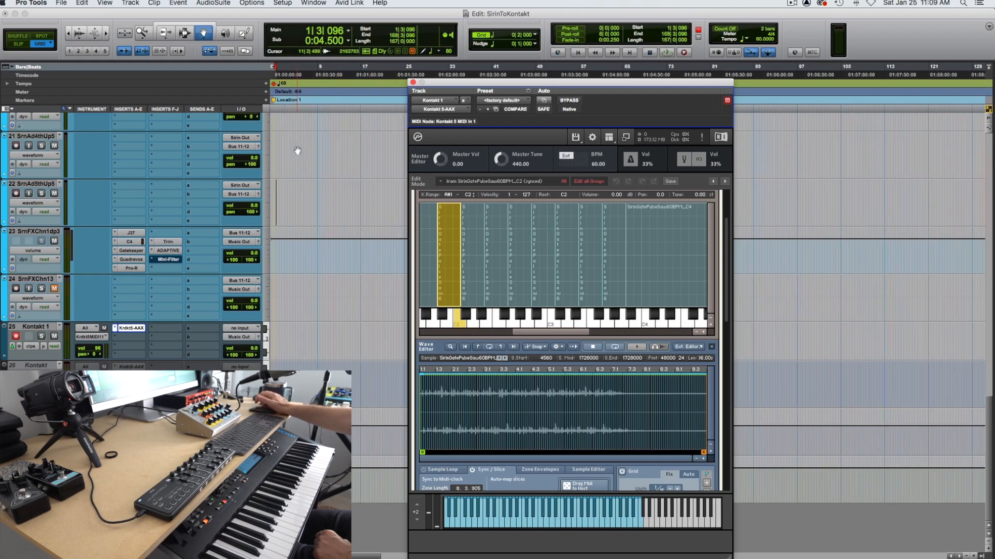
double_click(275, 84)
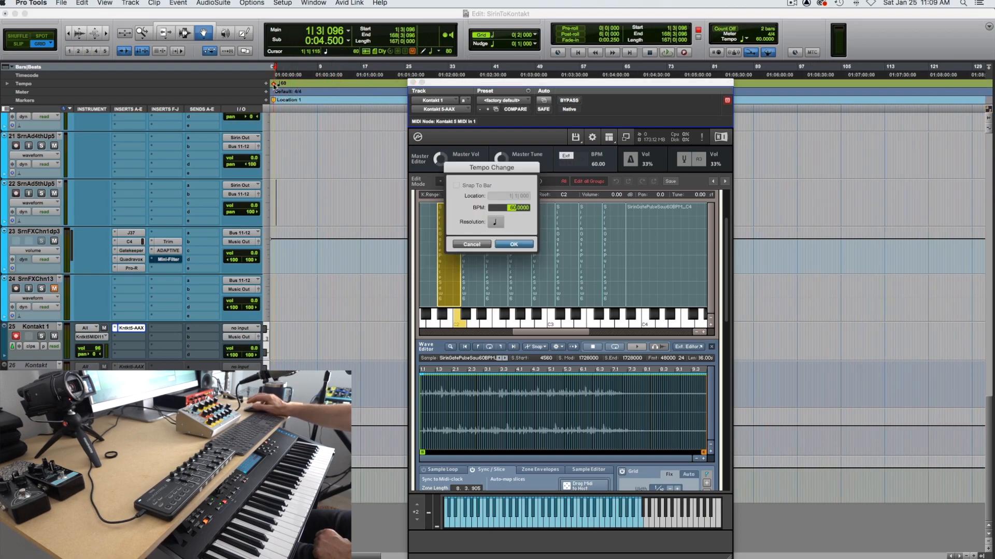
type("80")
key("Return")
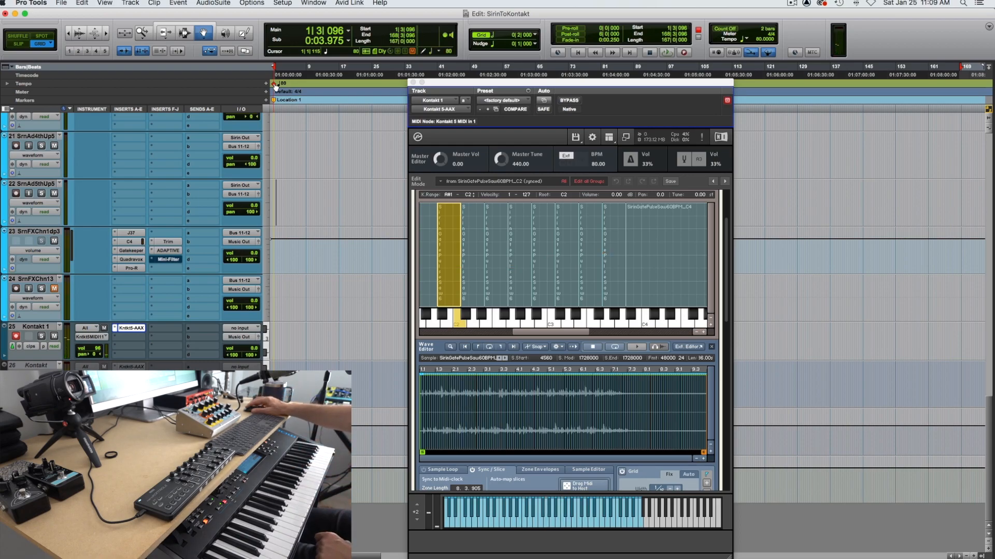
Change the session's initial tempo to 50 BPM to test the gated samples at a slower speed.
double_click(274, 83)
type("50")
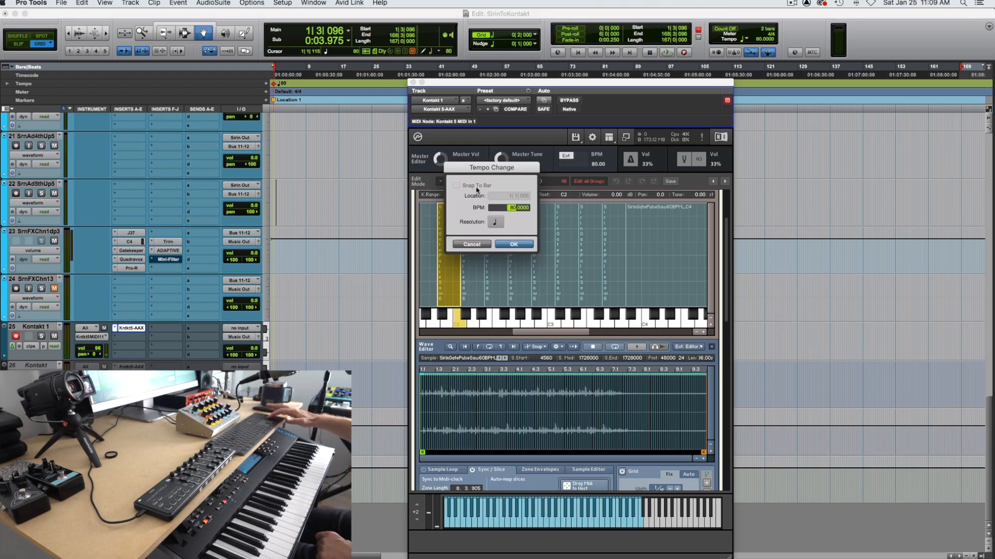
key("Return")
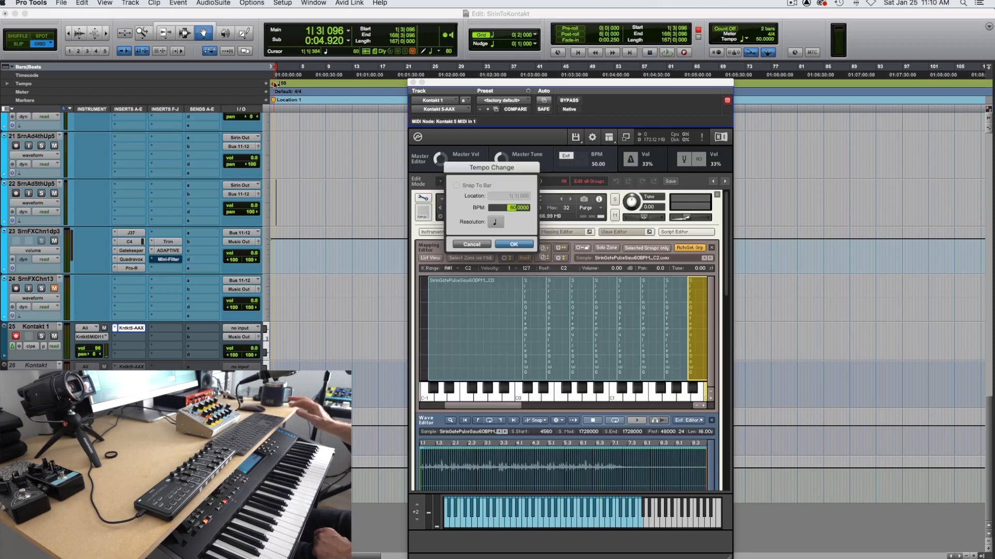
Set the session's initial tempo to 60 BPM and stop playback after auditioning the gated pulse.
key("Return")
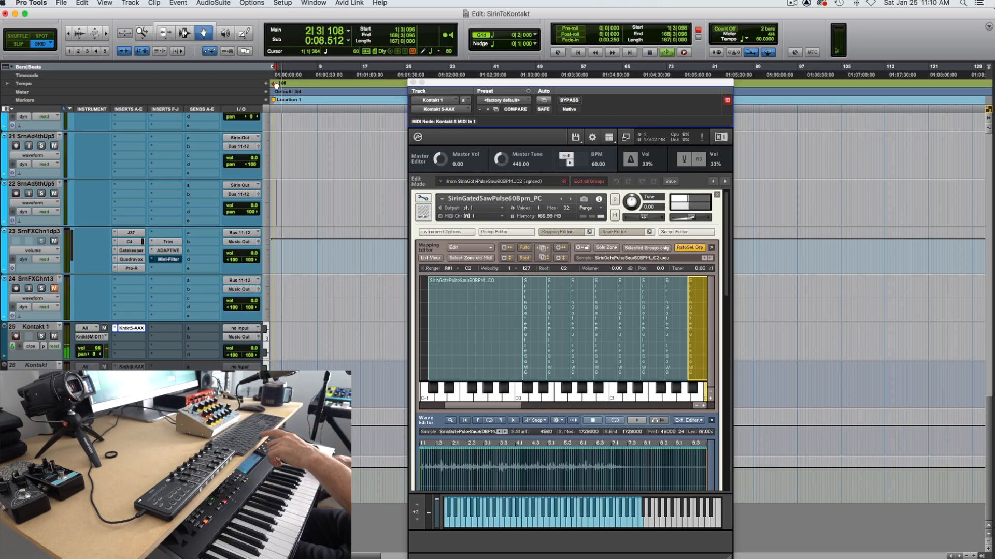
key("space")
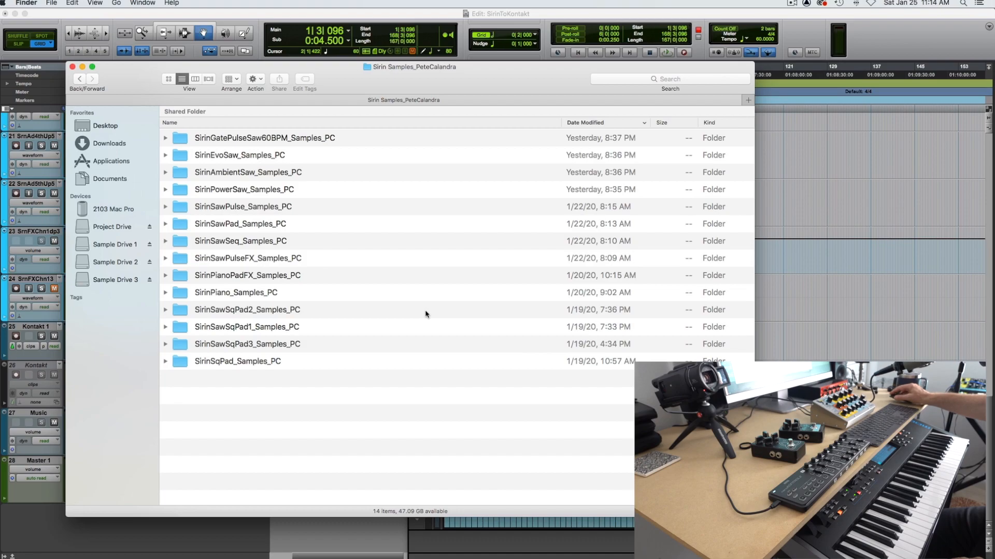
Check the sample files inside the SirinGatePulseSaw60BPM and SirinEvoSaw folders, and close the samples folder window.
left_click(165, 139)
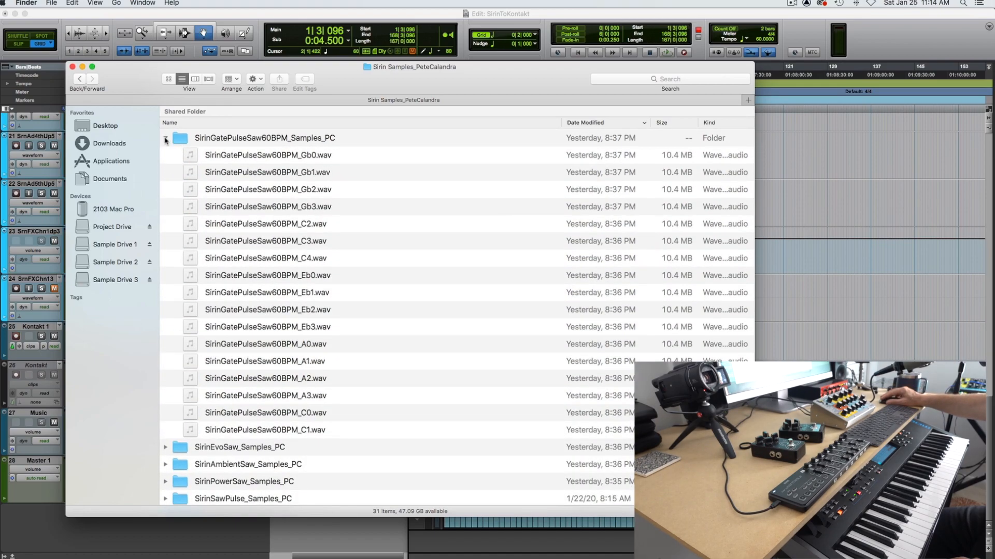
left_click(166, 138)
left_click(166, 155)
left_click(165, 156)
left_click(78, 78)
left_click(72, 66)
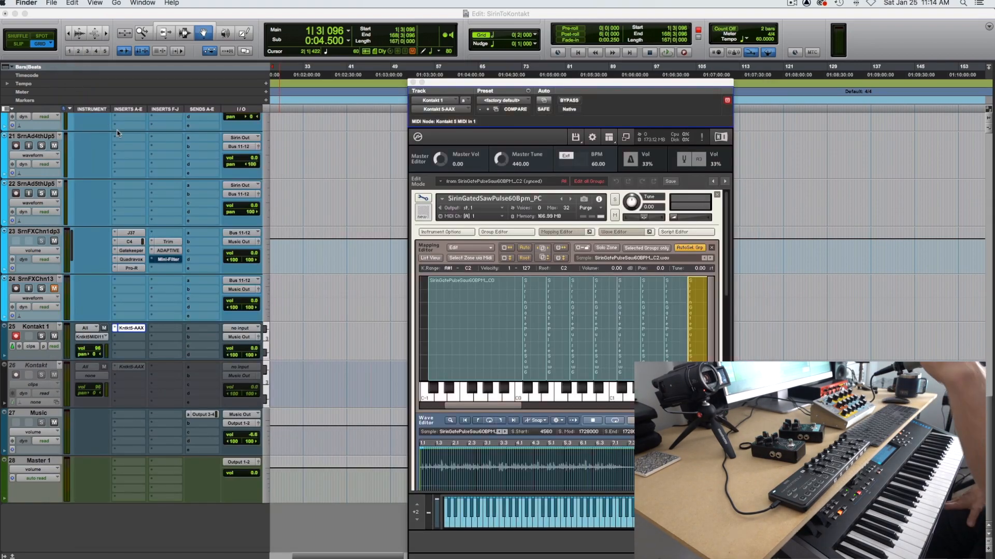